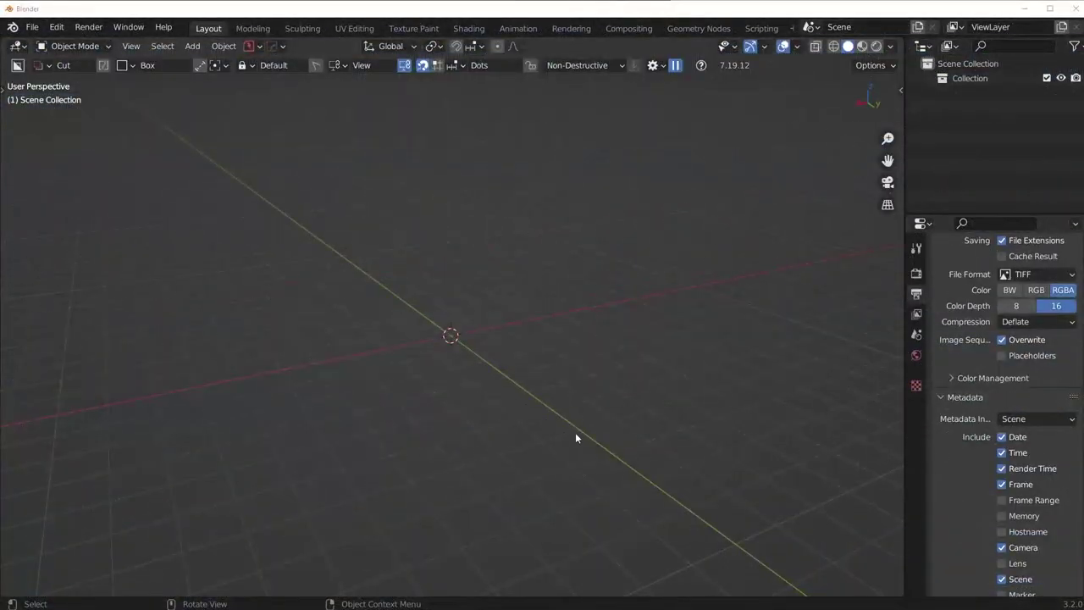
- Add a cube mesh at the scene origin
middle_click_drag(575, 438, 511, 428)
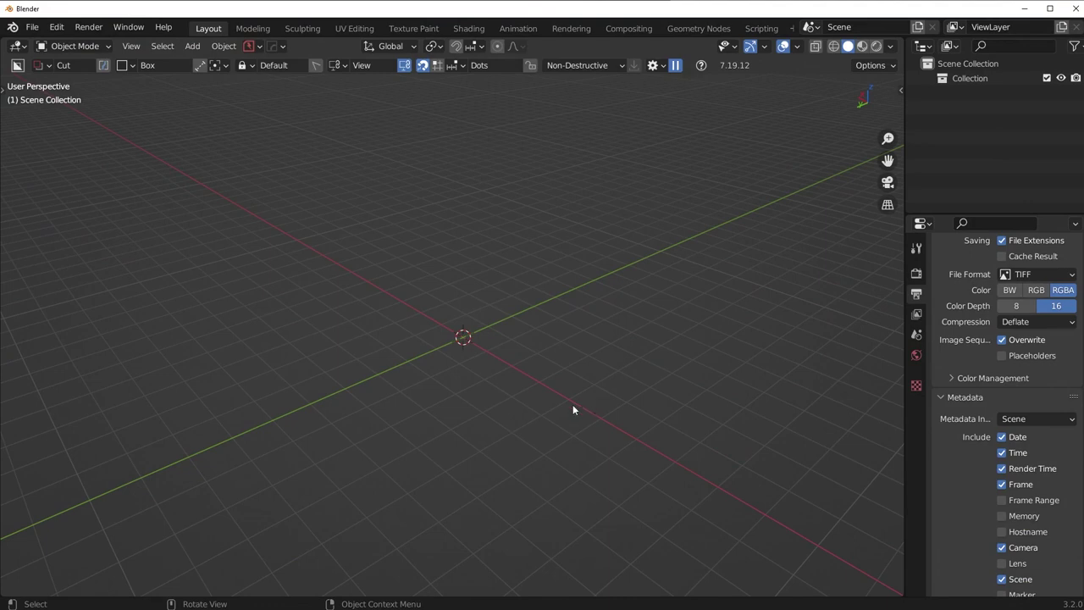
middle_click_drag(527, 368, 595, 291)
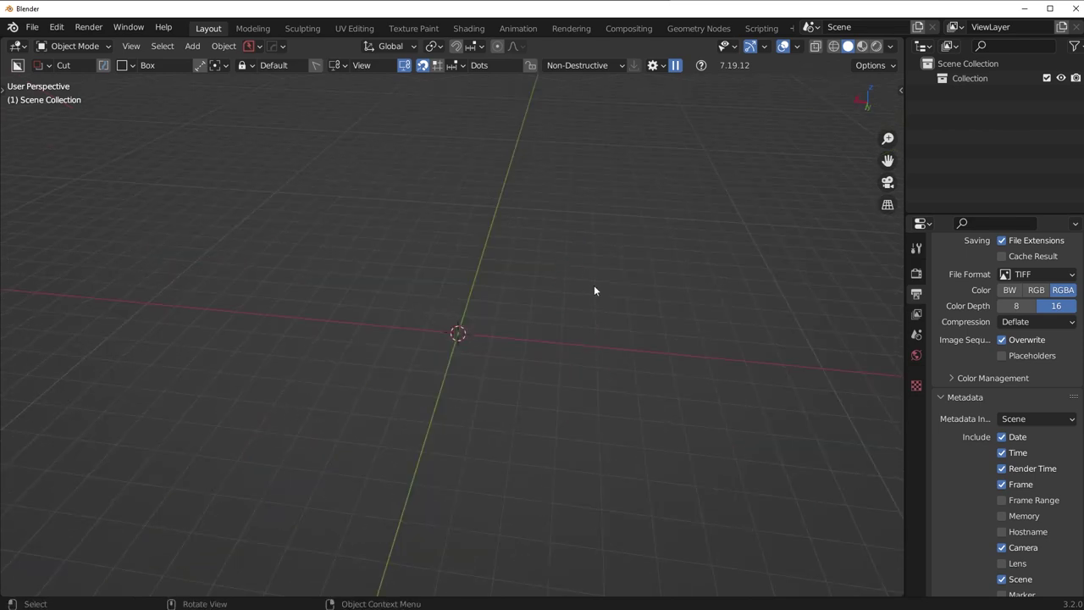
key("shift+a")
left_click(668, 313)
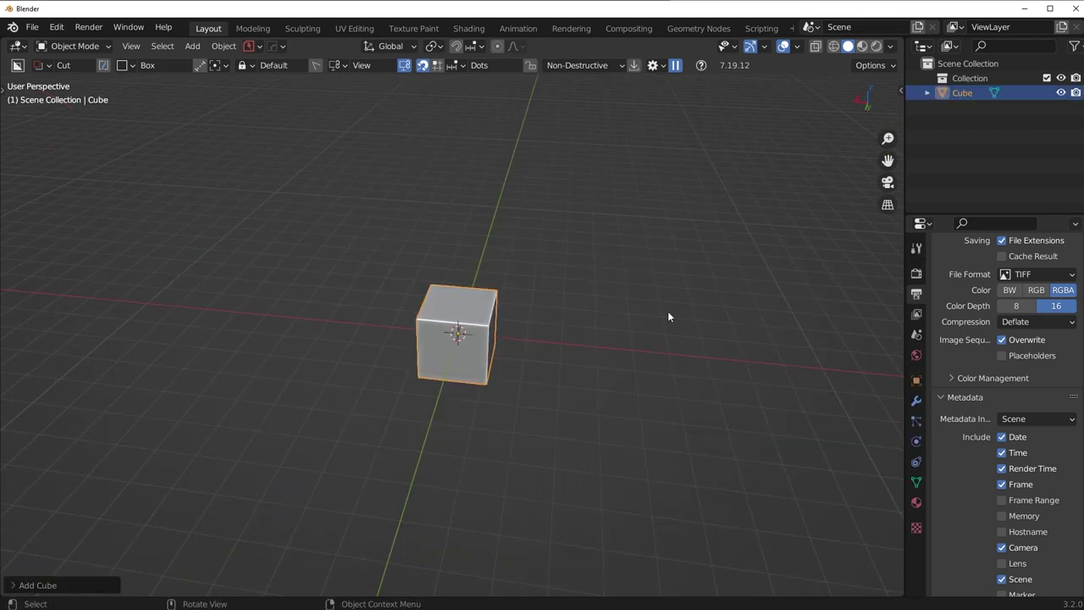
- From the top view, cut a rectangular box notch into one side of the cube with BoxCutter, extending through its full height
key("KP_7")
key("ctrl+d")
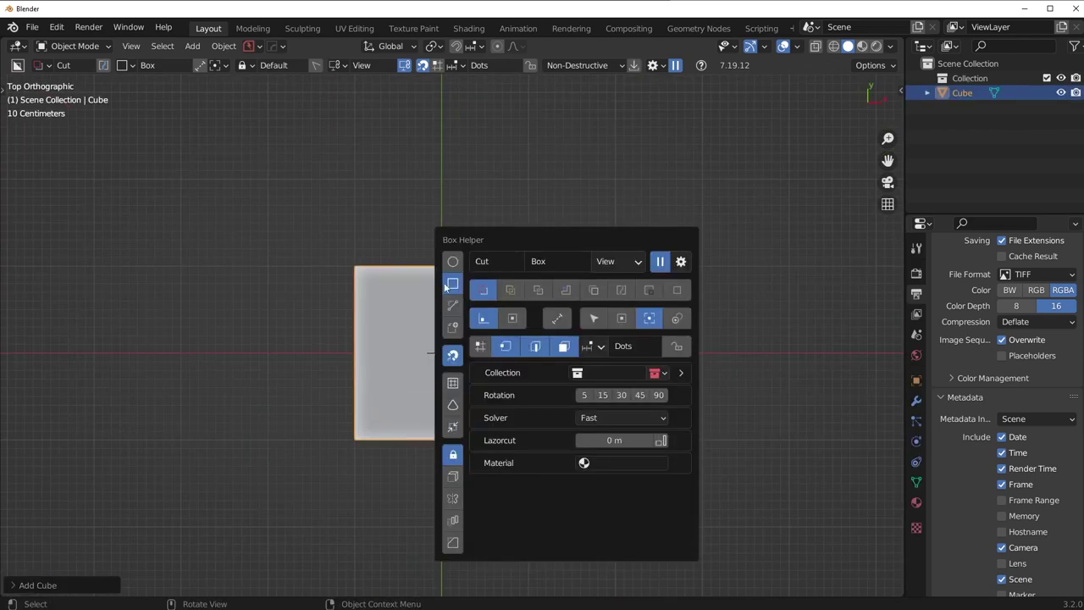
left_click_drag(410, 210, 472, 339)
middle_click_drag(472, 339, 635, 246)
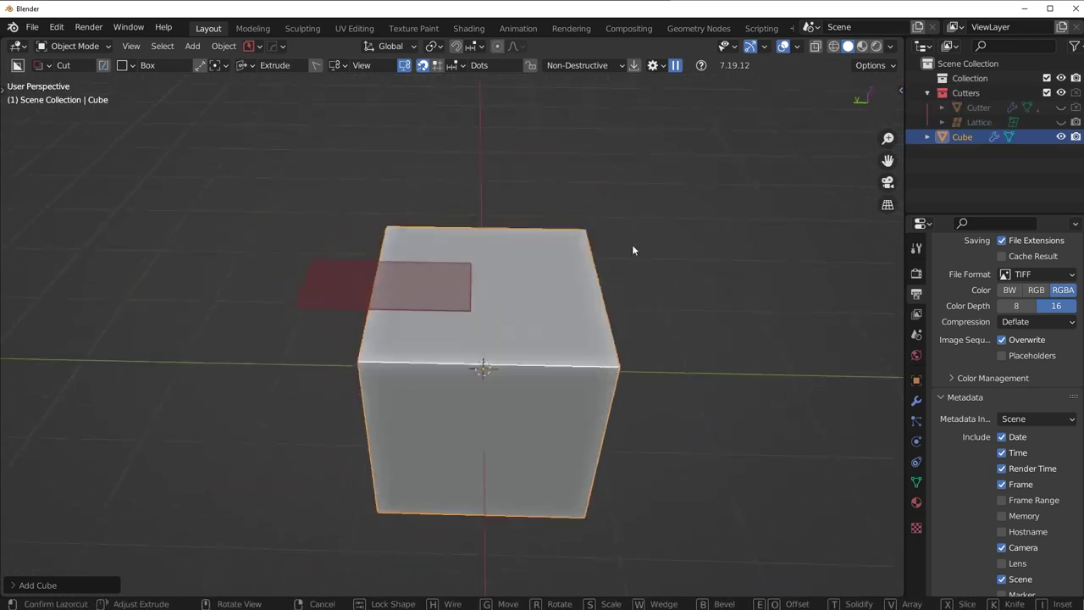
left_click(539, 500)
- Reveal the notch's hidden cutter from the cube's booleans as a selected wireframe
middle_click_drag(534, 509, 518, 312)
key("q")
left_click(510, 327)
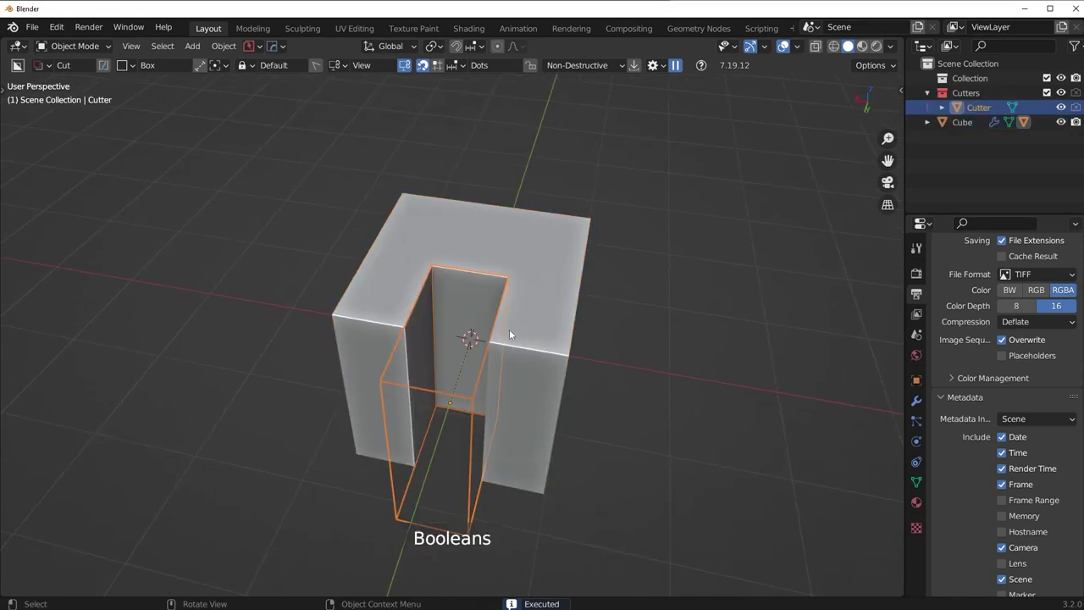
key("s")
right_click(643, 342)
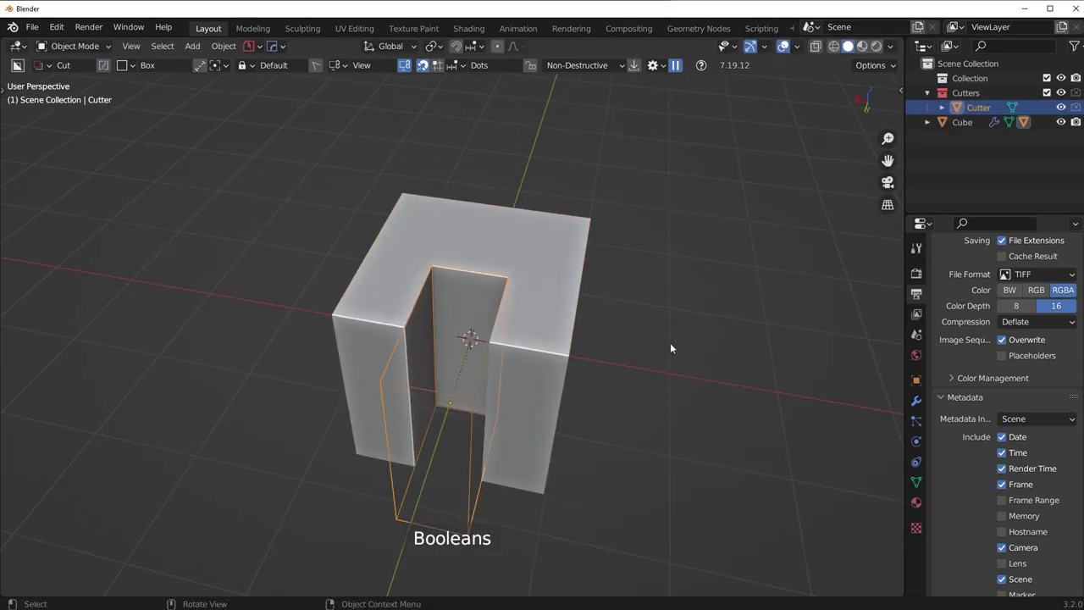
- Examine the cube and its boolean cutter as separate objects by selecting each in turn
middle_click_drag(670, 346, 583, 351)
left_click(562, 319)
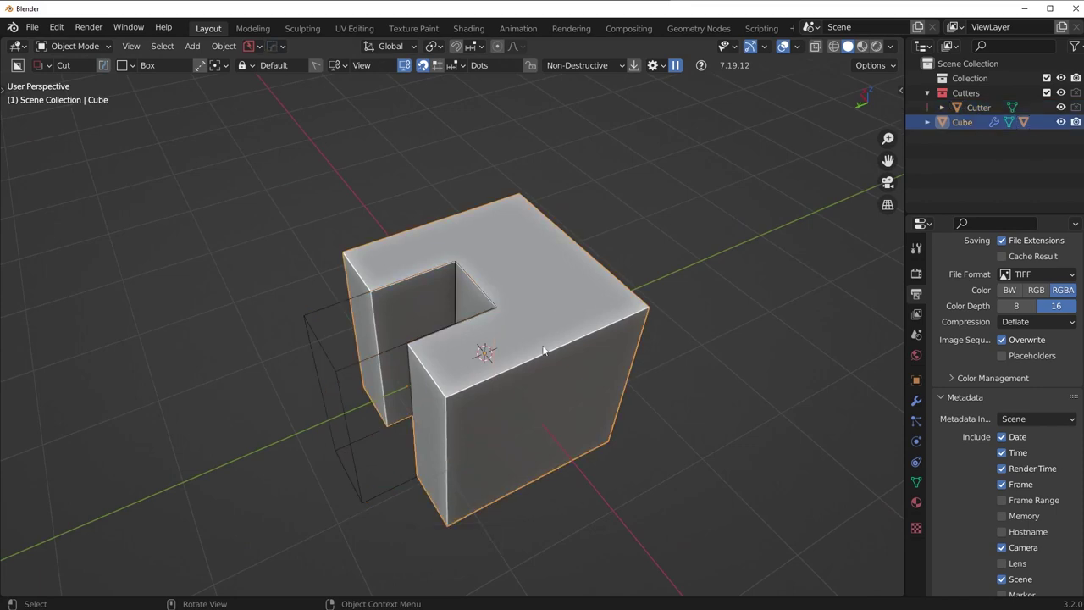
left_click(480, 314)
middle_click_drag(481, 314, 492, 281)
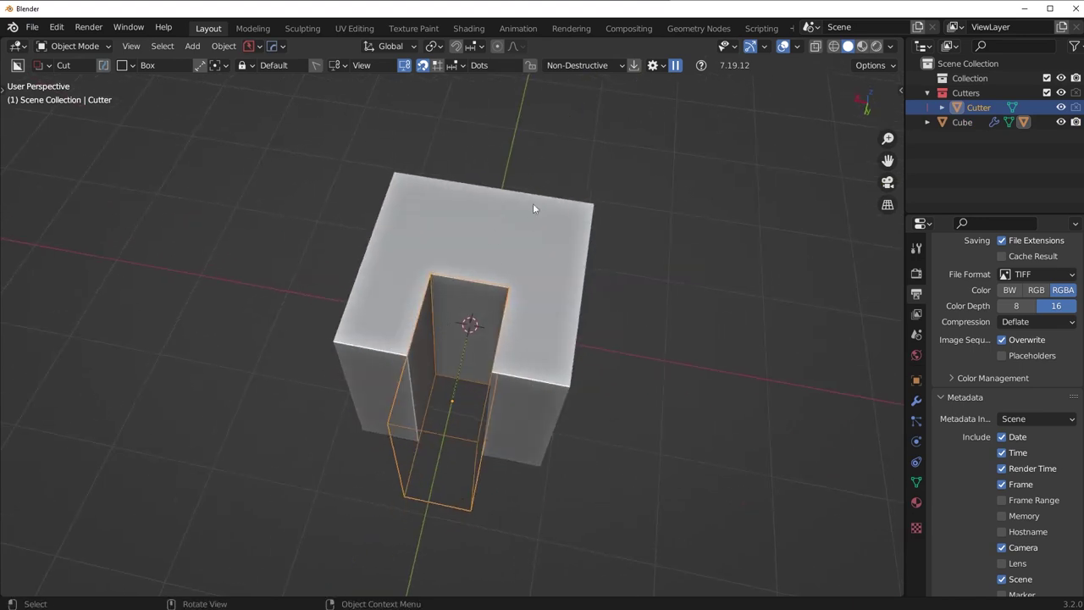
middle_click_drag(533, 208, 525, 312)
left_click(525, 312)
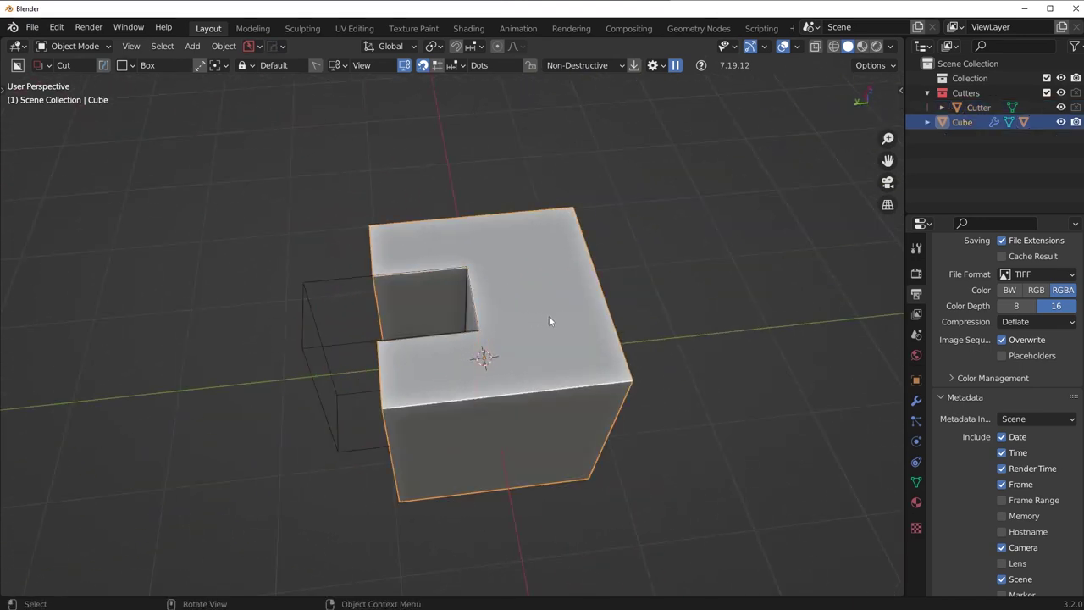
key("g")
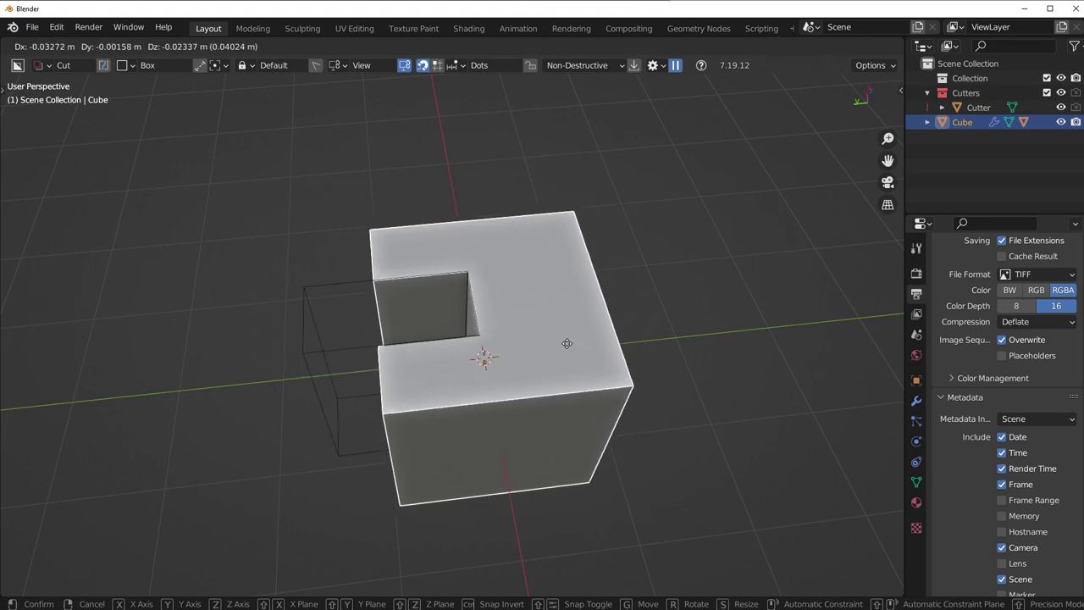
right_click(567, 343)
middle_click_drag(567, 342, 583, 349)
- Select the wireframe cutter and cut a narrower box into its inner end from the top view, extruded down through it
key("KP_7")
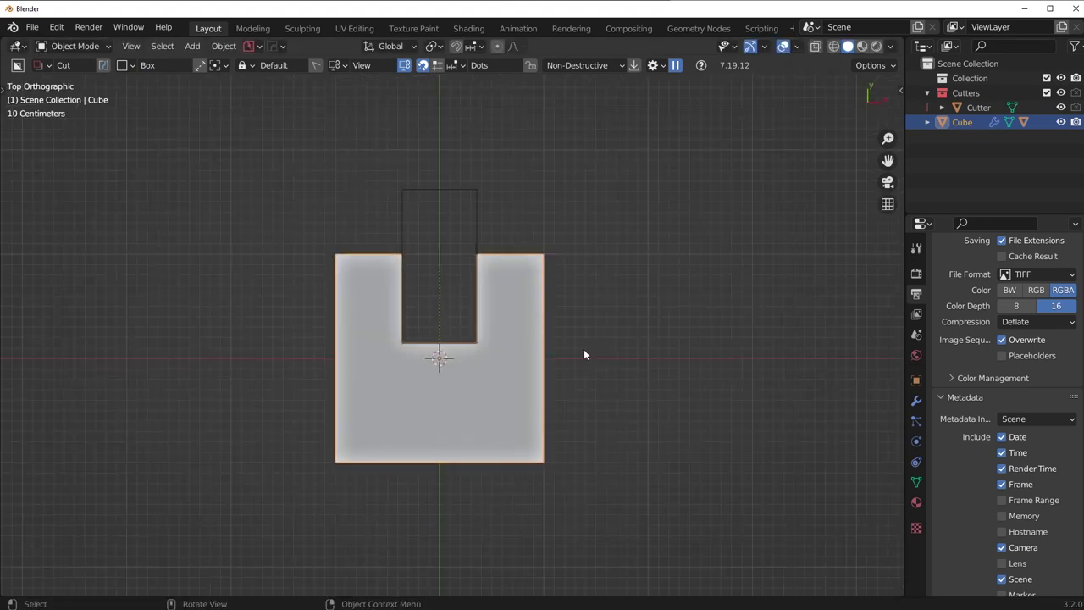
left_click(477, 240)
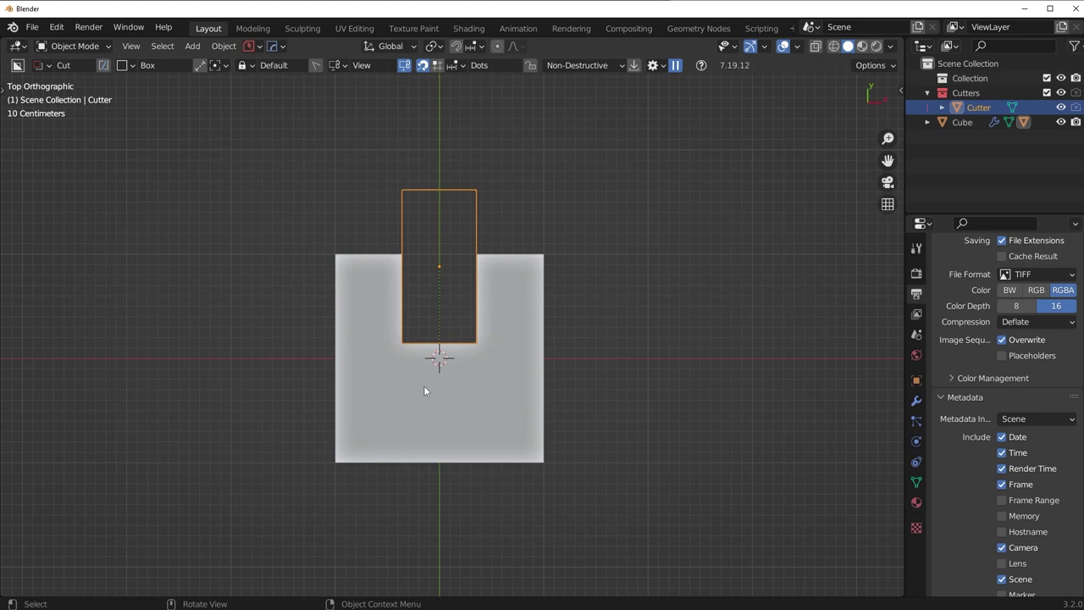
scroll(452, 360, "up", 3)
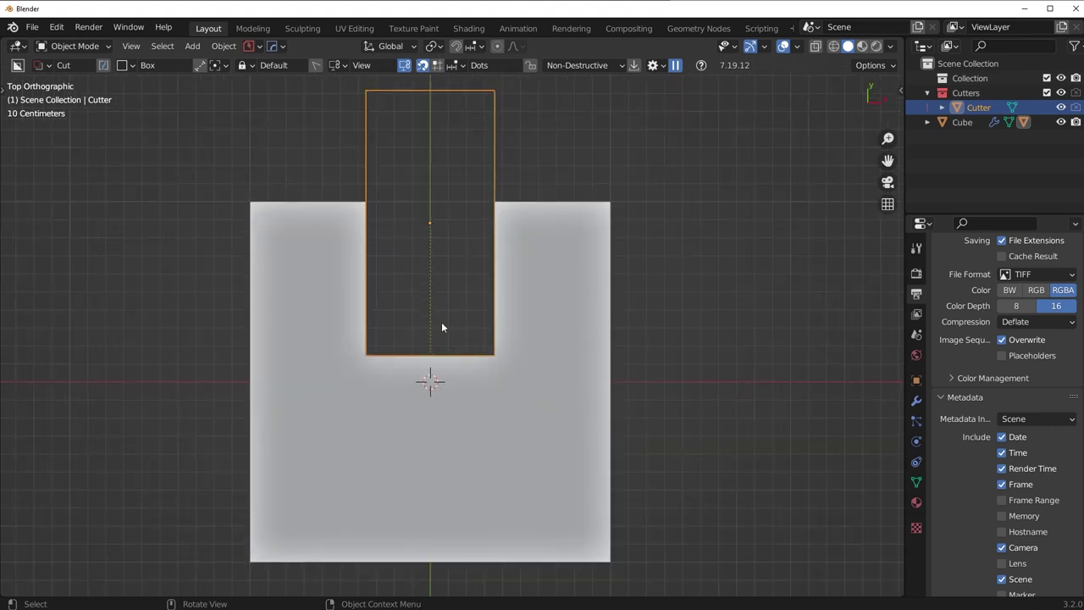
left_click(443, 433)
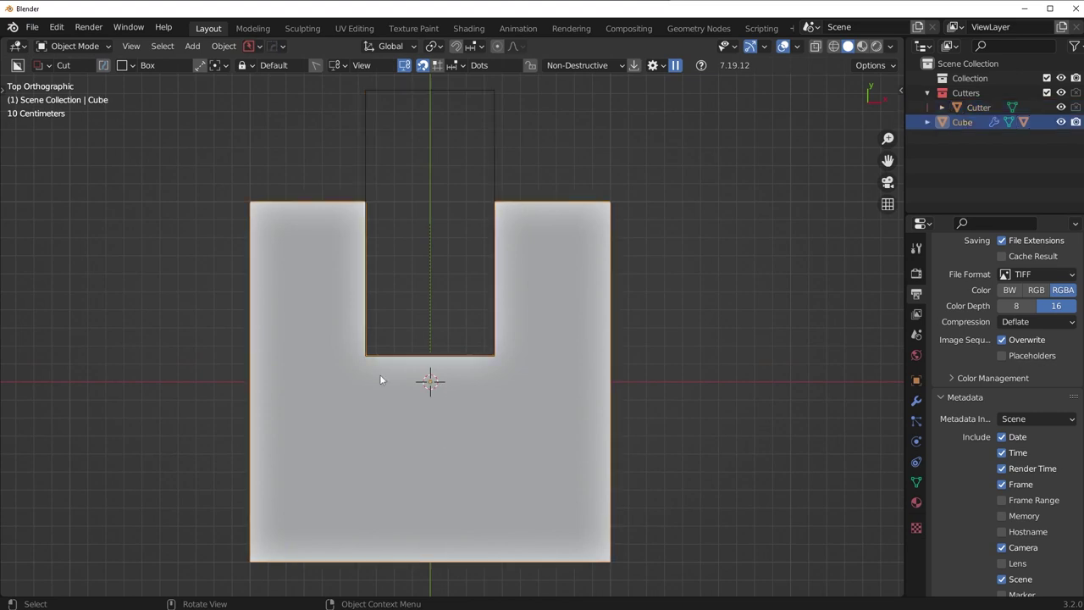
left_click(406, 356)
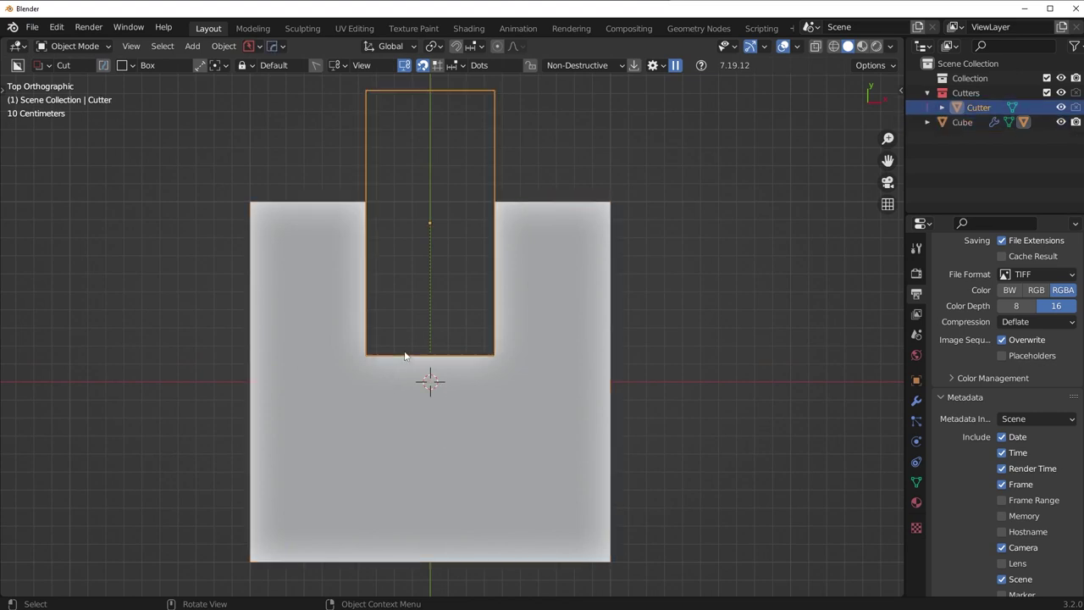
scroll(455, 329, "down", 3)
left_click_drag(417, 369, 456, 270)
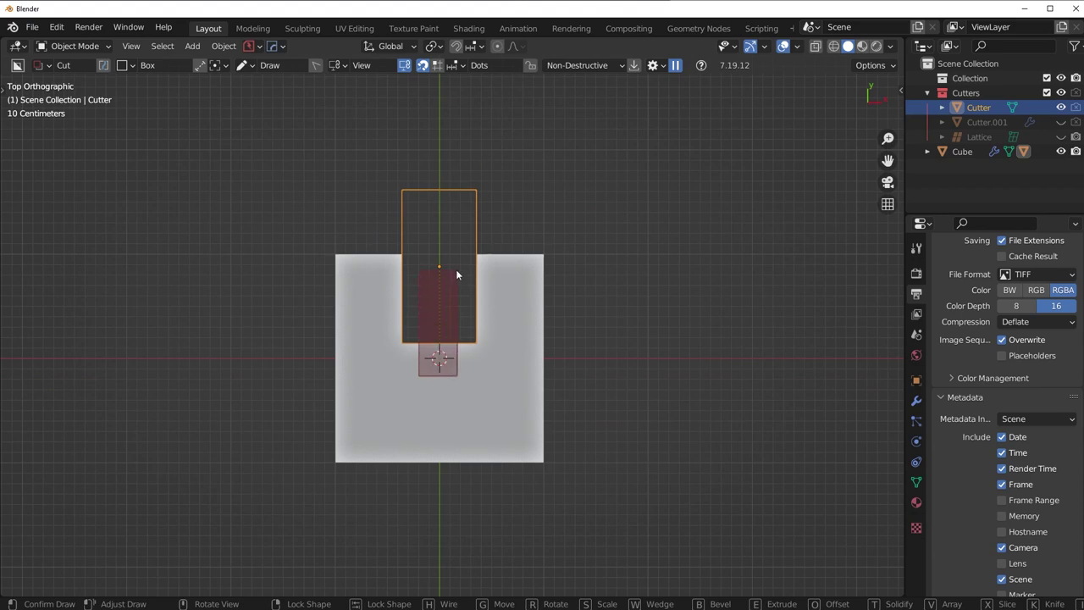
middle_click_drag(456, 269, 708, 181)
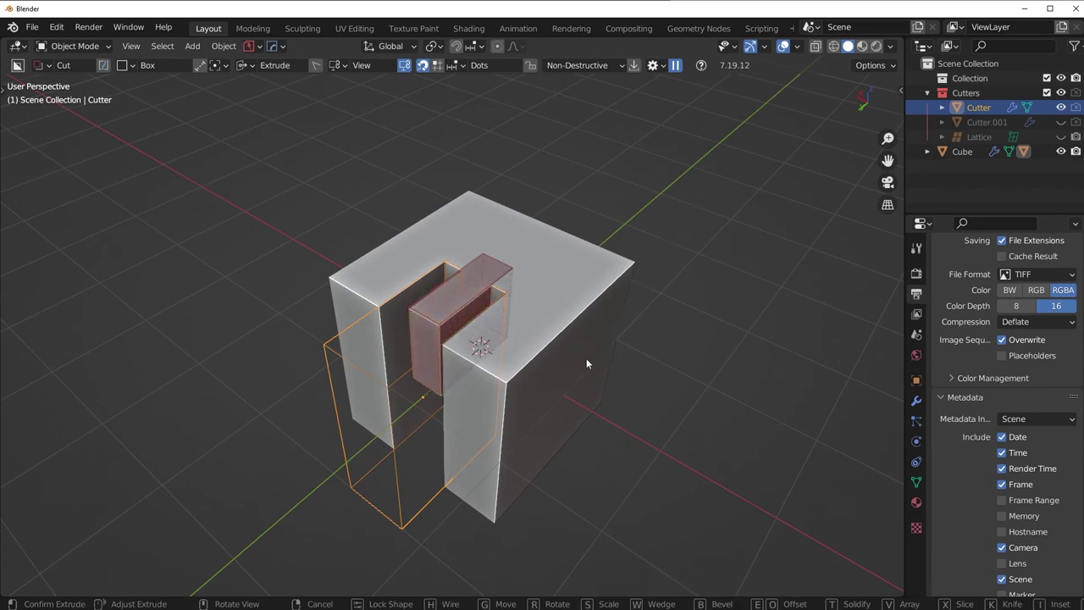
left_click(557, 474)
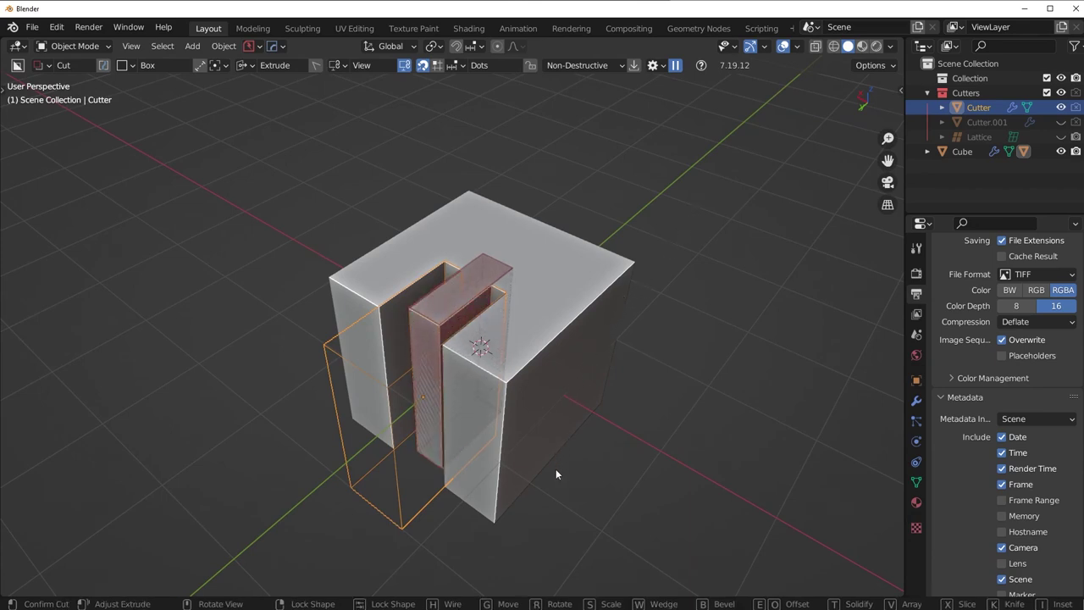
middle_click_drag(532, 416, 595, 302)
- Set the cutter to solid shading and raise it along Z above the cube to expose its slot
key("q")
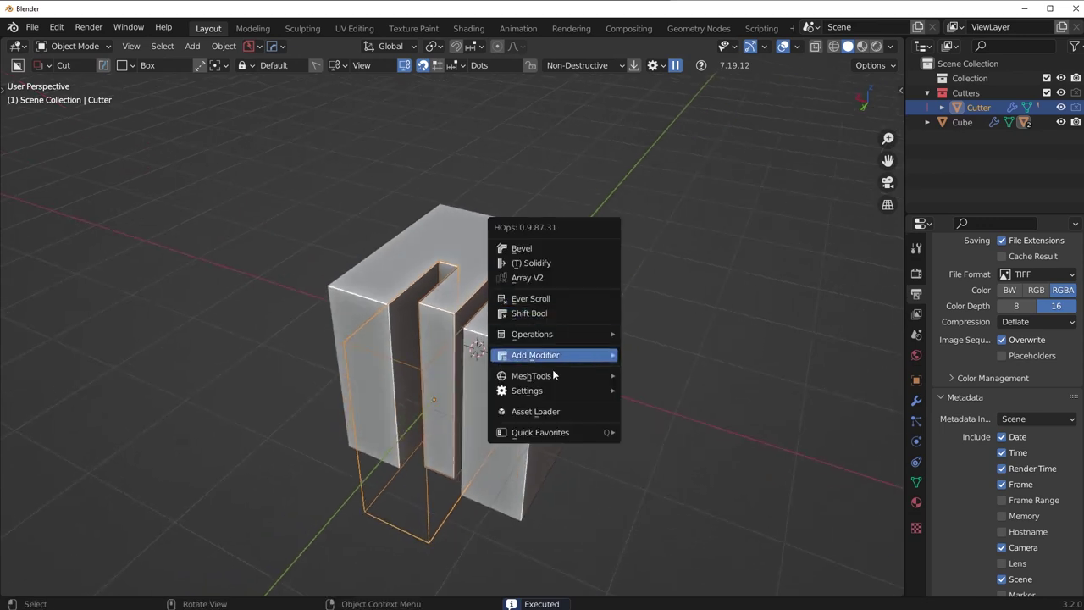
mouse_move(543, 390)
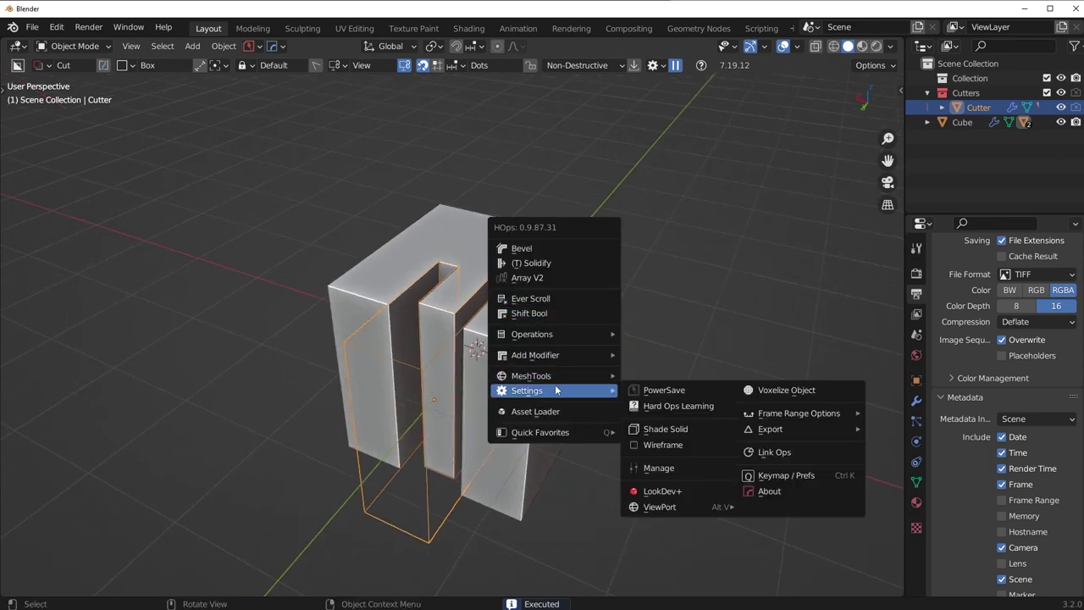
left_click(663, 429)
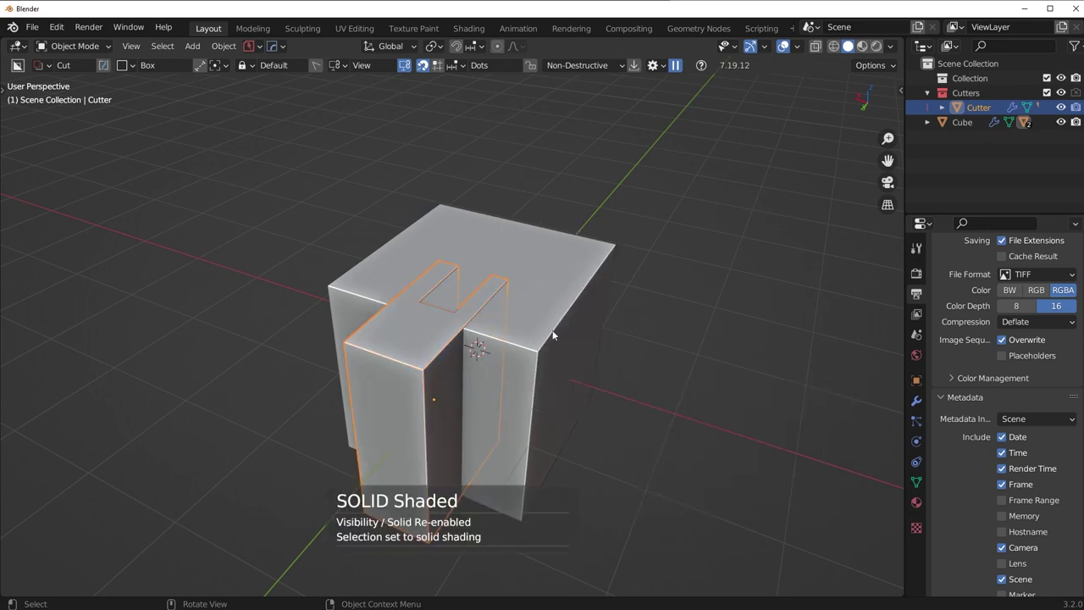
middle_click_drag(552, 334, 400, 323)
key("g")
key("z")
left_click(491, 252)
mouse_move(429, 205)
middle_mouse_down()
mouse_move(348, 211)
mouse_move(398, 199)
mouse_move(433, 159)
middle_mouse_up()
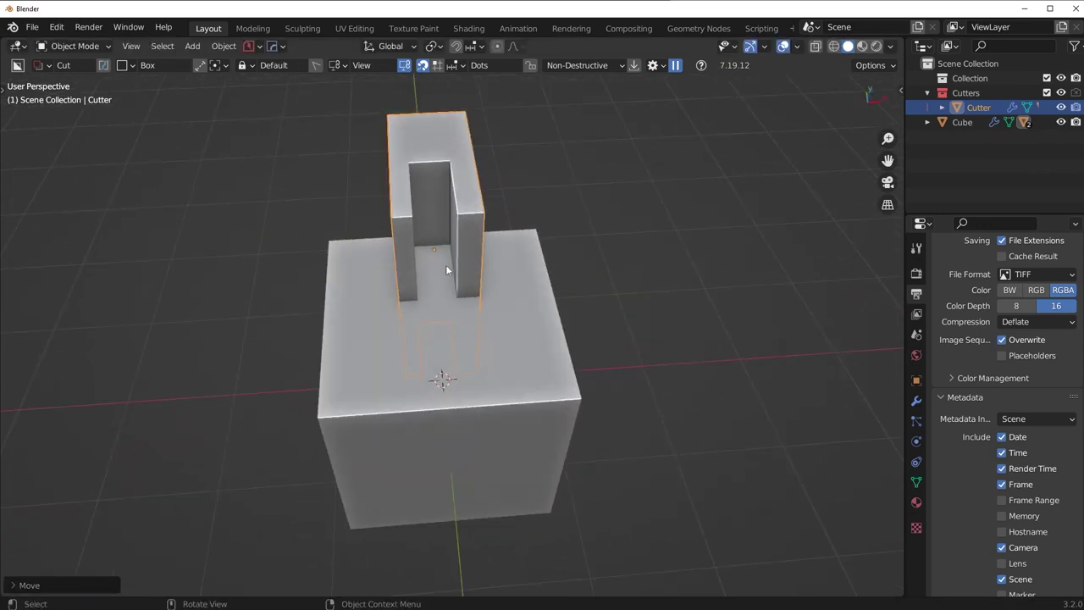
left_click(518, 320)
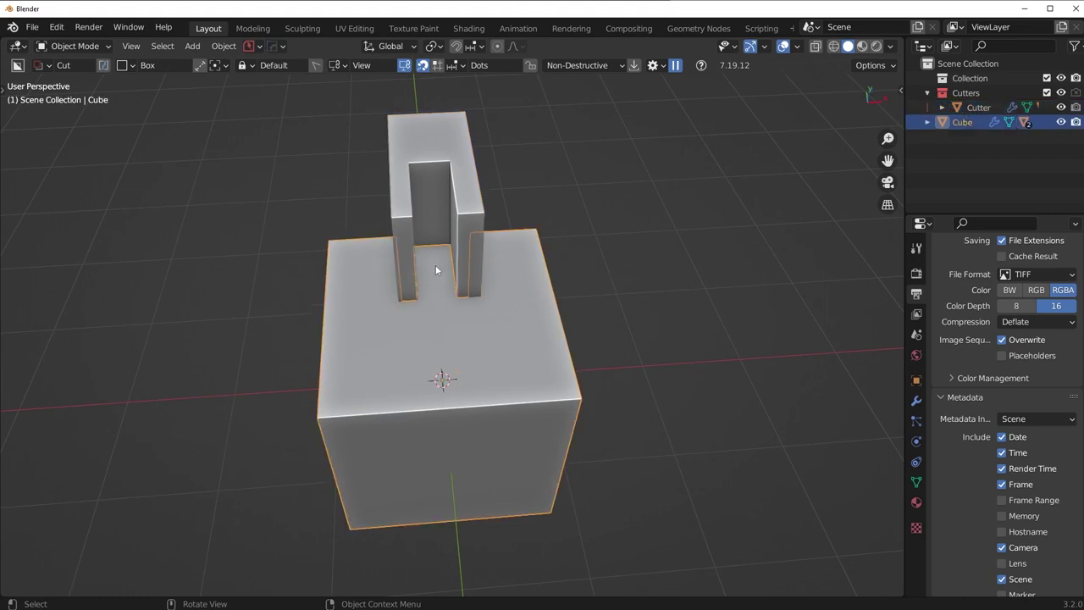
- Undo the cutter's move and its solid shading
key("ctrl+z")
key("ctrl+z")
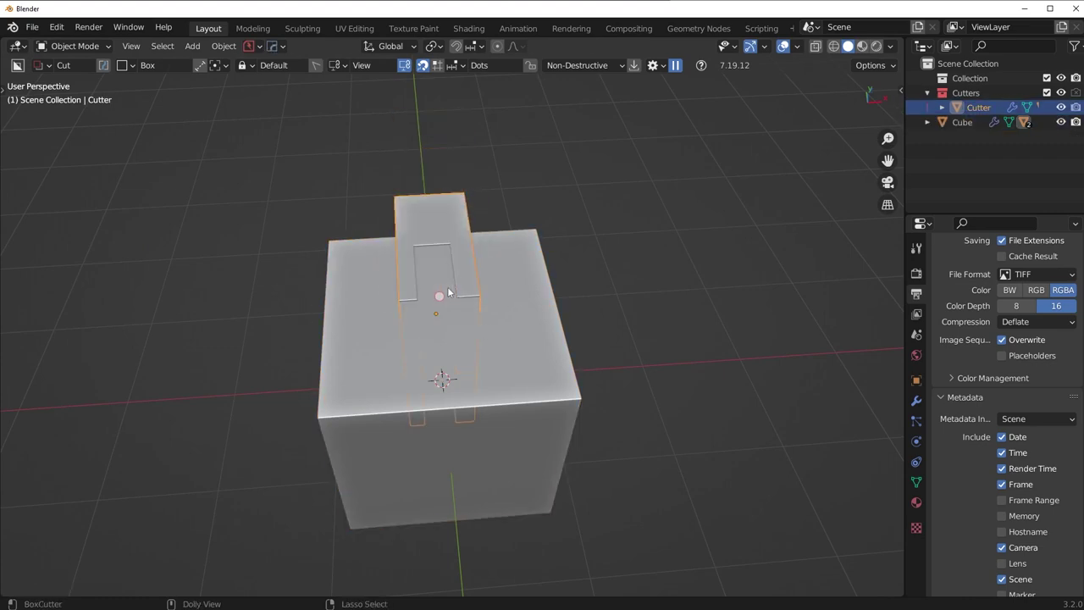
middle_click_drag(449, 292, 637, 252)
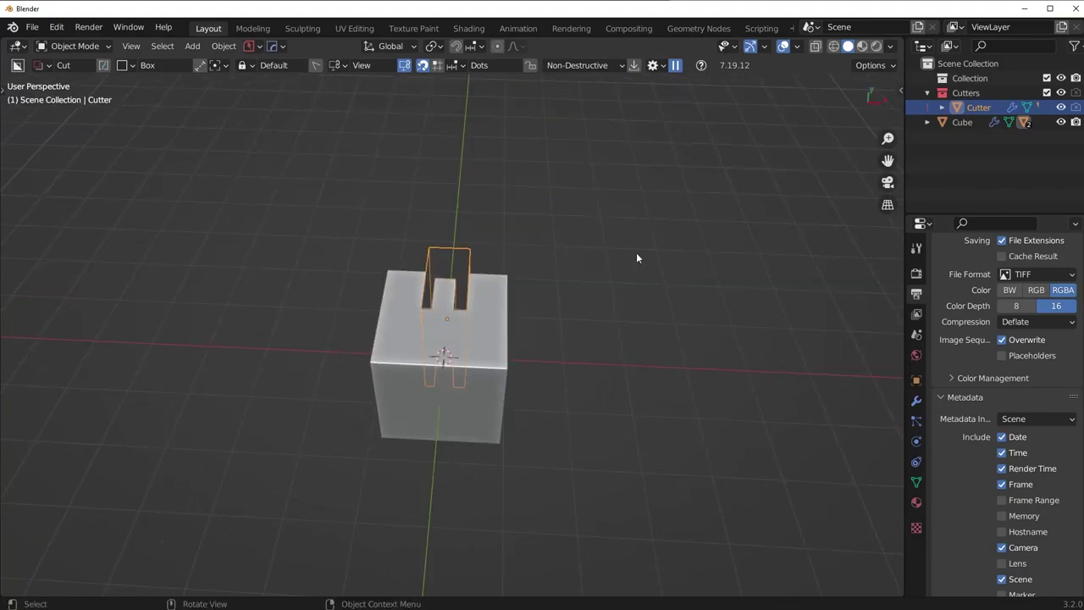
- Start a new empty file, discarding the current cube scene
key("ctrl+n")
left_click(636, 252)
left_click(584, 341)
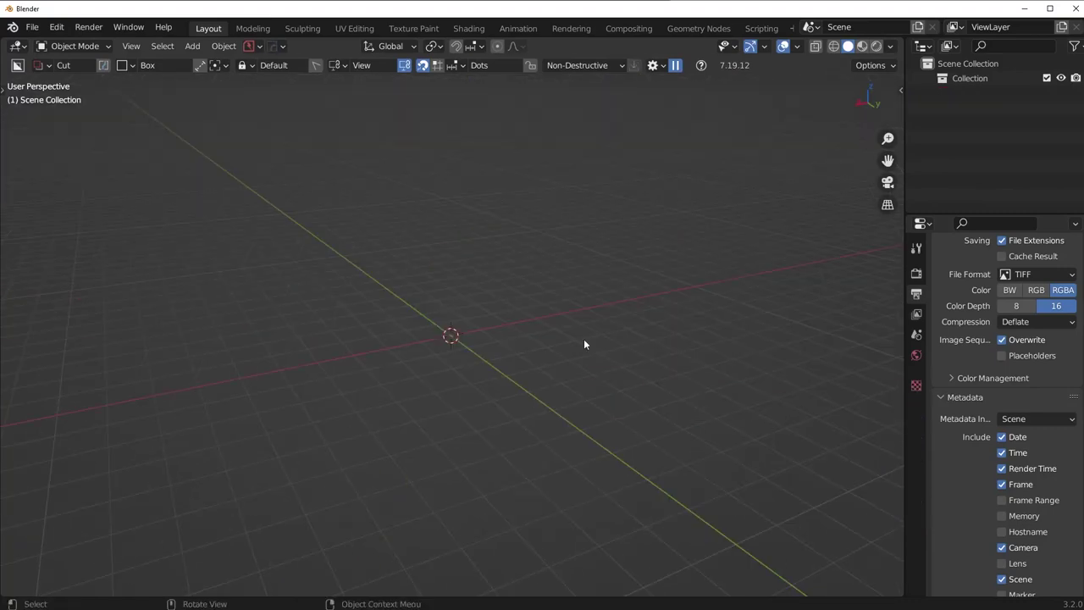
- Add a cylinder mesh with 64 vertices
key("shift+a")
mouse_move(546, 260)
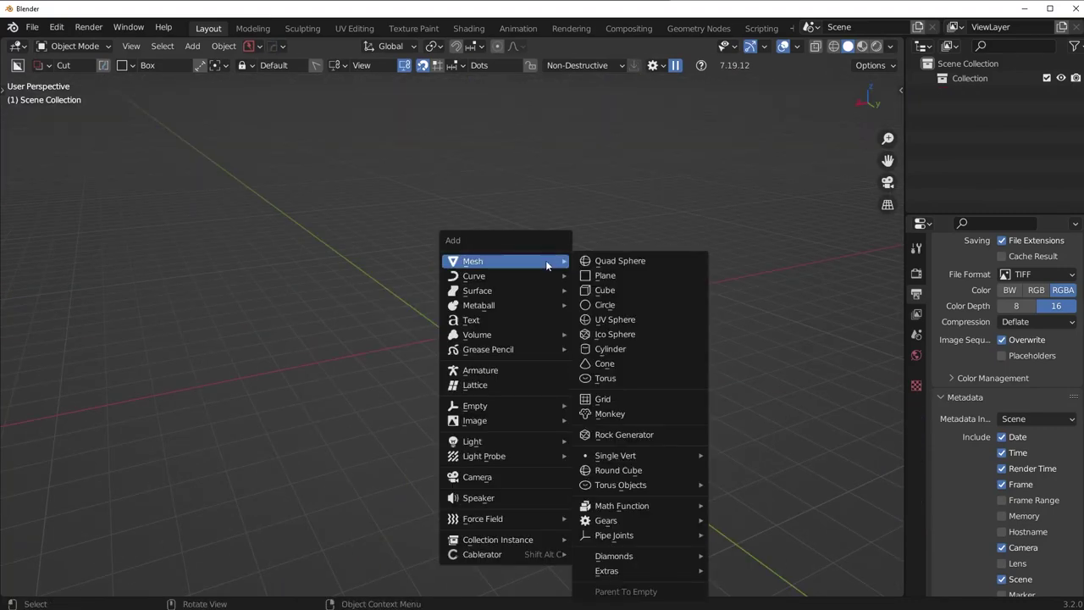
left_click(606, 349)
left_click(59, 584)
left_click(148, 412)
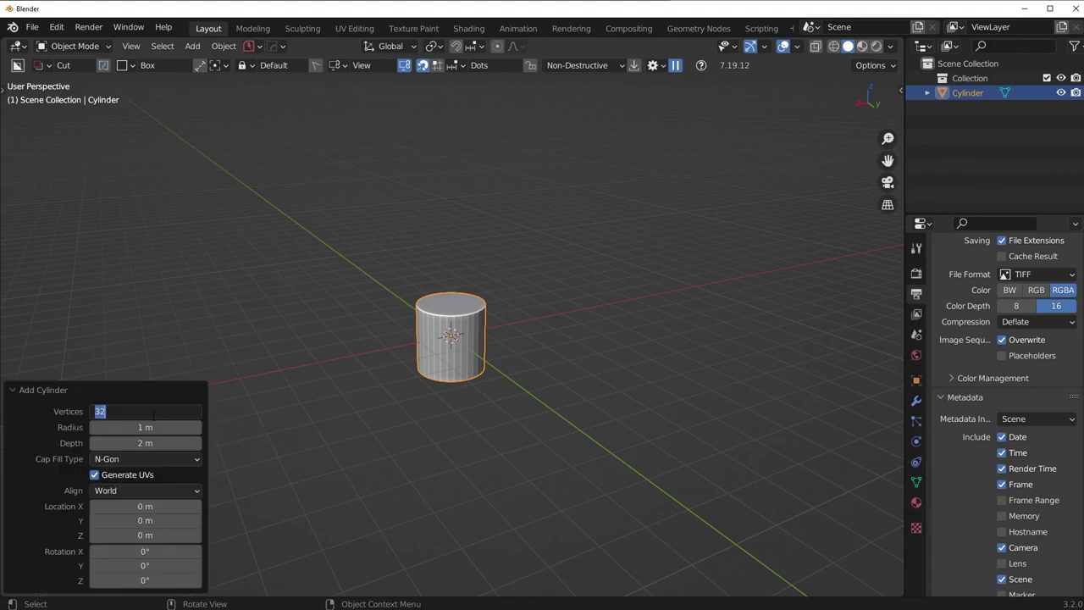
type("64")
key("Return")
- Apply the Hard Ops Sharpen operation to the cylinder and rotate it 90° about the global Y axis
key("q")
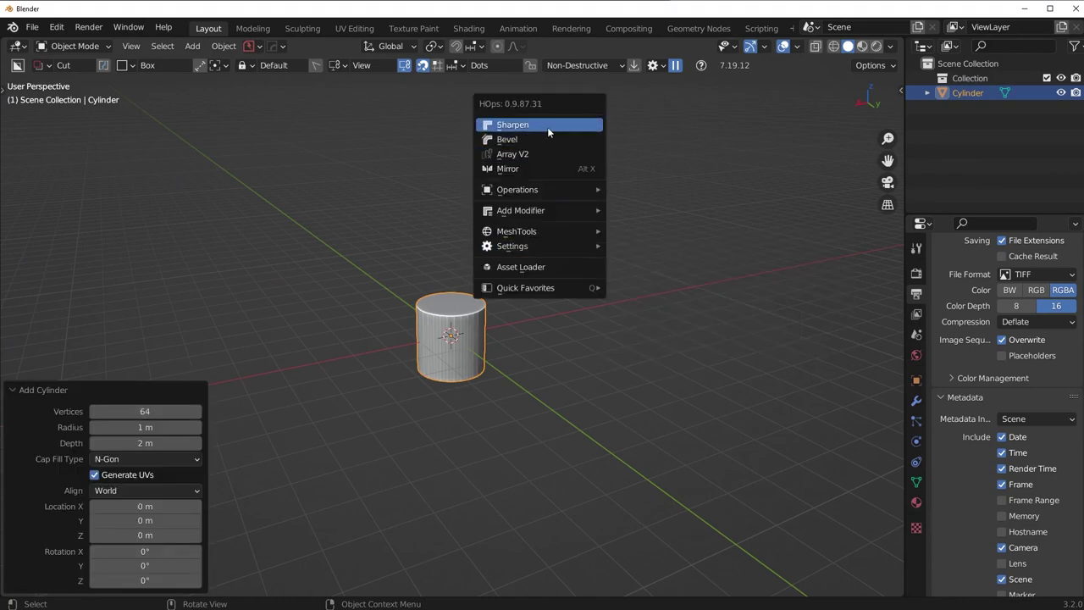
left_click(548, 129)
key("KP_3")
key("r")
key("y")
key("9")
key("0")
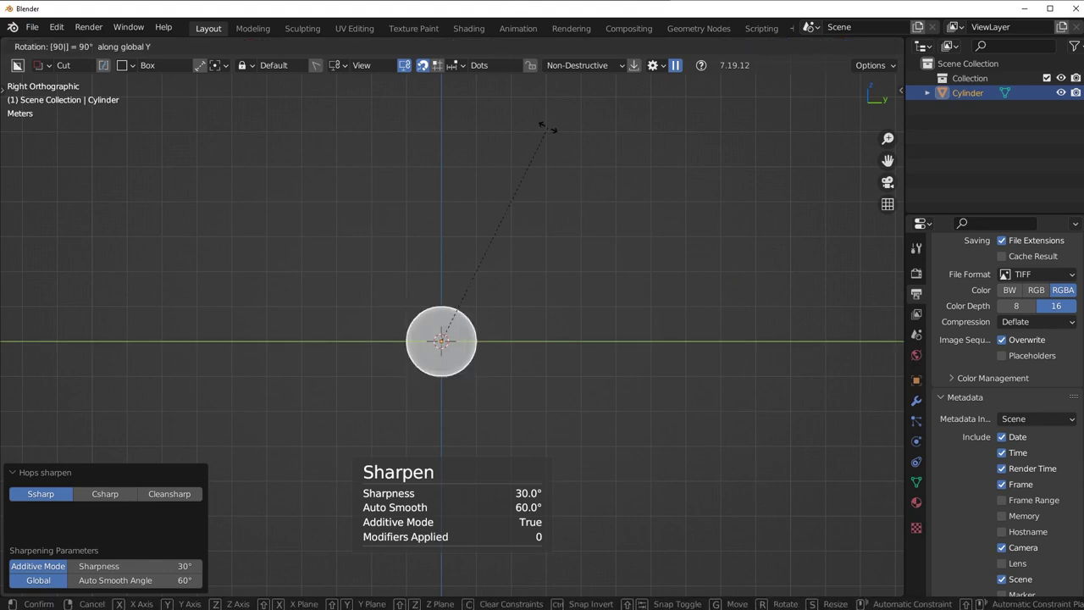
key("Return")
- Bevel the rim of the cylinder's end face by about 0.117 m with one segment
scroll(482, 348, "up", 4)
scroll(452, 327, "up", 2)
key("Tab")
left_click(475, 347)
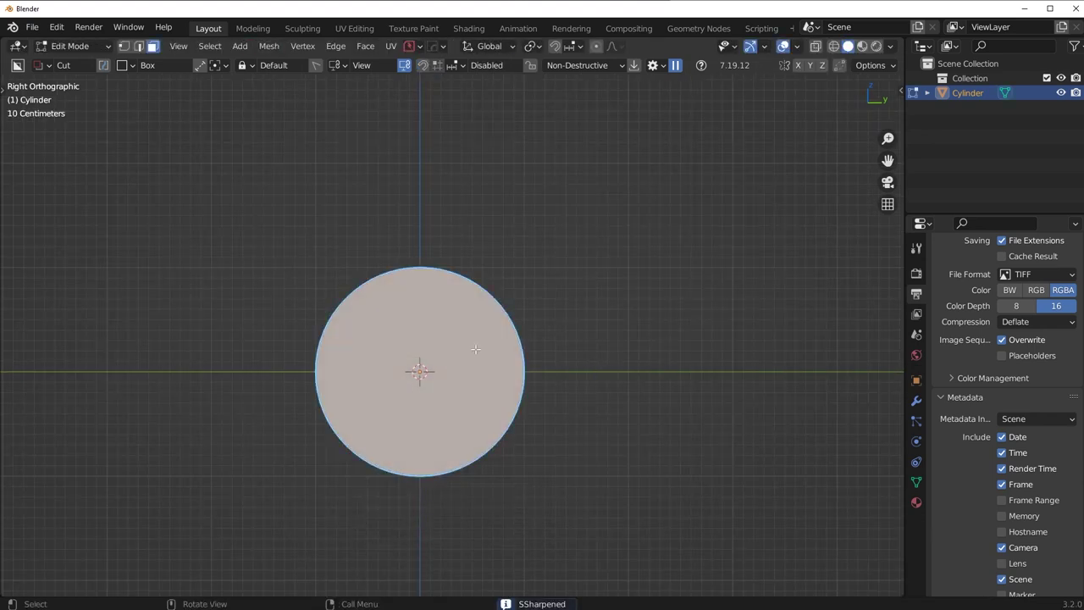
key("ctrl+b")
left_click(667, 353)
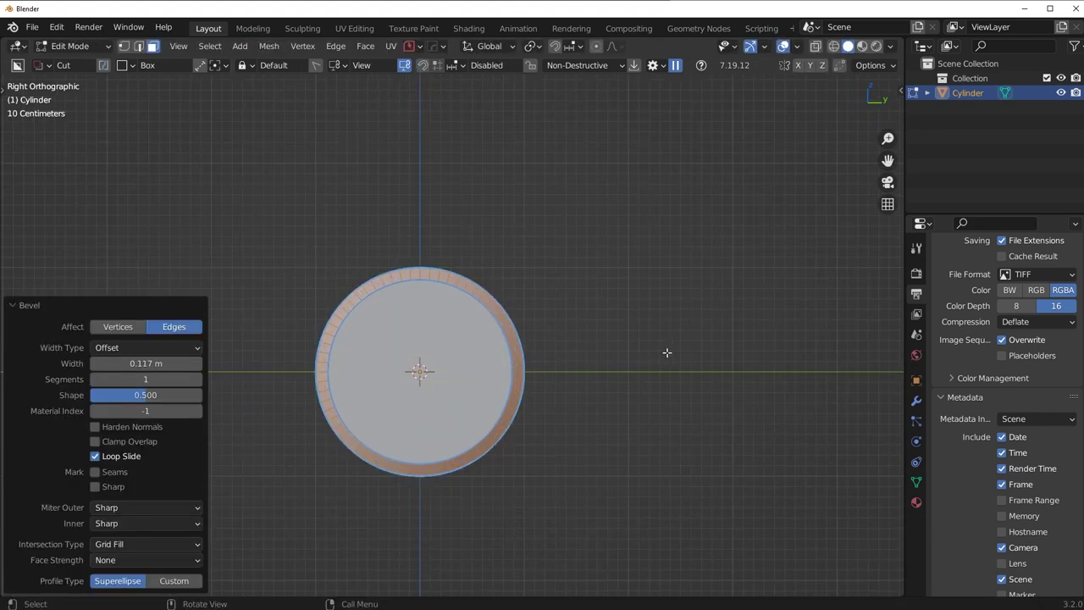
key("Tab")
- Switch BoxCutter's cutting shape to Line Box
middle_click_drag(493, 300, 617, 281, "shift")
scroll(616, 276, "up", 3)
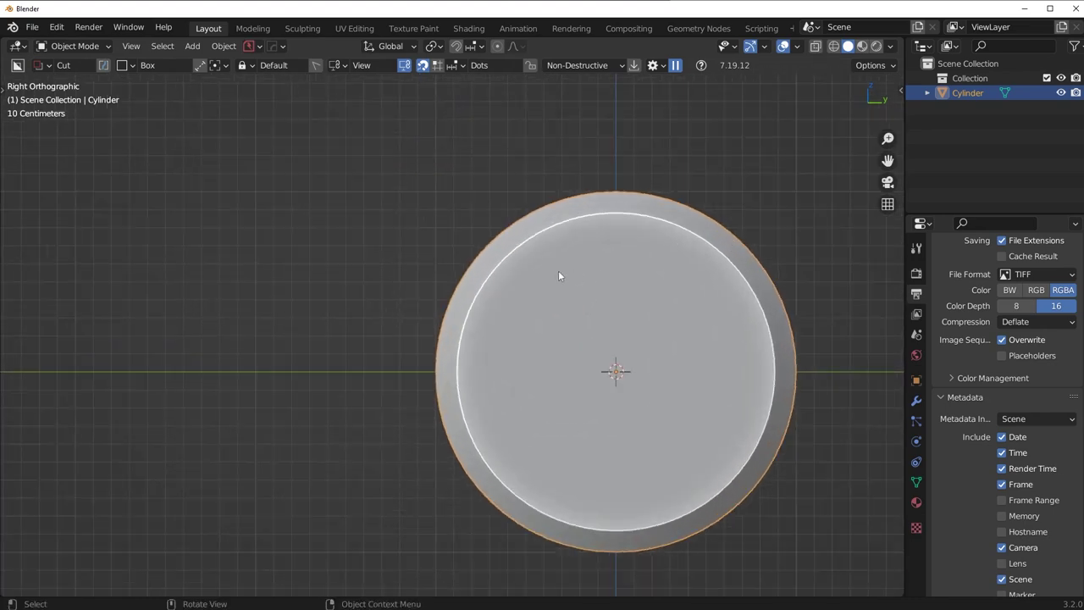
key("ctrl+d")
key("ctrl+d")
left_click(601, 291)
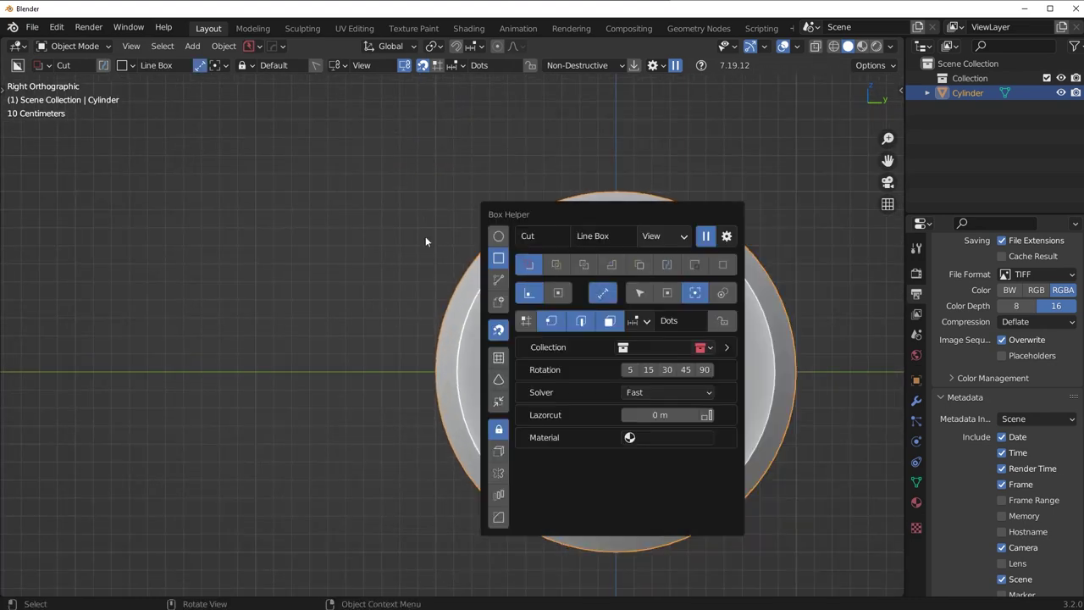
- Cut a Line Box notch diagonally across the cylinder's bevelled rim and extrude it into the body
mouse_move(483, 251)
left_mouse_down()
mouse_move(504, 271)
mouse_move(516, 266)
left_mouse_up()
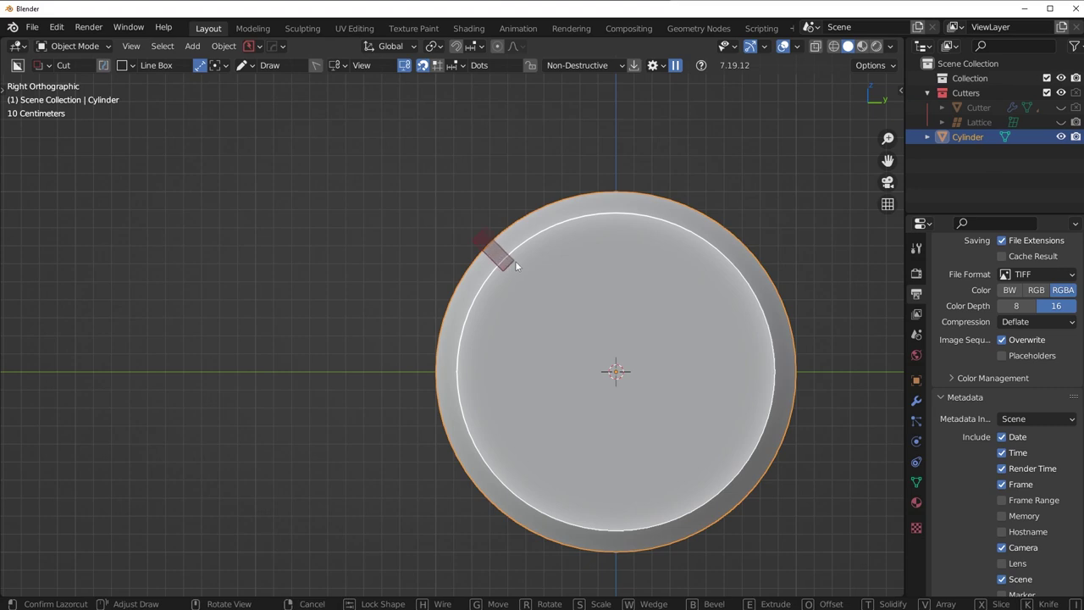
key("e")
middle_click_drag(532, 251, 600, 254)
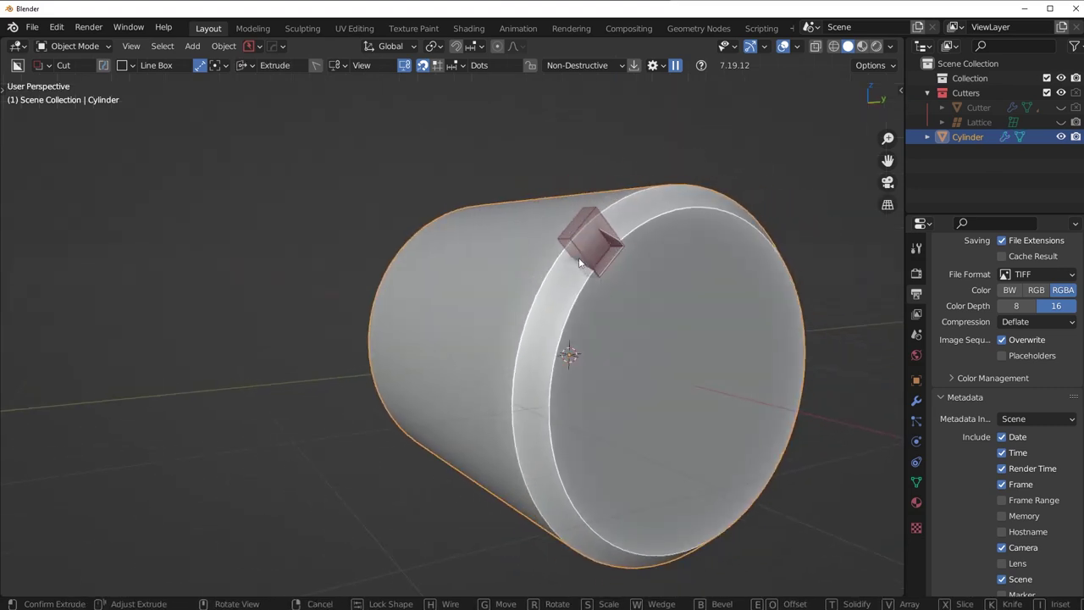
left_click_drag(558, 256, 553, 260)
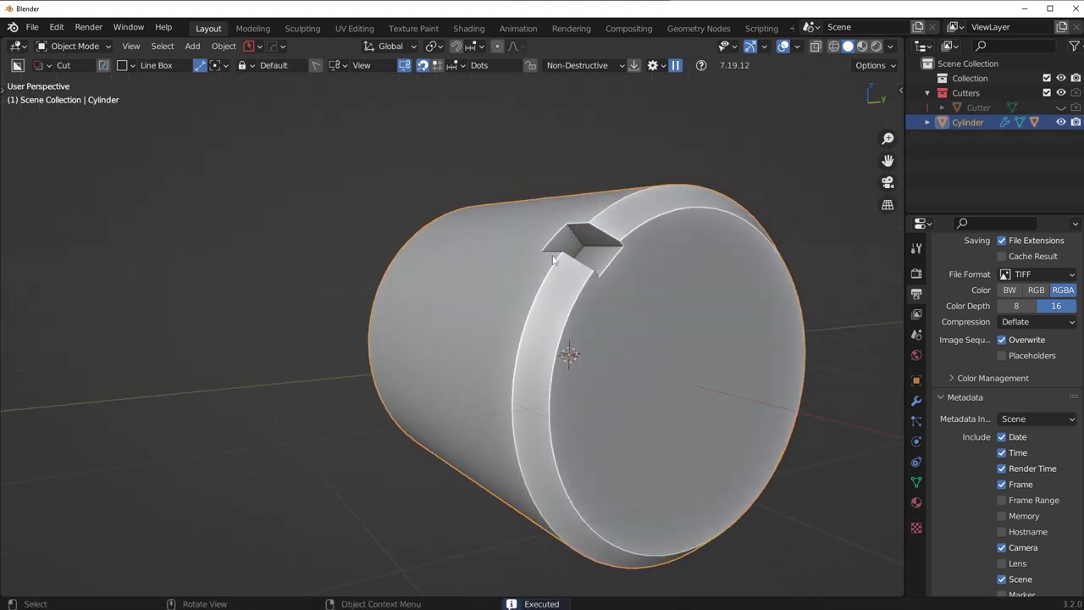
- Examine from the right view how the notch's inner corners meet the circular bevel edge
key("KP_3")
middle_click_drag(552, 255, 551, 299, "shift")
scroll(553, 300, "up", 7)
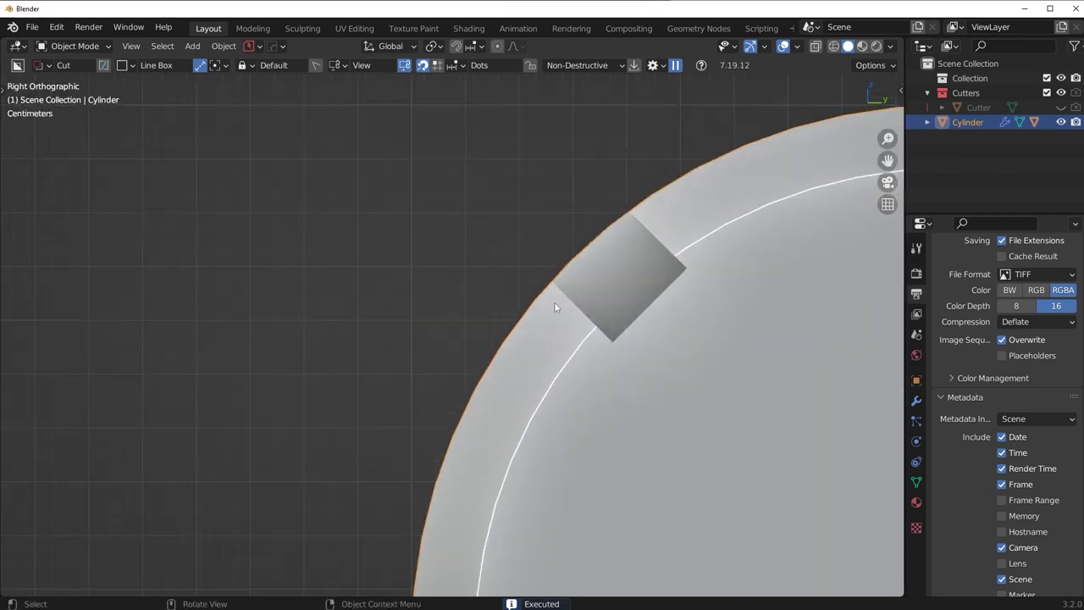
middle_click_drag(630, 296, 392, 317, "shift")
scroll(477, 286, "up", 3)
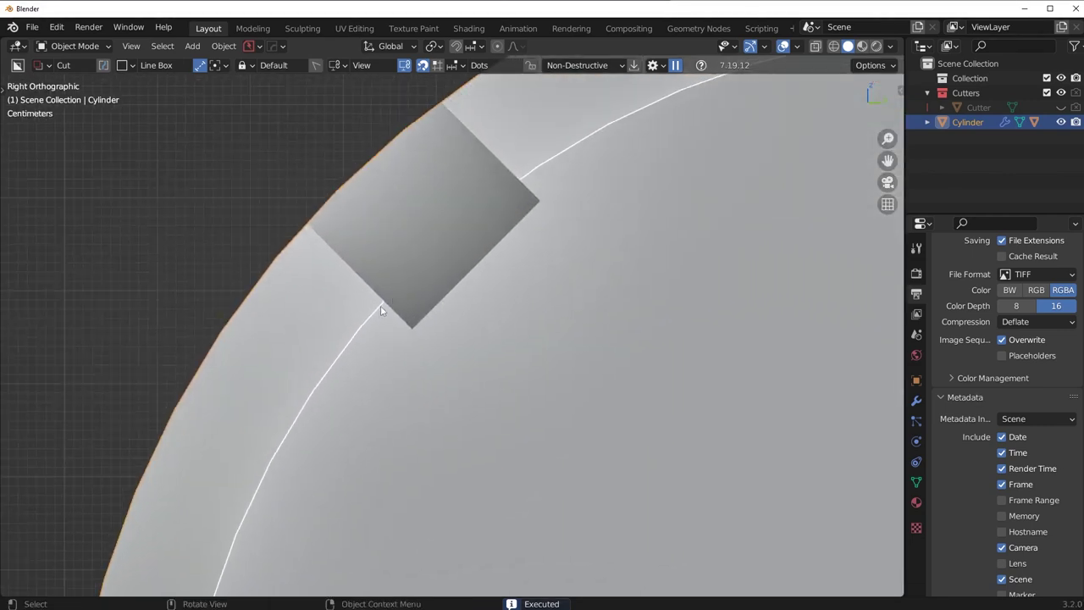
scroll(388, 305, "down", 2)
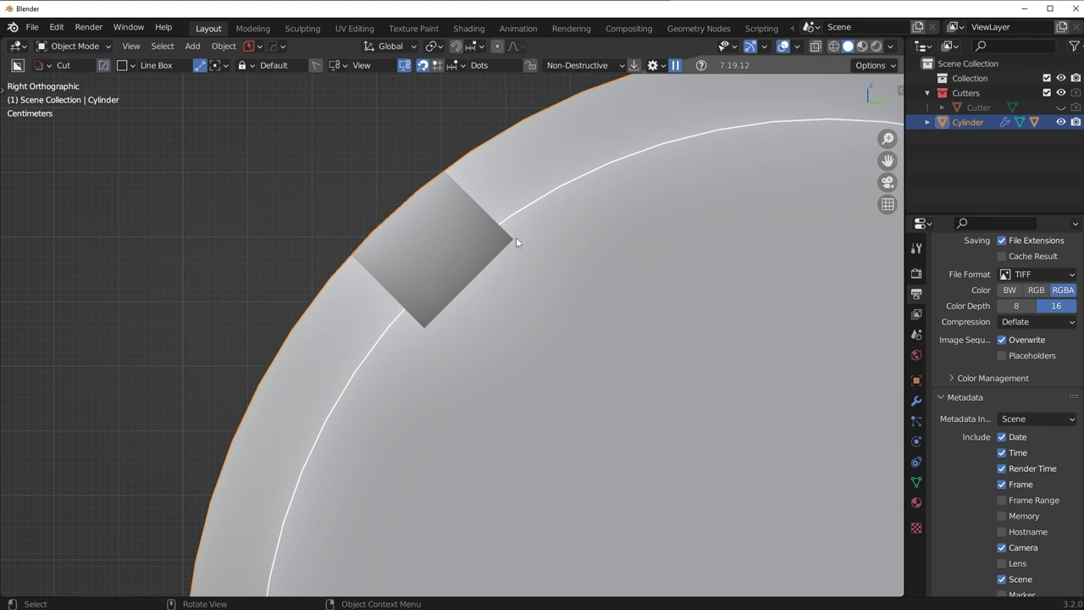
scroll(521, 241, "down", 5)
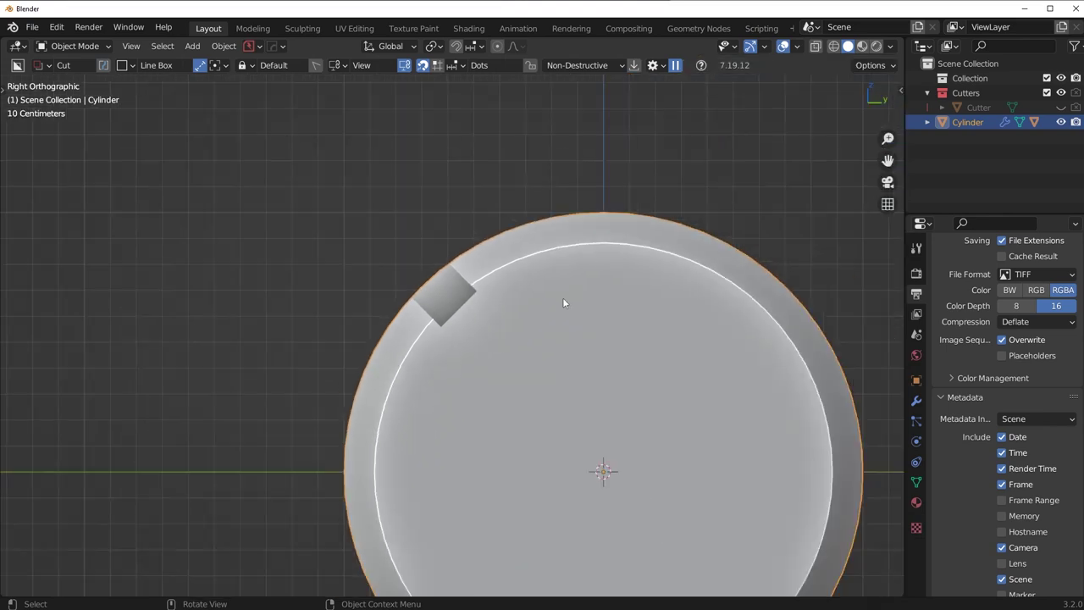
- Add a second 64-vertex cylinder, sharpen it with Hard Ops and rotate it 90° about the global Y axis
key("shift+a")
mouse_move(624, 265)
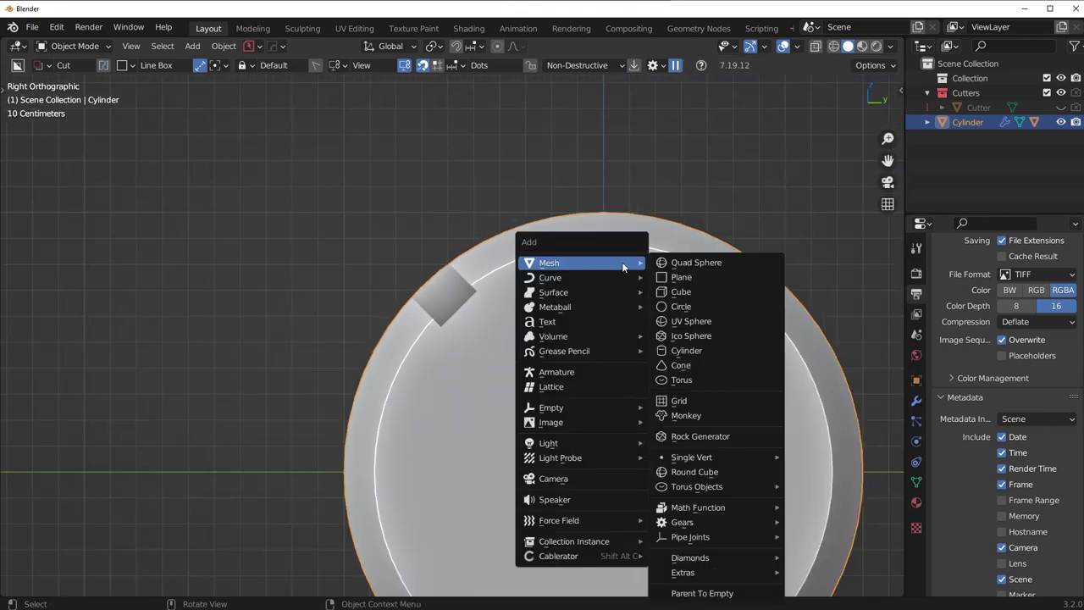
left_click(691, 350)
key("q")
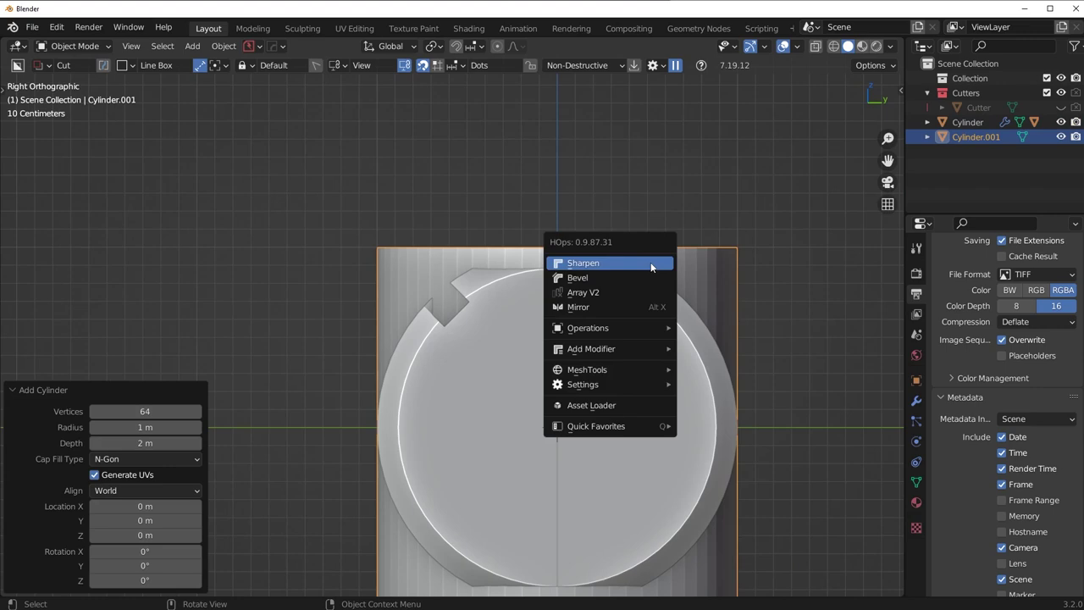
left_click(651, 262)
type("ry90")
key("Return")
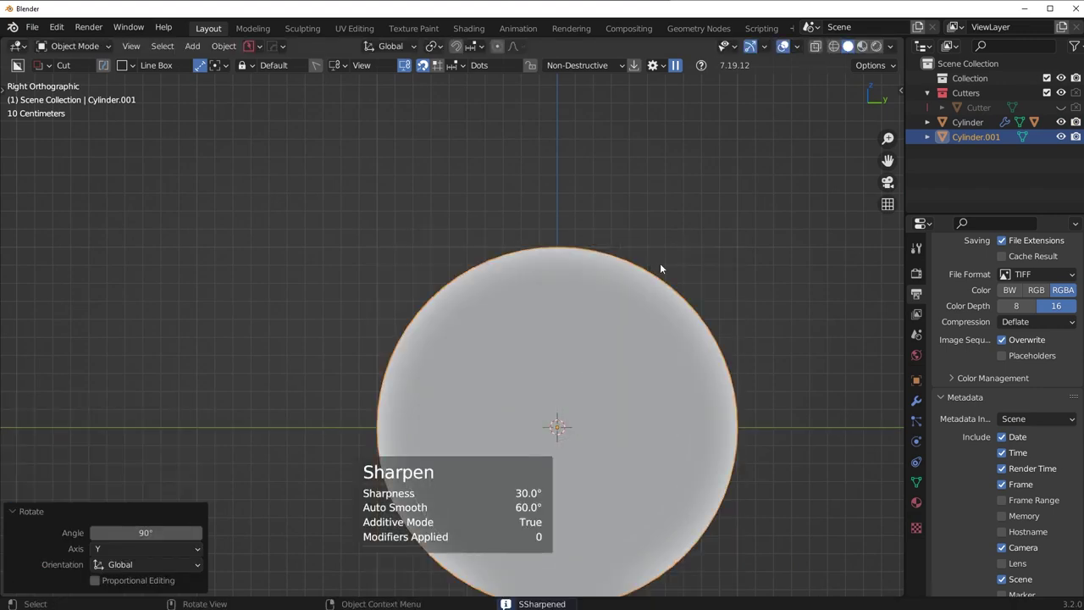
- Scale the second cylinder to about 0.881 so its outline matches the bevel's inner circle
scroll(660, 263, "up", 3)
key("s")
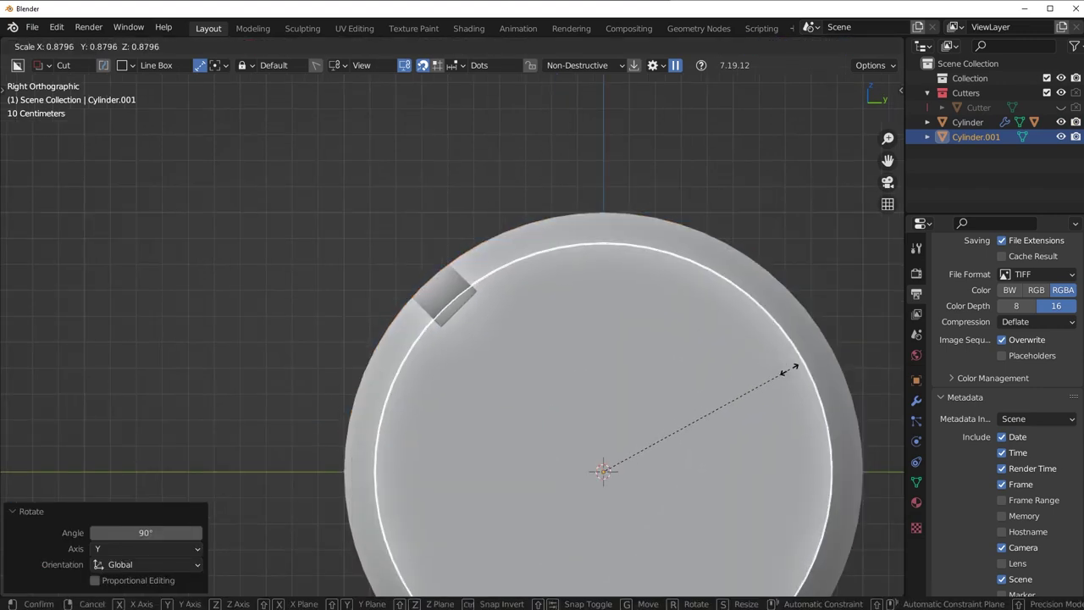
left_click(720, 371)
scroll(559, 325, "up", 4)
key("s")
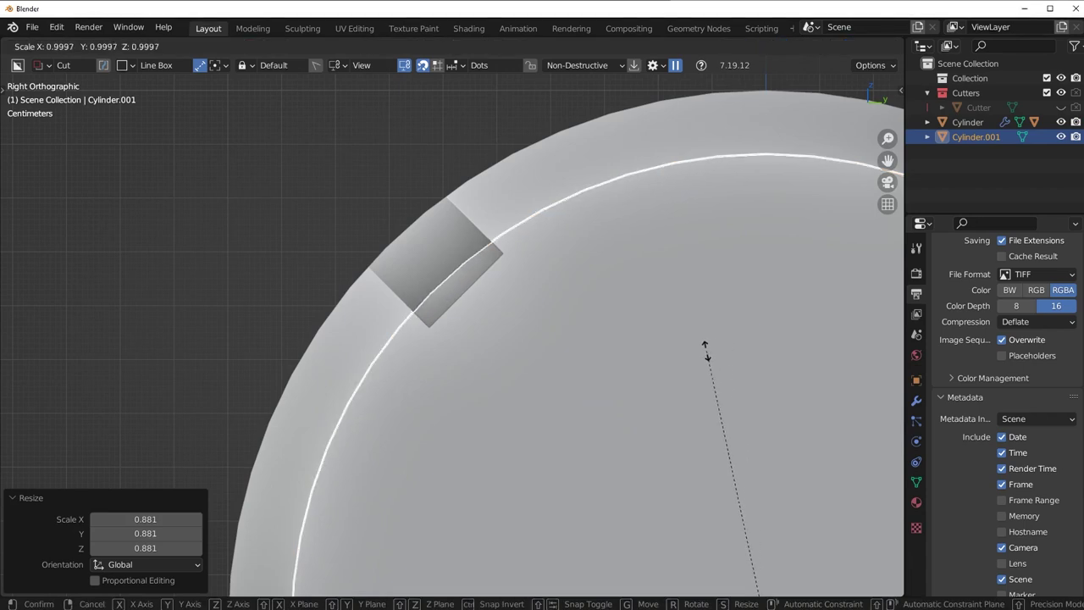
left_click(681, 355)
scroll(593, 254, "down", 2)
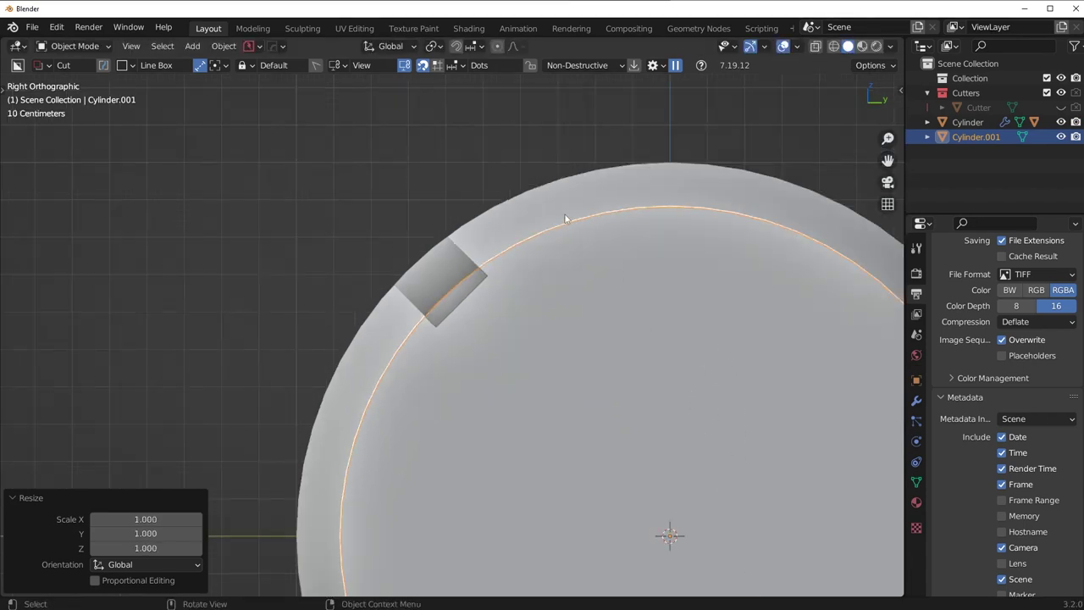
- Reveal the bevelled cylinder's notch cutter with Hard Ops
left_click(567, 219)
key("q")
left_click(562, 247)
left_click(562, 246)
middle_click_drag(562, 245, 576, 288)
scroll(577, 288, "down", 3)
left_click(621, 354)
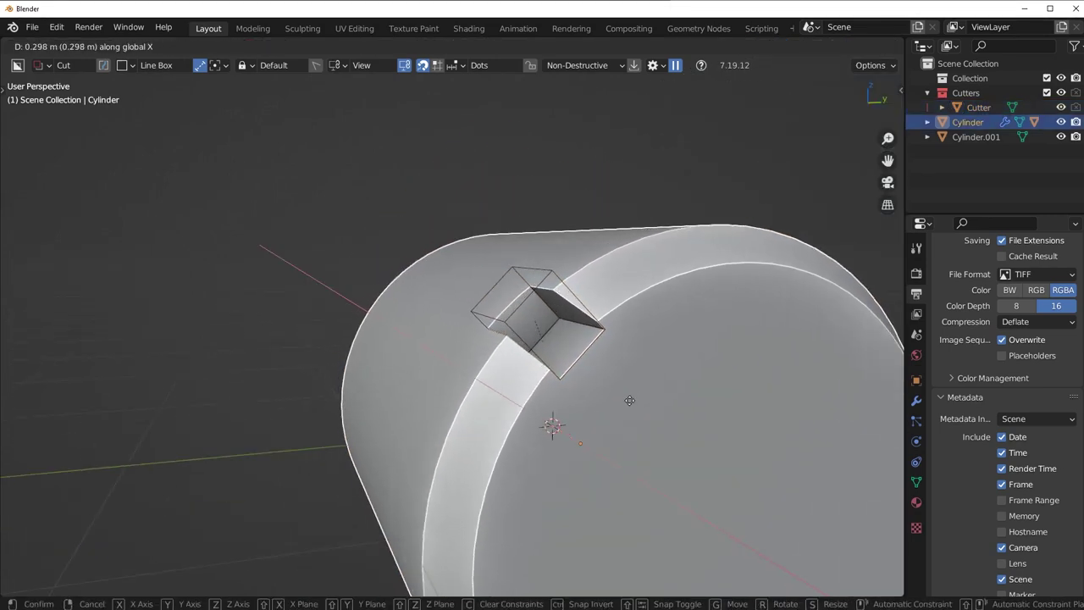
key("z")
left_click(581, 293)
left_click(591, 274)
key("z")
- Move the second cylinder about 0.275 m along the global X axis, out past the end face
left_click(598, 360)
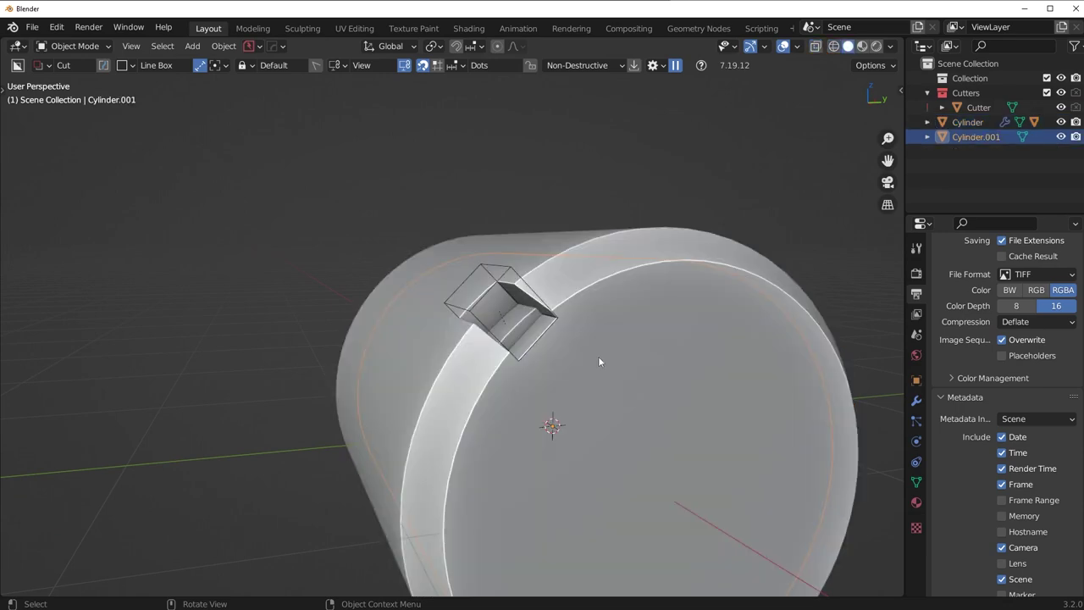
key("g")
key("x")
left_click(581, 354)
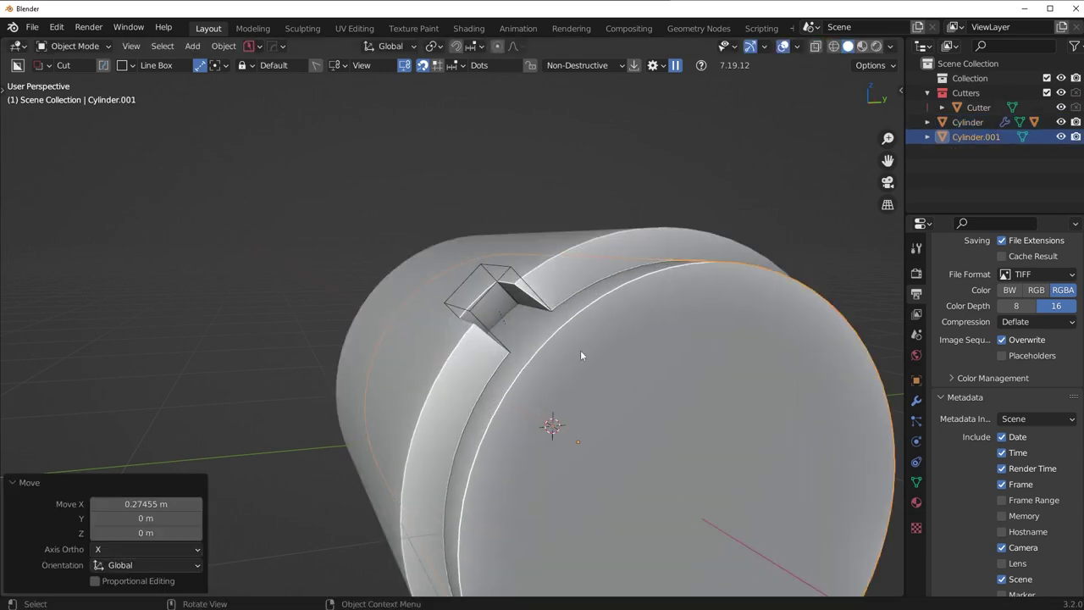
- Subtract the second cylinder from the notch's box cutter with a Hard Ops Difference boolean
left_click(510, 268, "shift")
middle_click_drag(511, 269, 539, 307)
scroll(539, 306, "up", 3)
middle_click_drag(499, 373, 484, 367)
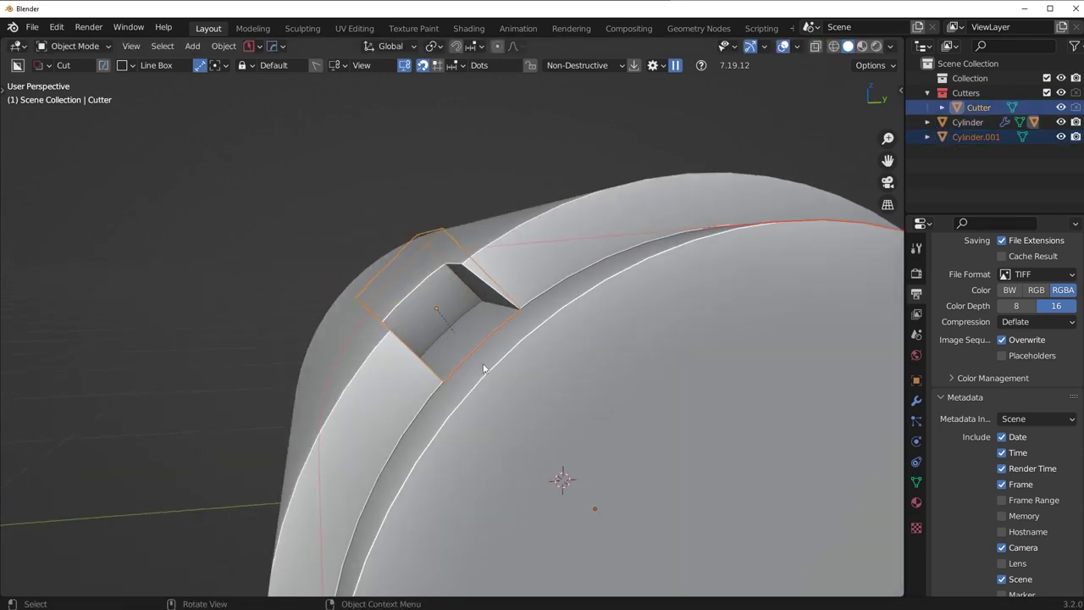
key("ctrl+KP_Subtract")
key("KP_3")
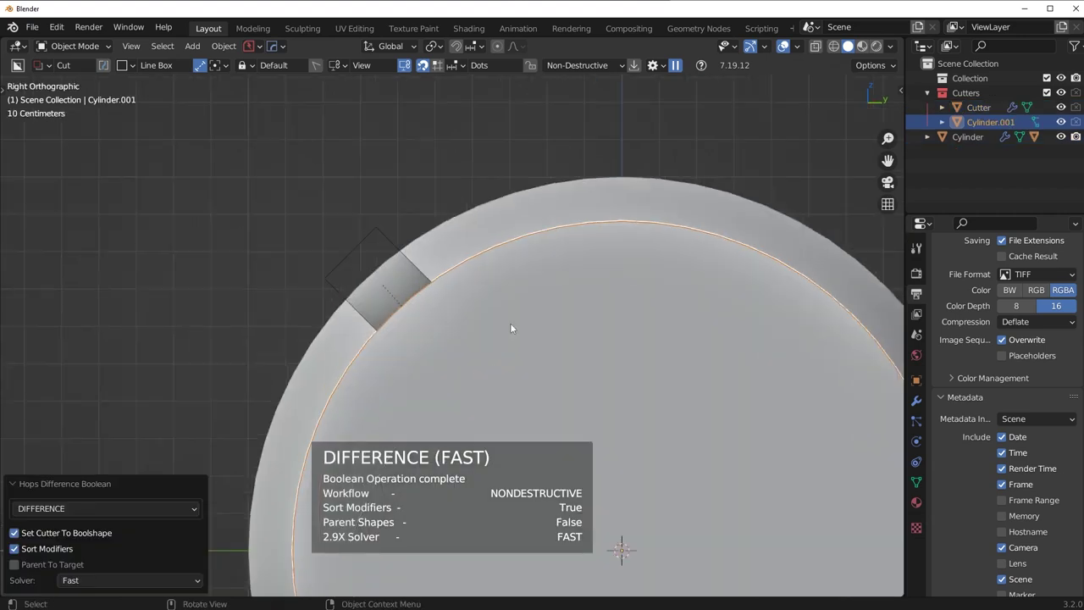
- Fine-tune the second cylinder's scale to align the notch floor with the bevel's inner circle, and hide the cutters
scroll(511, 328, "up", 2)
key("s")
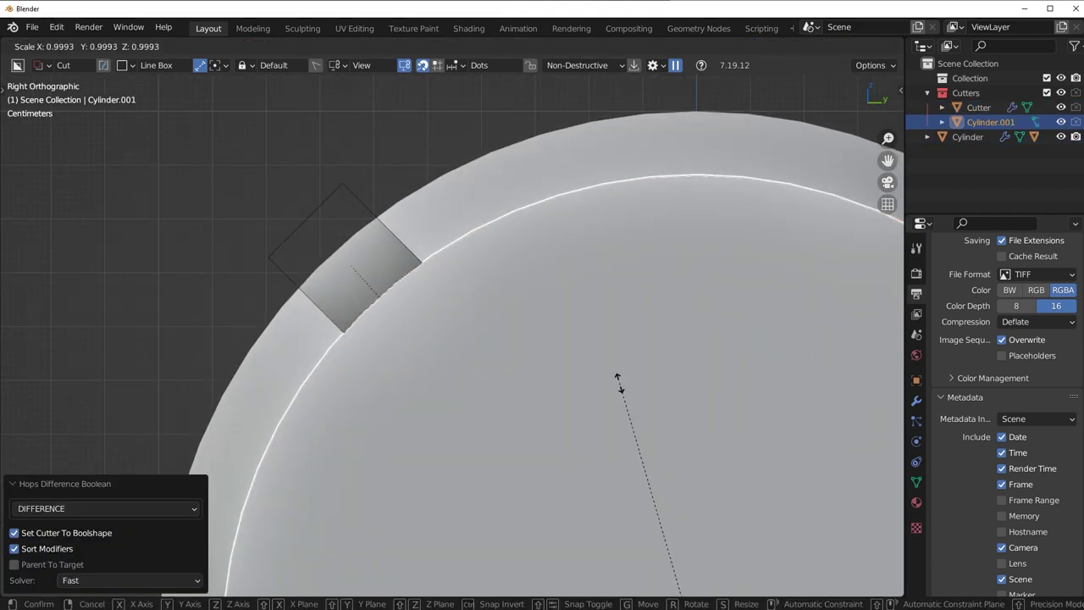
left_click(639, 378)
key("shift+2")
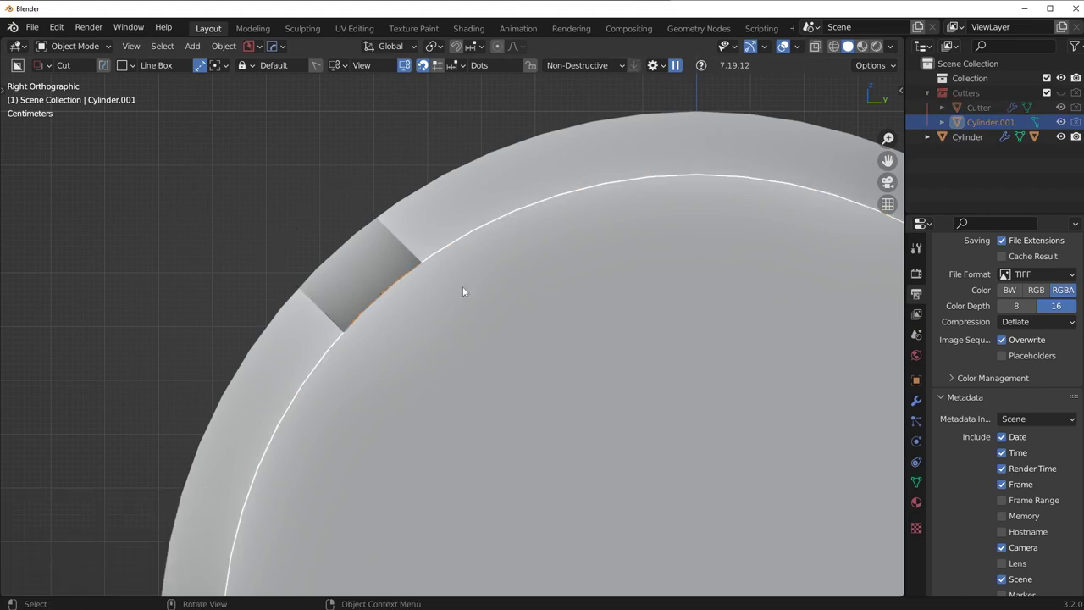
- Apply the bevelled cylinder's boolean with the Hard Ops Csharp operation
scroll(462, 240, "down", 1)
middle_click_drag(462, 240, 592, 365)
left_click(591, 365)
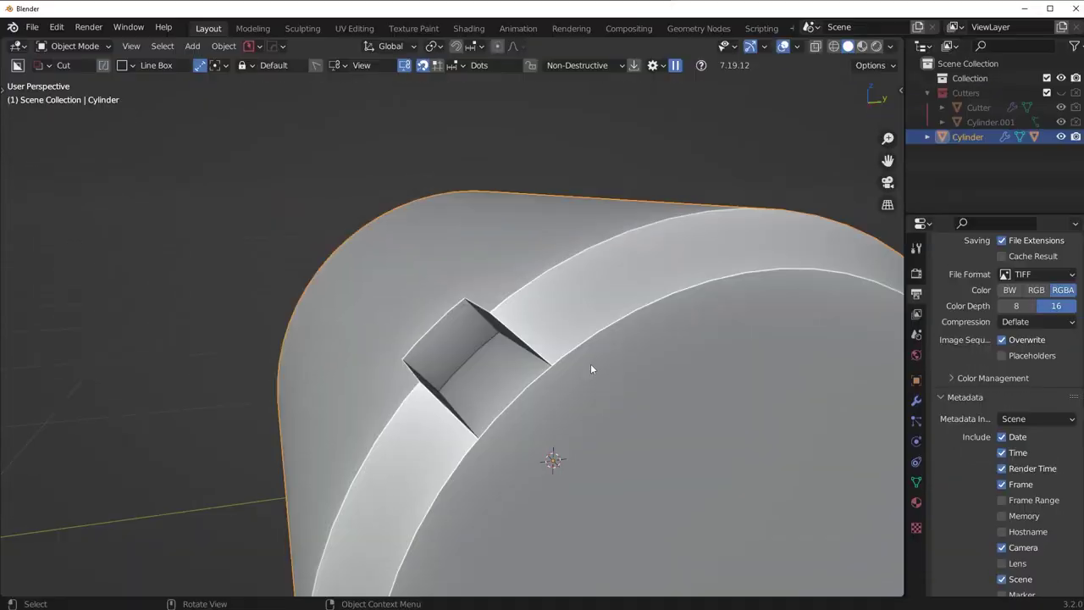
key("q")
left_click(631, 284)
- Merge stray vertices around the notch in Edit Mode with MACHIN3 Clean Up at a 0.0001 distance
key("Tab")
left_click(541, 370)
key("g")
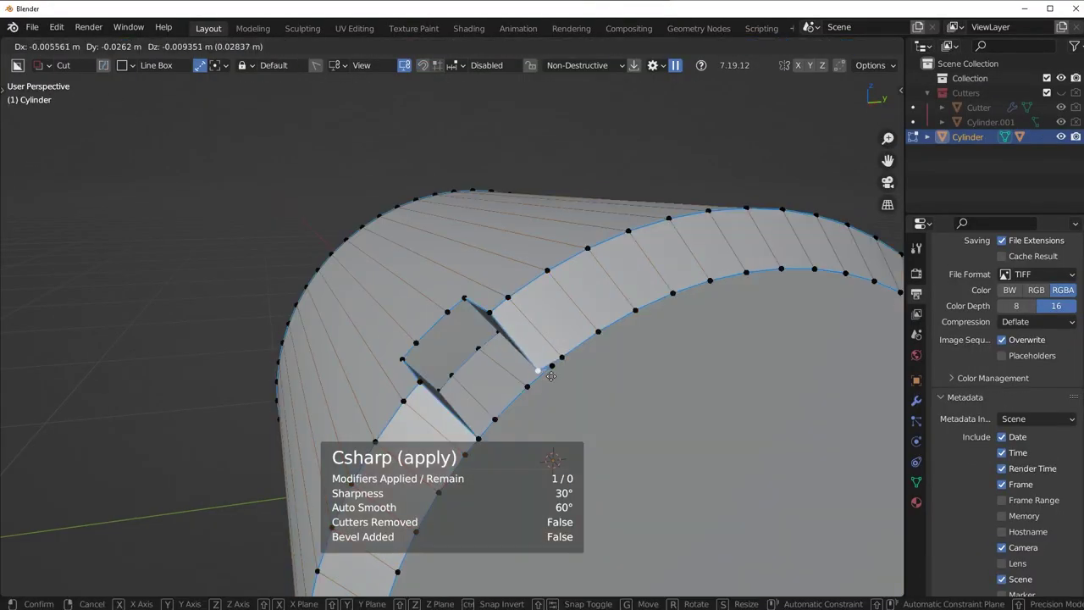
right_click(564, 372)
key("3")
middle_click_drag(601, 397, 559, 319, "shift")
scroll(559, 319, "up", 4)
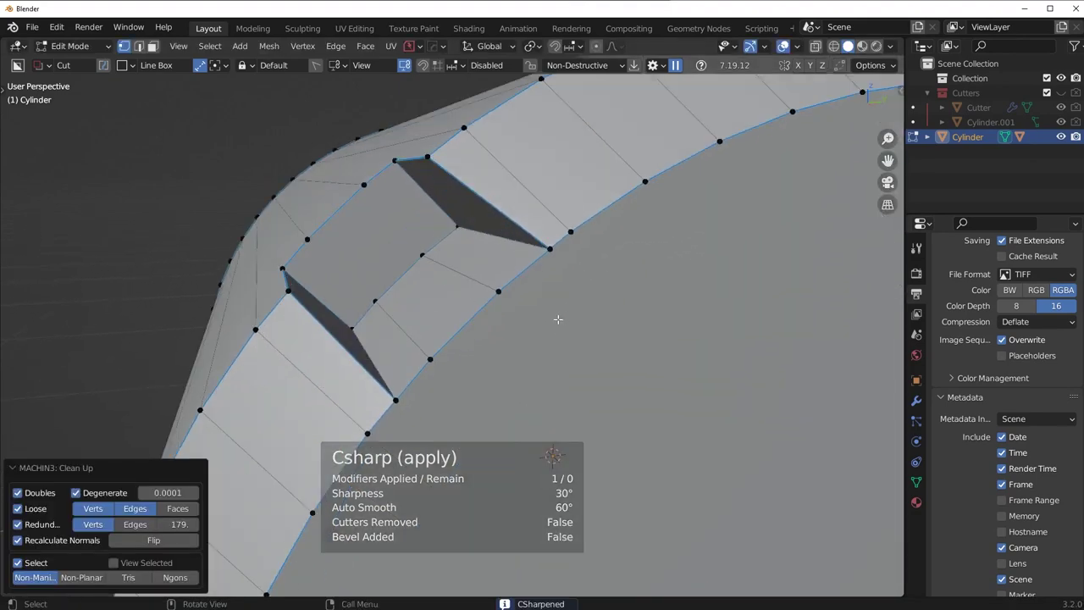
scroll(558, 319, "down", 4)
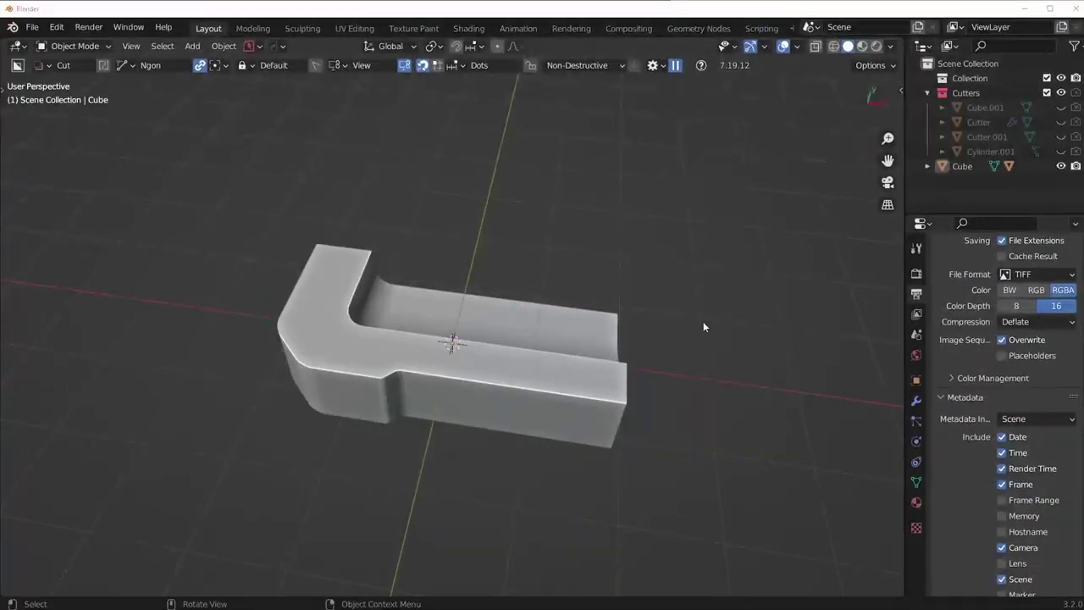
- Try to cut an L-shaped Ngon pocket with bevelled corners into the part's top face, following its outline
middle_click_drag(624, 306, 598, 312)
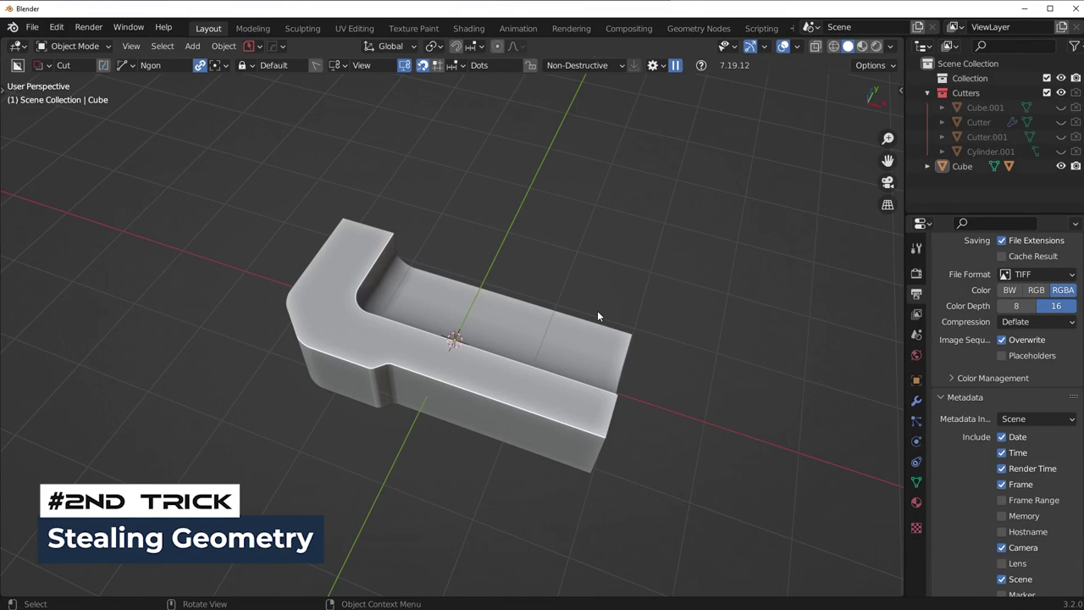
key("KP_7")
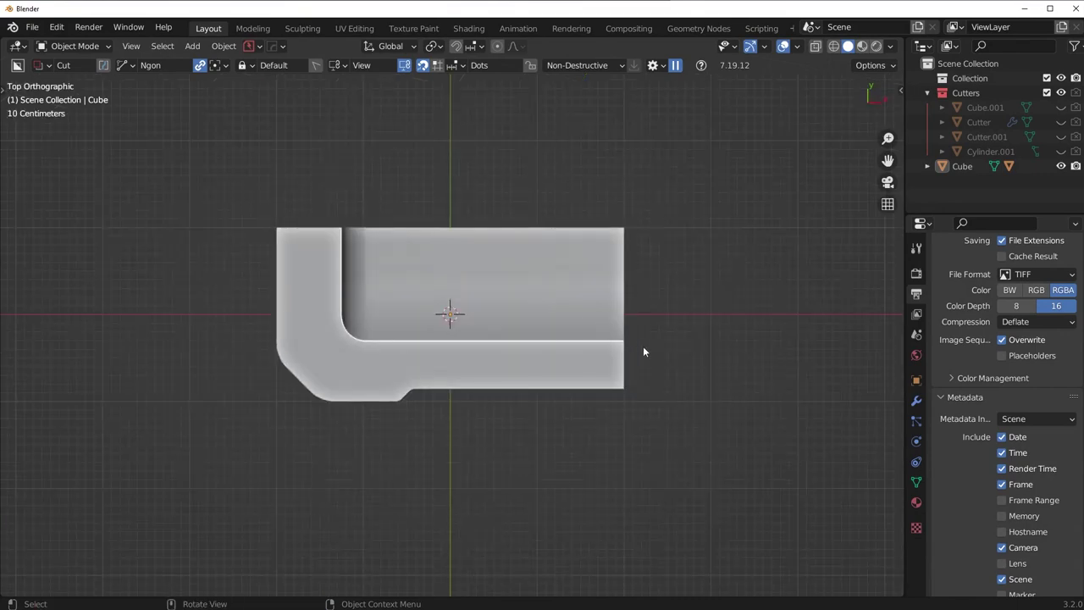
scroll(644, 352, "up", 4)
middle_click_drag(279, 332, 437, 421, "shift")
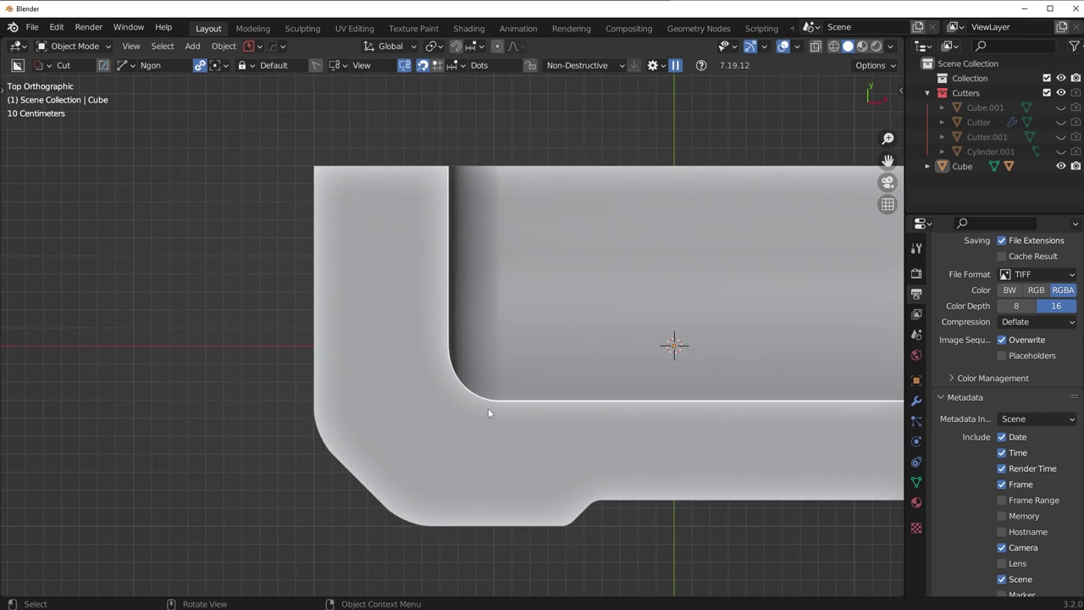
left_click(419, 401)
middle_click_drag(463, 387, 382, 315, "shift")
key("ctrl+d")
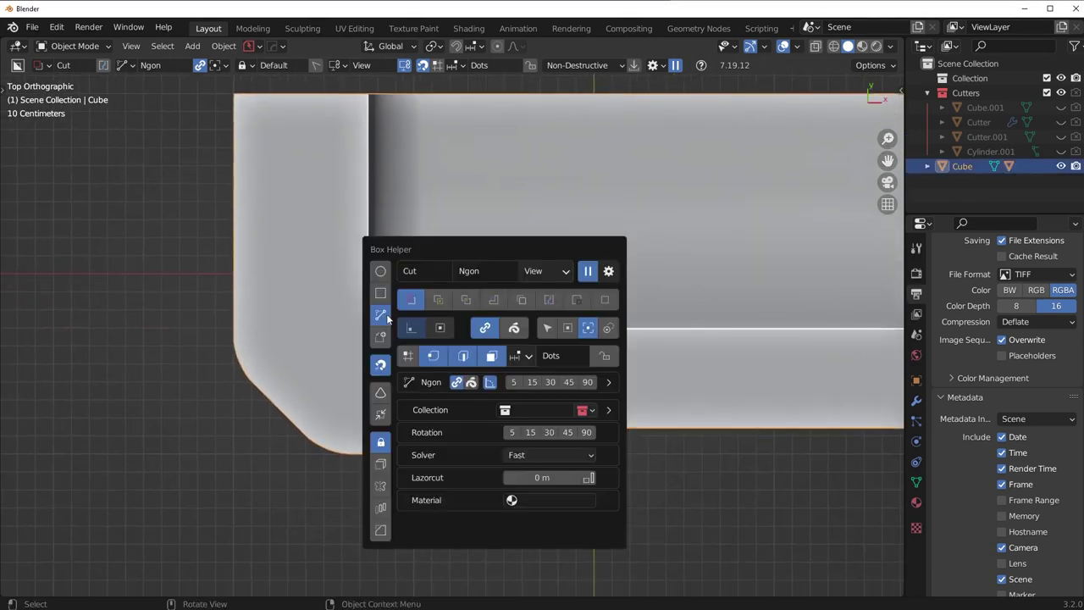
left_click(255, 346)
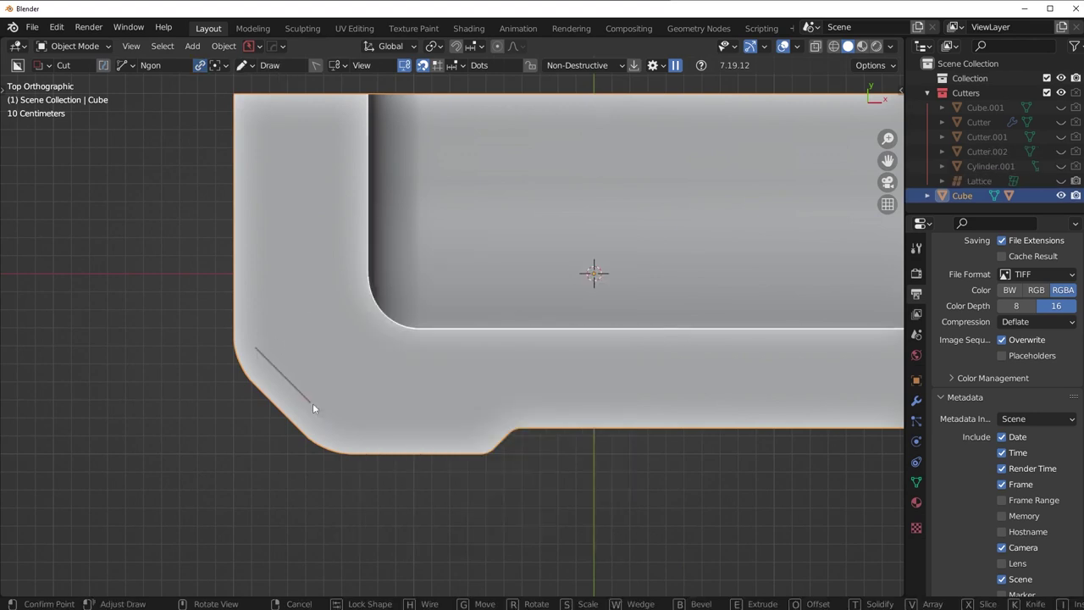
left_click(331, 419)
left_click(423, 422)
left_click(424, 348)
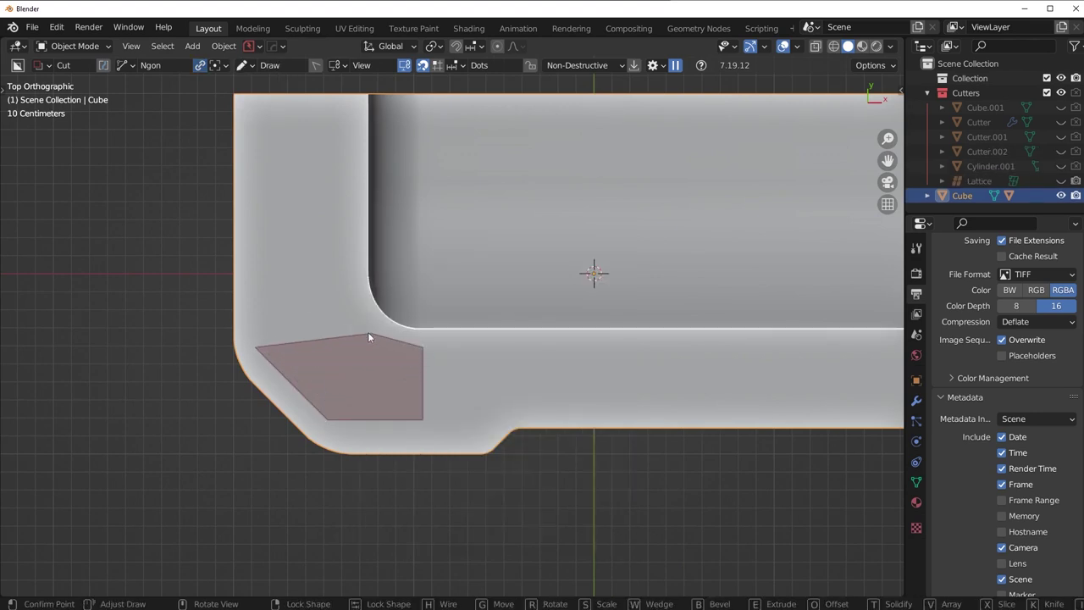
left_click(349, 345)
left_click(350, 122)
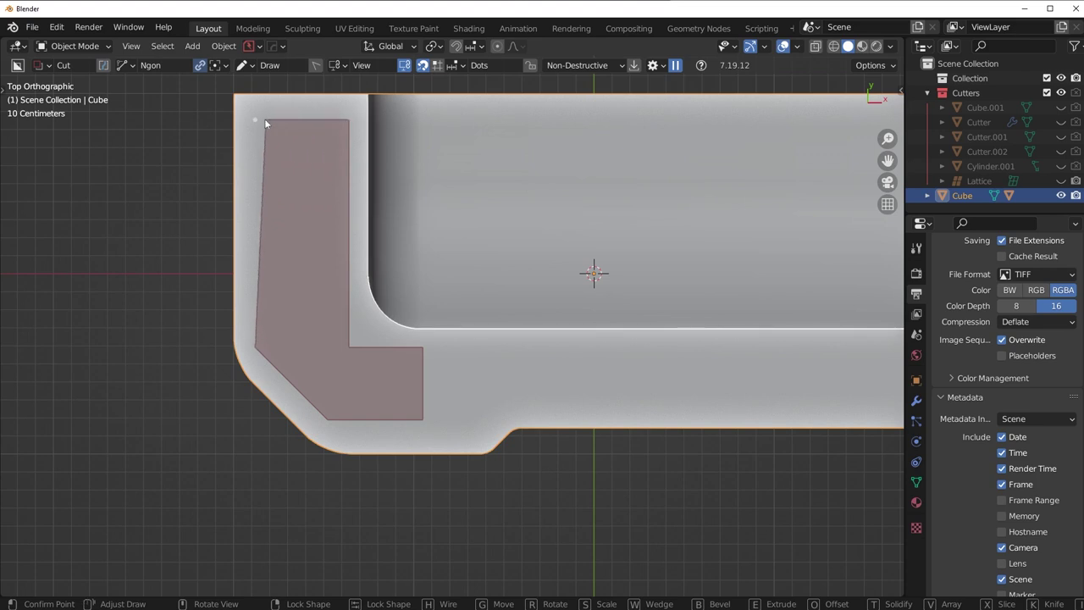
left_click(257, 117)
middle_click_drag(257, 117, 379, 275)
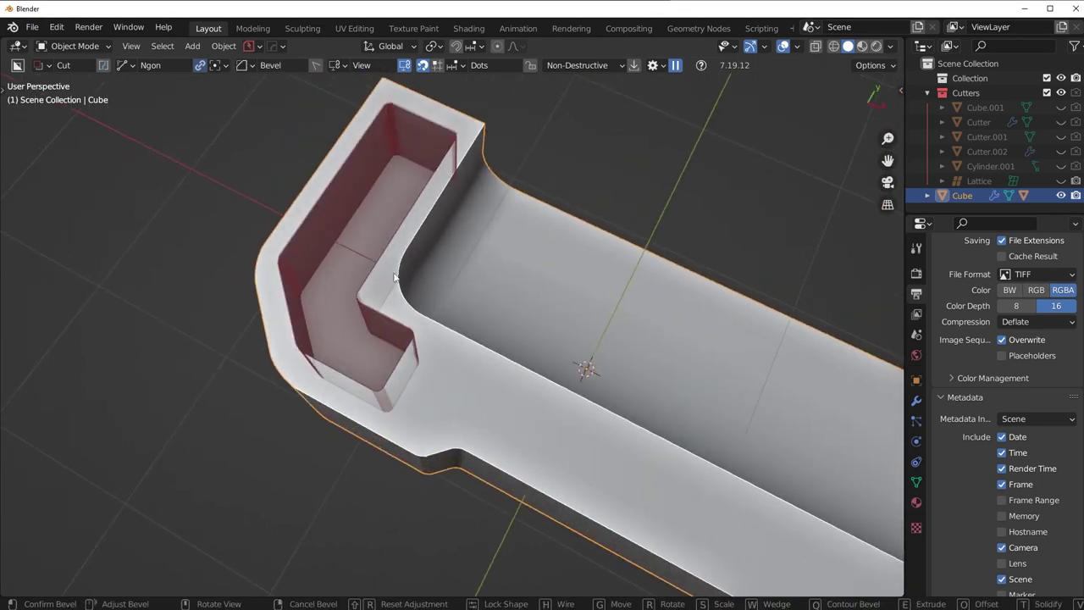
right_click(455, 267)
- Duplicate the part's L-shaped top face in place and separate it into its own object
key("KP_7")
key("Tab")
key("KP_Decimal")
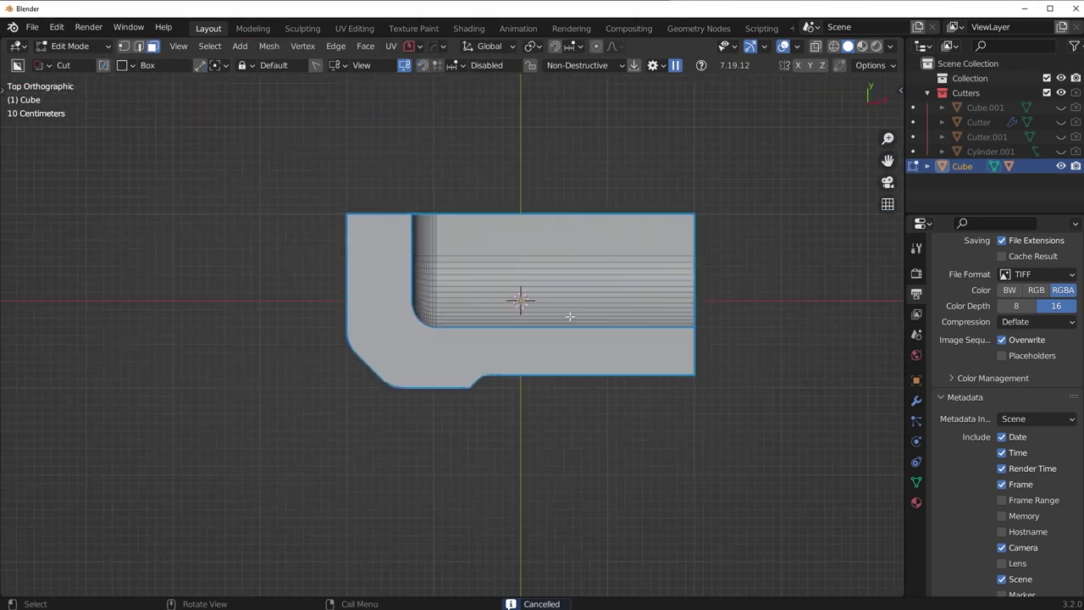
middle_click_drag(441, 347, 619, 422)
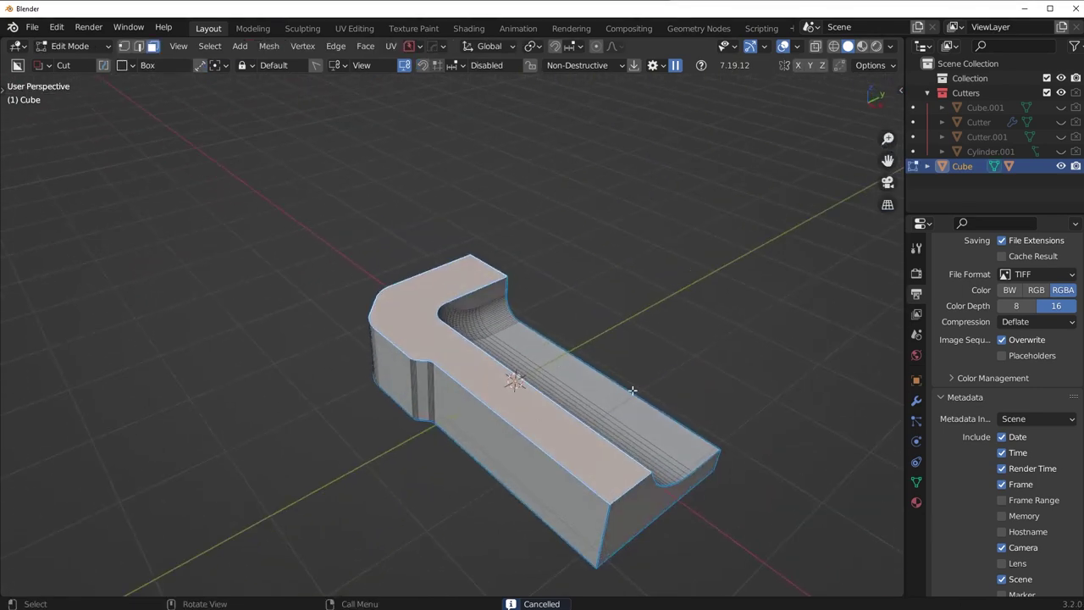
key("shift+d")
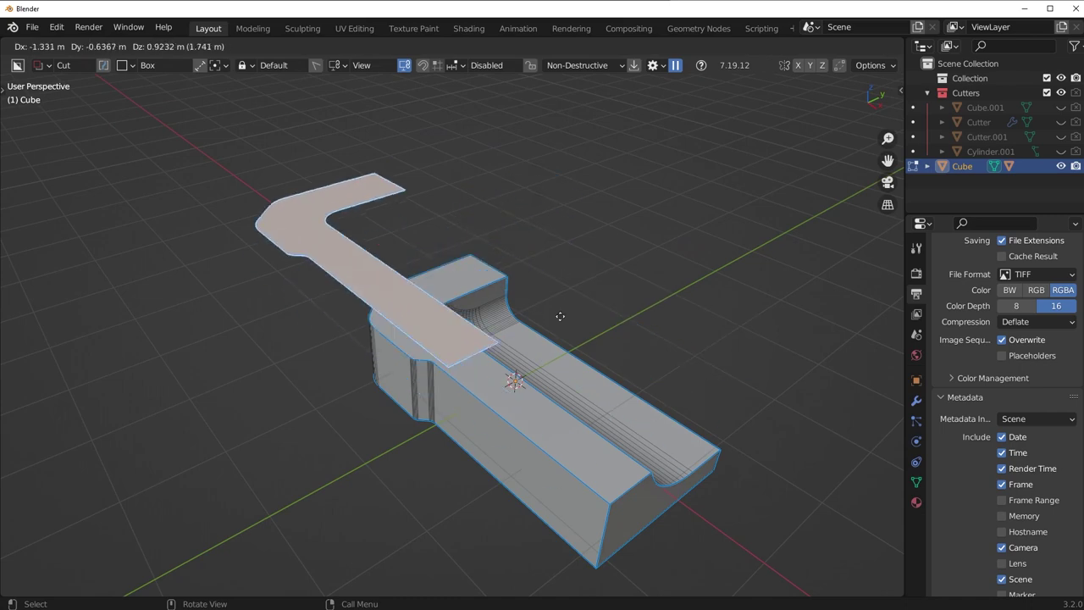
right_click(617, 343)
key("p")
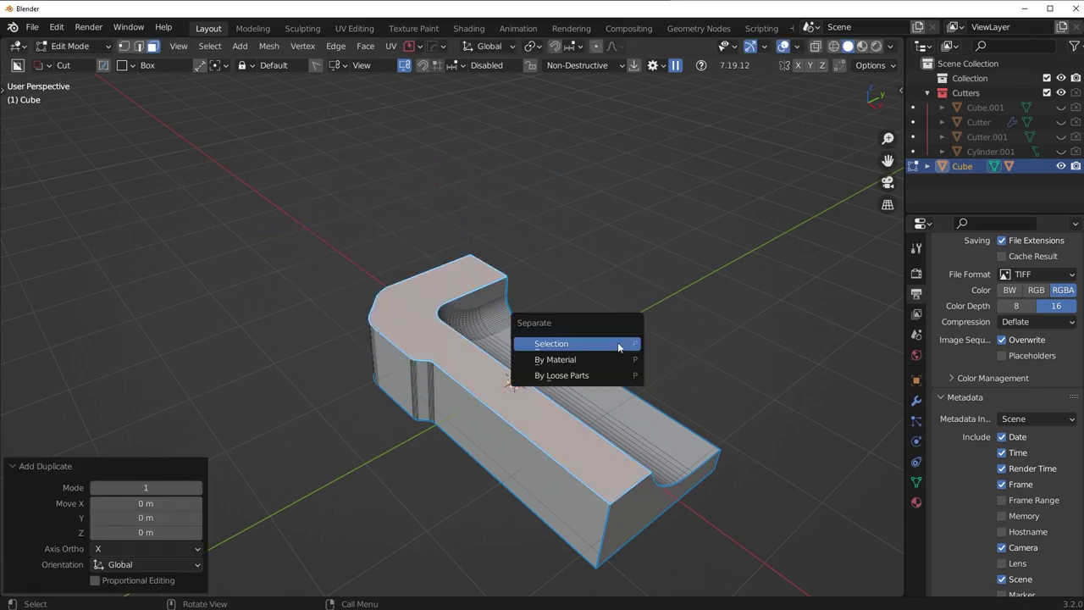
left_click(619, 345)
key("Tab")
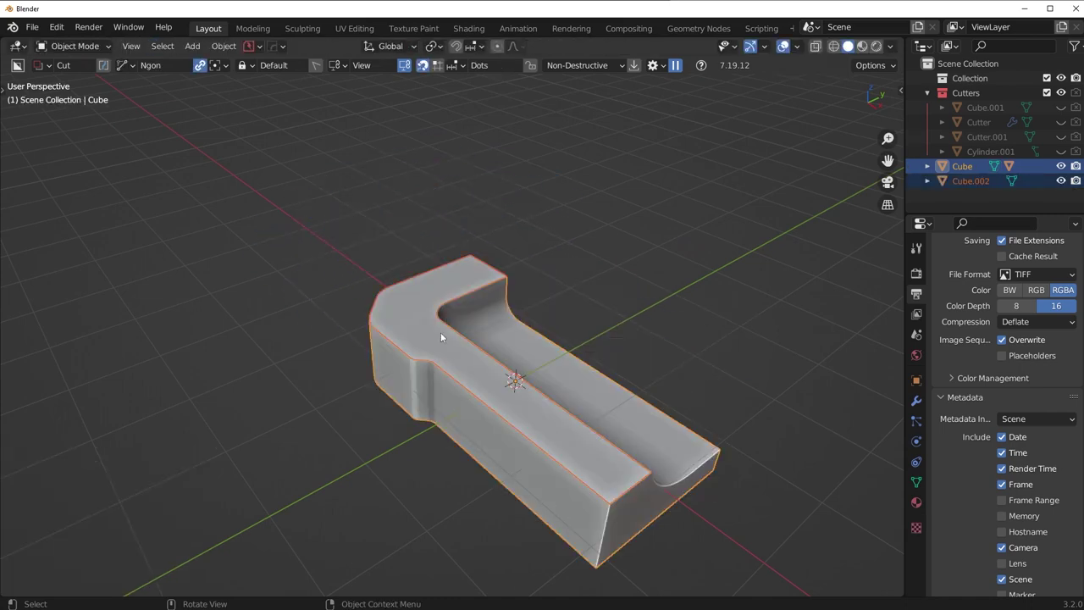
key("g")
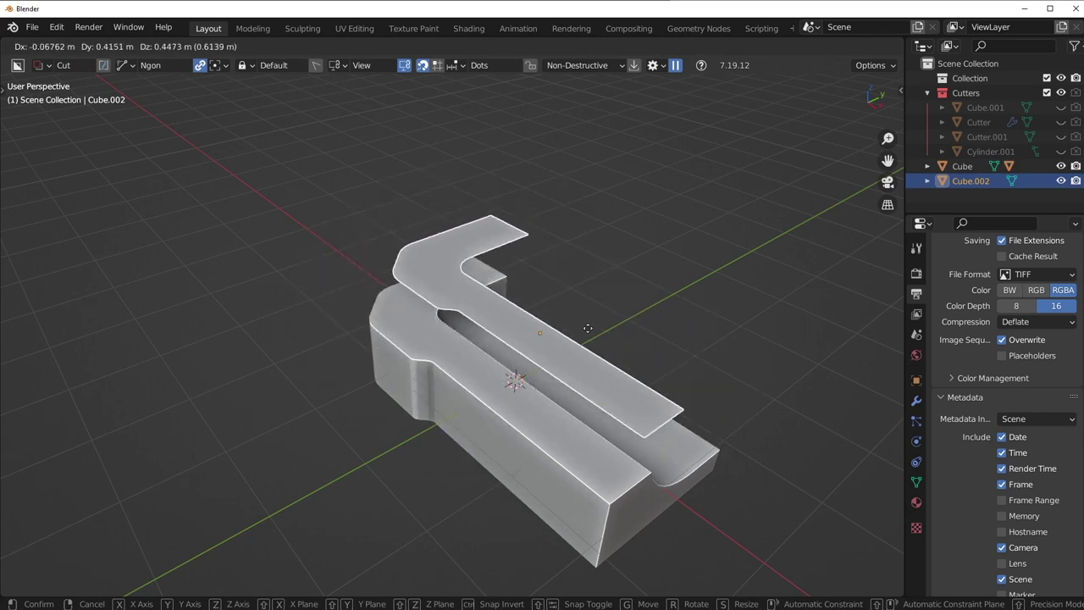
right_click(588, 327)
- Trim the separated face with two angled Ngon cuts, removing its long arm and the end of its short arm
key("KP_7")
key("d")
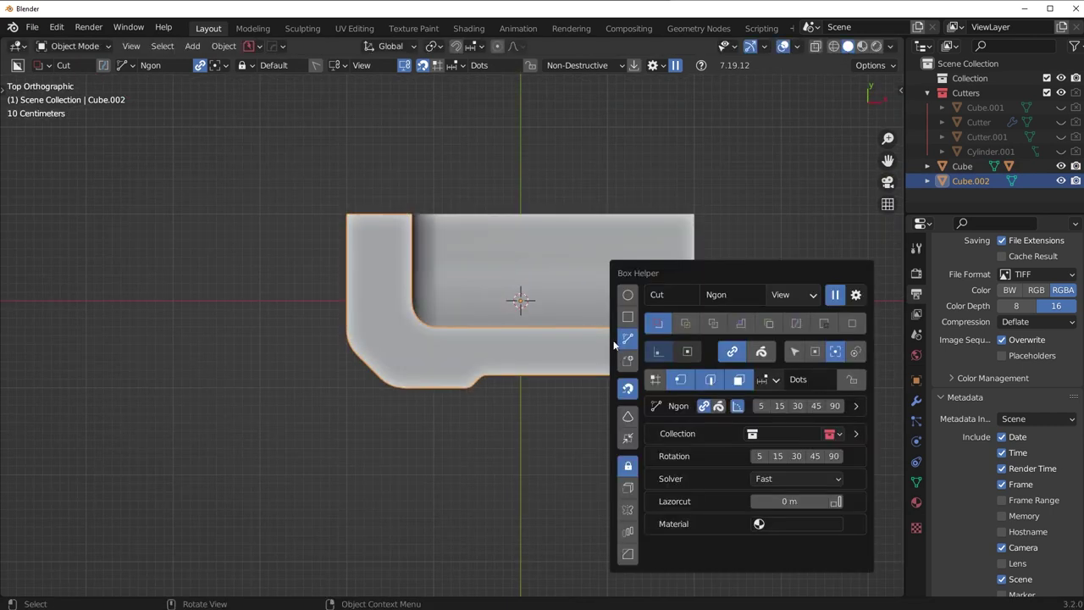
left_click_drag(485, 306, 413, 439)
left_click(765, 435)
left_click(762, 265)
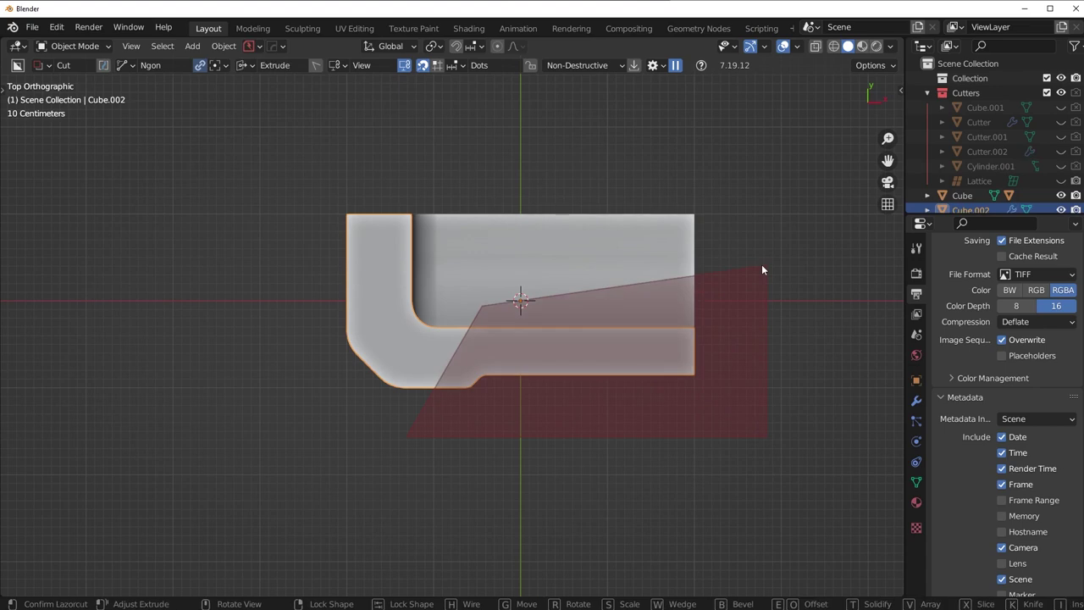
key("space")
left_click(318, 236)
left_click(476, 277)
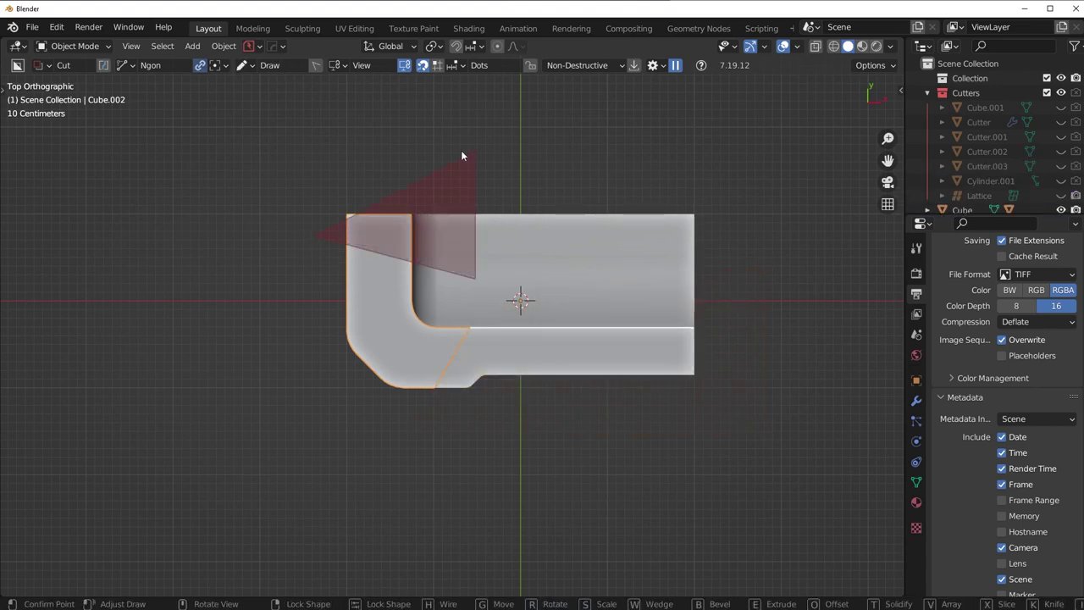
key("space")
- Apply both Boolean modifiers on the separated face
middle_click_drag(478, 350, 436, 328)
key("Tab")
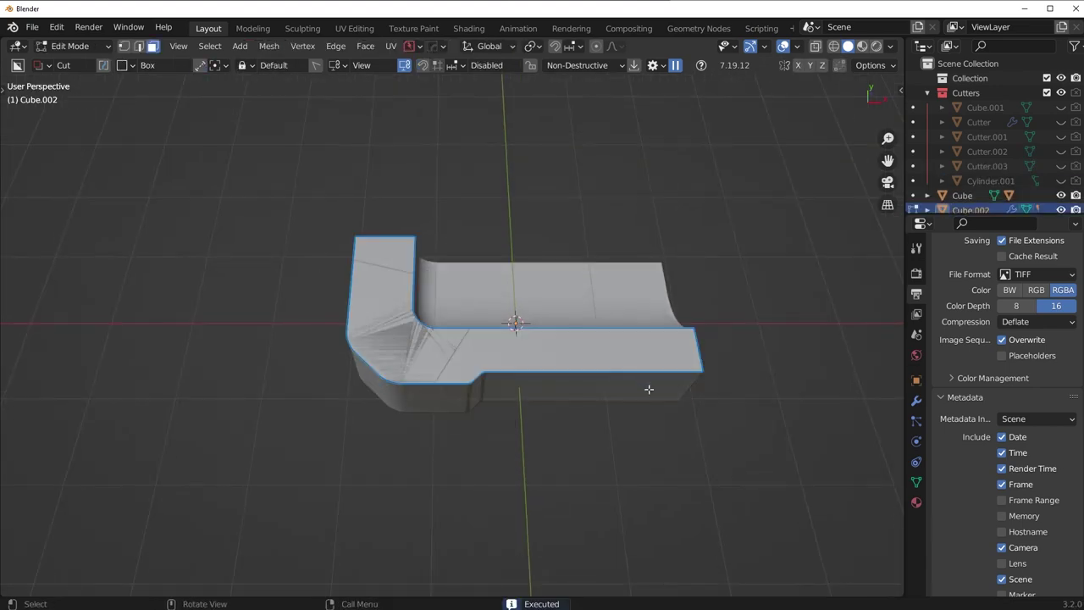
key("Tab")
left_click(917, 401)
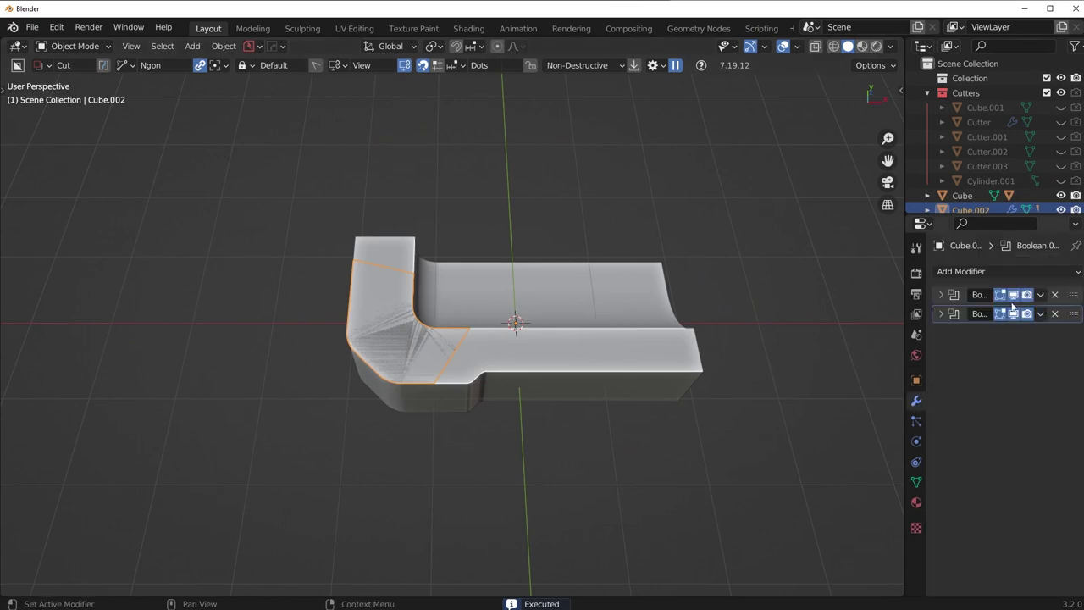
left_click(1040, 294)
left_click(982, 311)
left_click(1041, 296)
left_click(974, 313)
- Inset the trimmed face by about 0.08 m and delete the surrounding border faces
key("Tab")
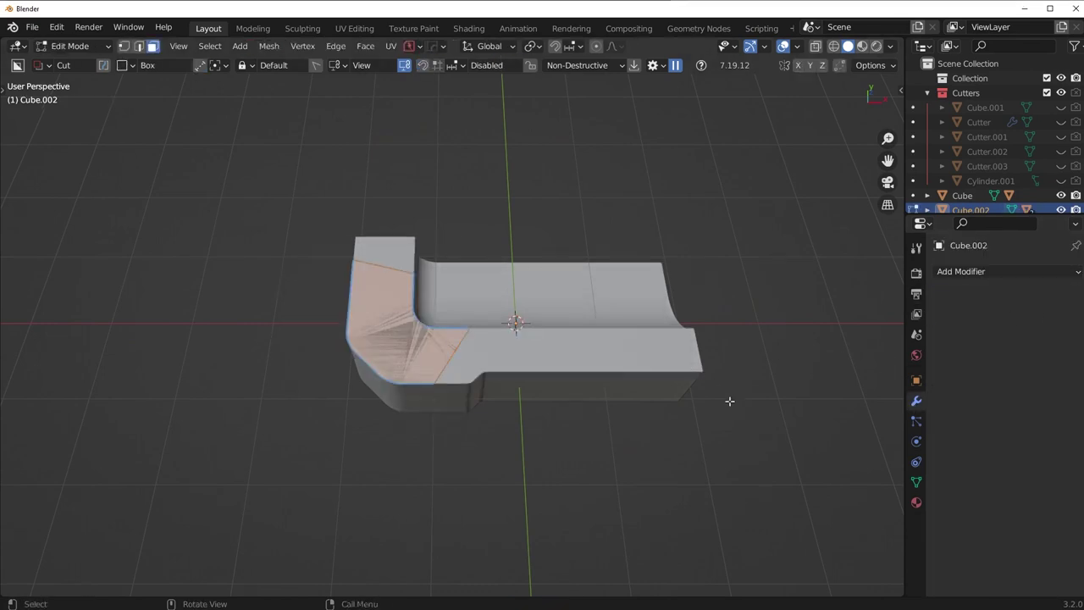
key("i")
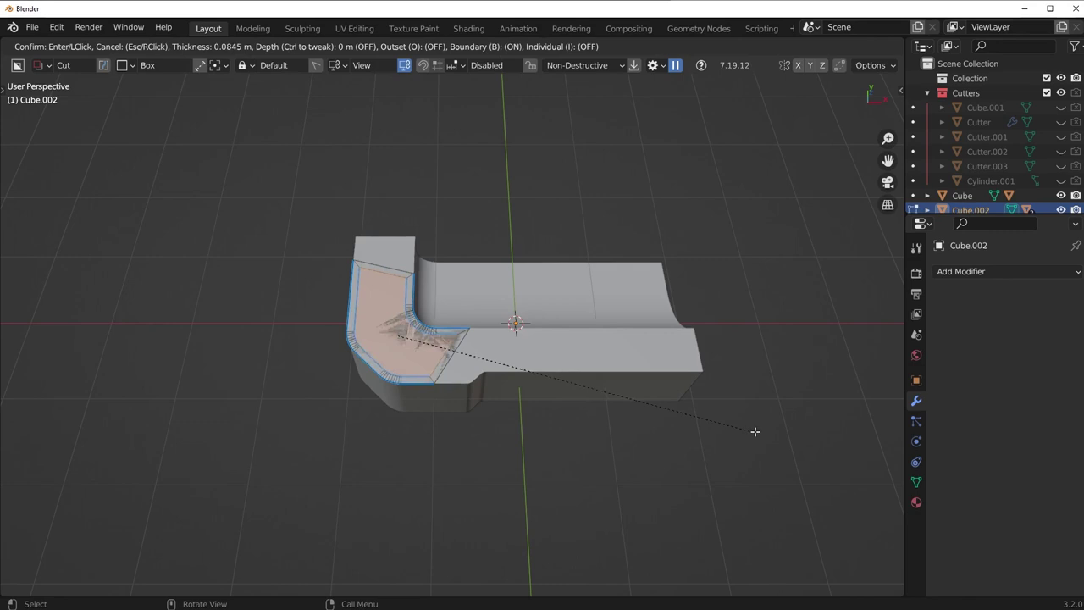
left_click(748, 432)
key("ctrl+i")
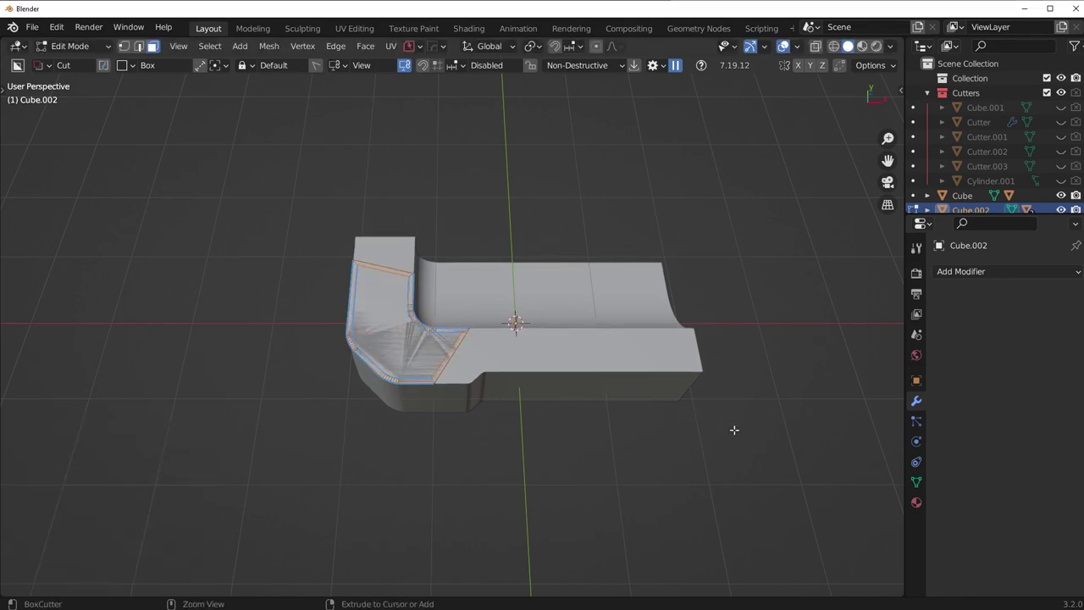
key("x")
left_click(717, 458)
scroll(625, 441, "up", 4)
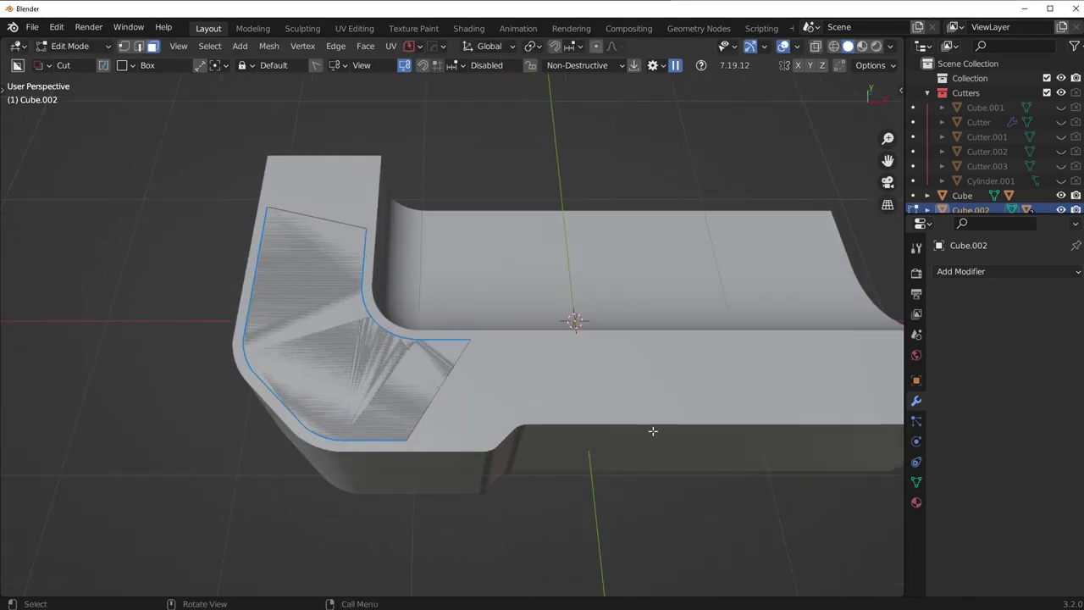
- Move the inset face slightly upward along global Z and extrude it into a thin solid cutter
key("a")
middle_click_drag(653, 431, 638, 414)
scroll(637, 414, "down", 3)
key("g")
key("z")
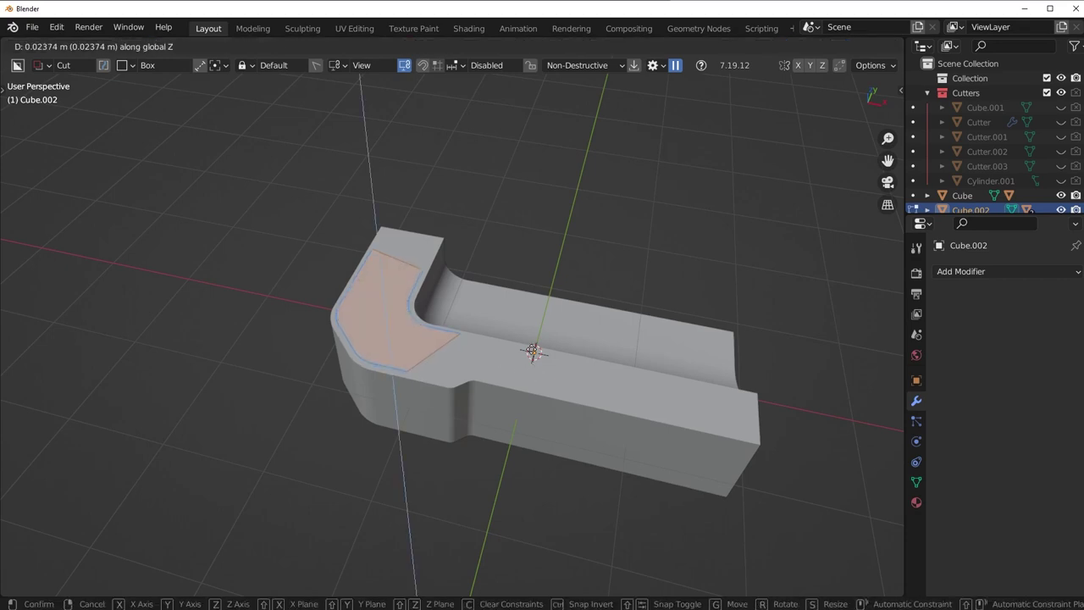
left_click(531, 341)
key("e")
left_click(541, 344)
key("a")
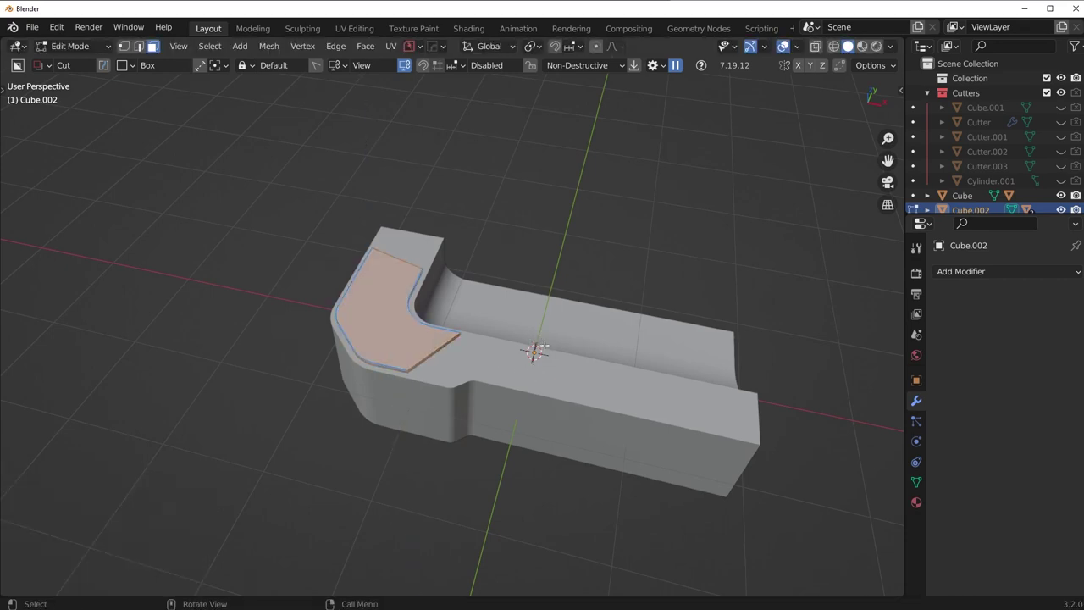
key("Tab")
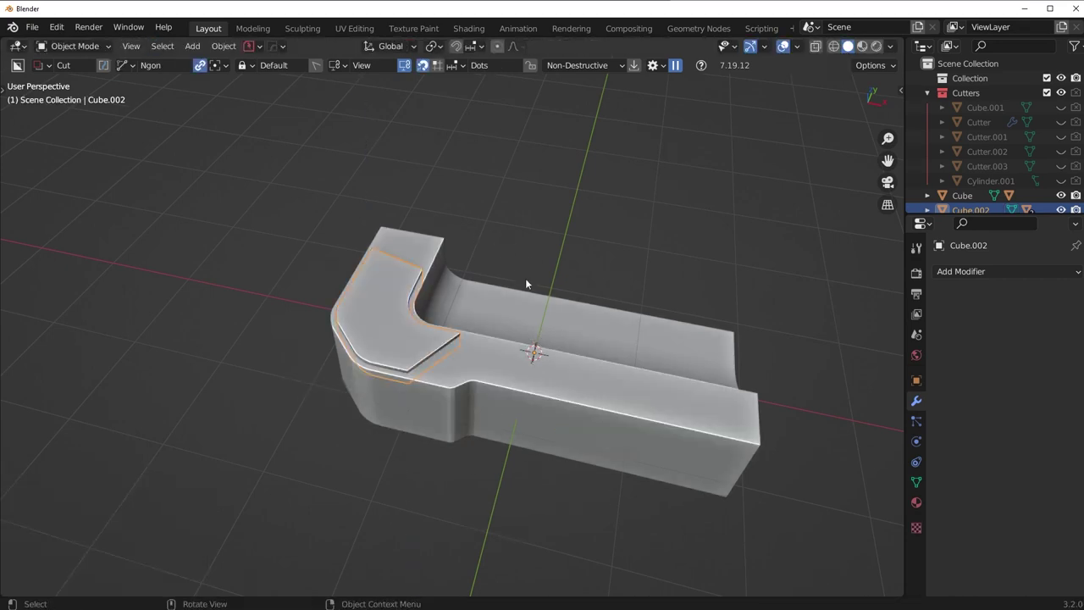
- Subtract the thin cutter from the part with a non-destructive Boolean Difference to recess its top corner
middle_click_drag(525, 284, 464, 366)
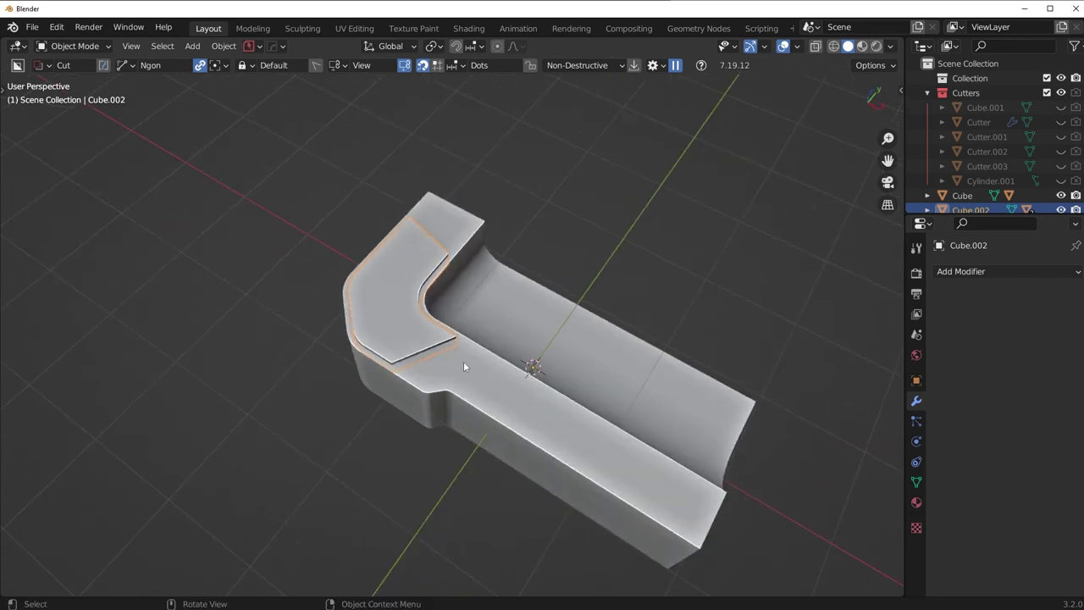
middle_click_drag(574, 354, 497, 391)
left_click(497, 388, "shift")
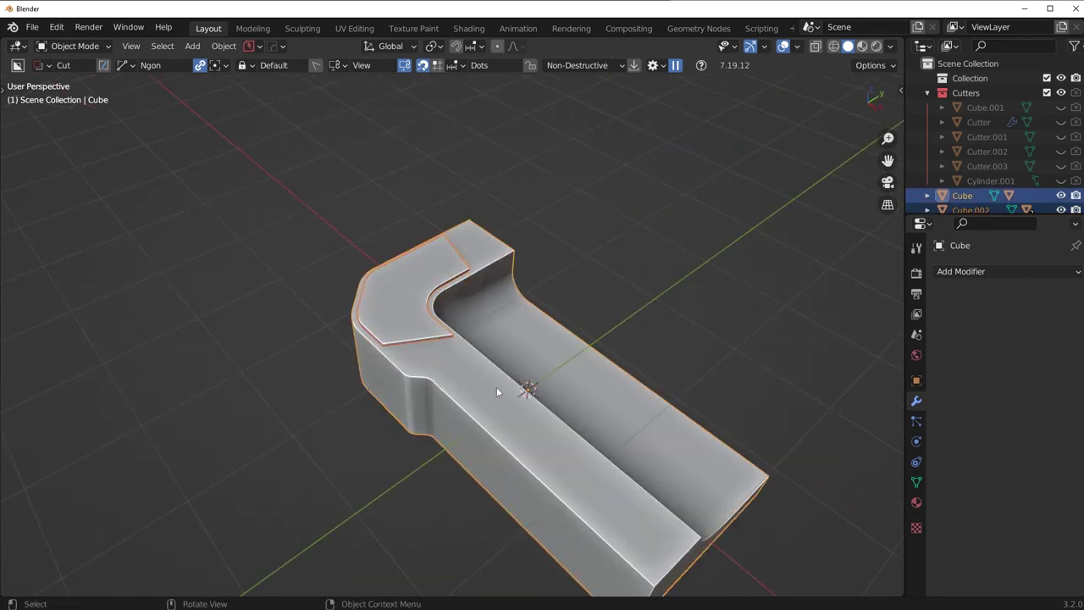
key("ctrl+KP_Subtract")
key("KP_7")
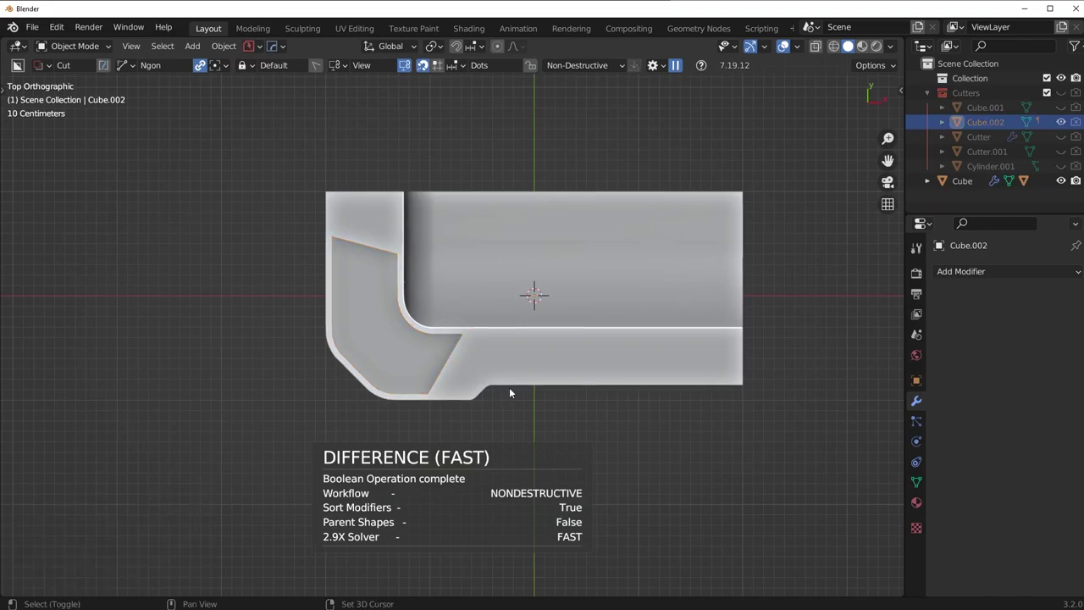
middle_click_drag(509, 387, 477, 310)
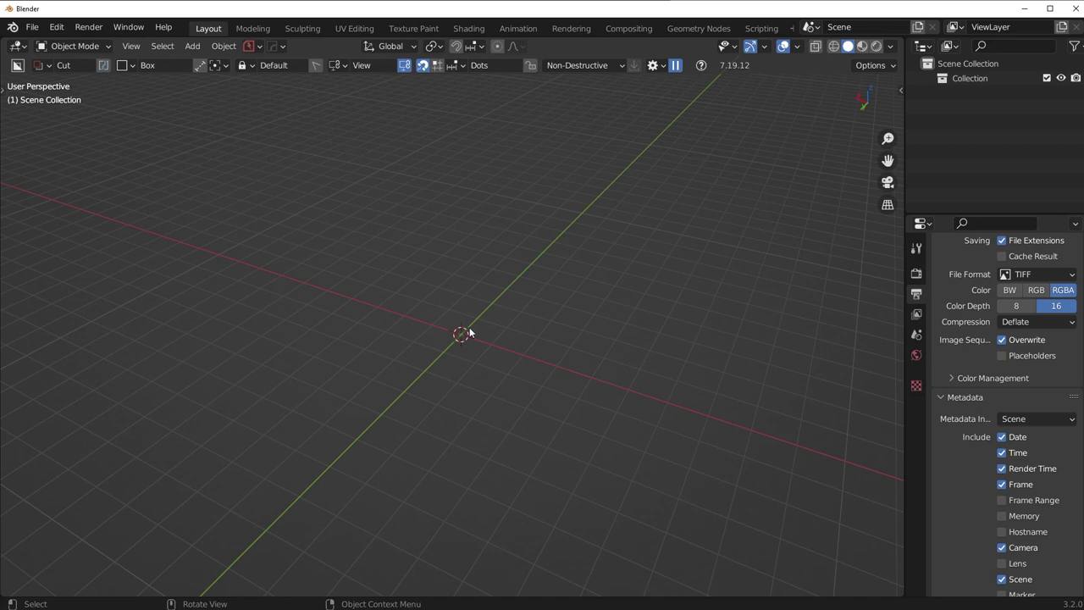
- Look up the MESHmachine add-on in the preferences and examine its Experimental setting
left_click(61, 28)
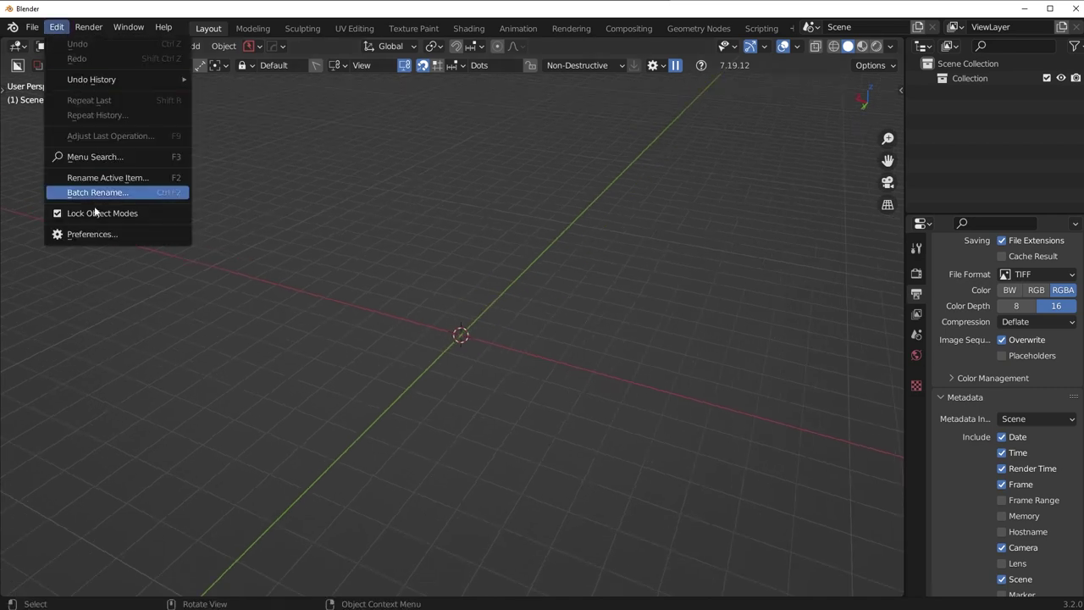
left_click(91, 234)
left_click(59, 175)
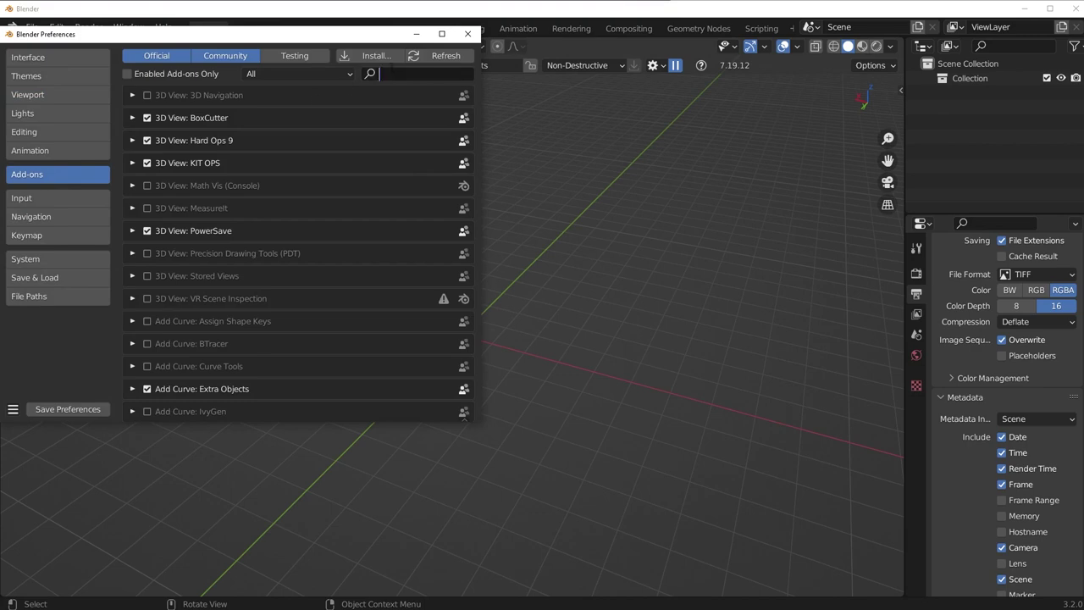
type("meshm")
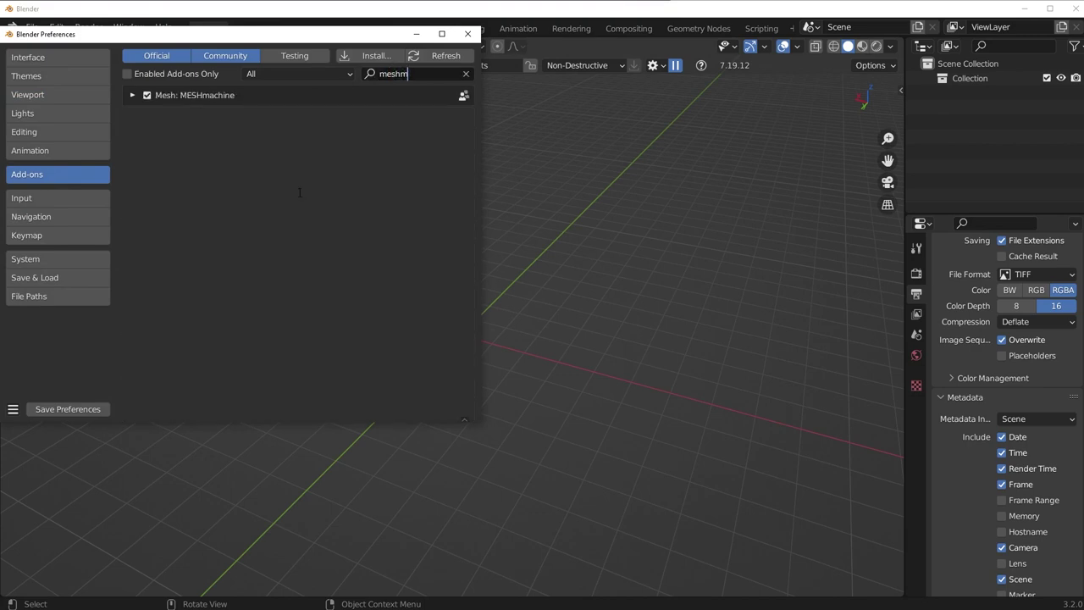
left_click(132, 94)
scroll(210, 250, "down", 5)
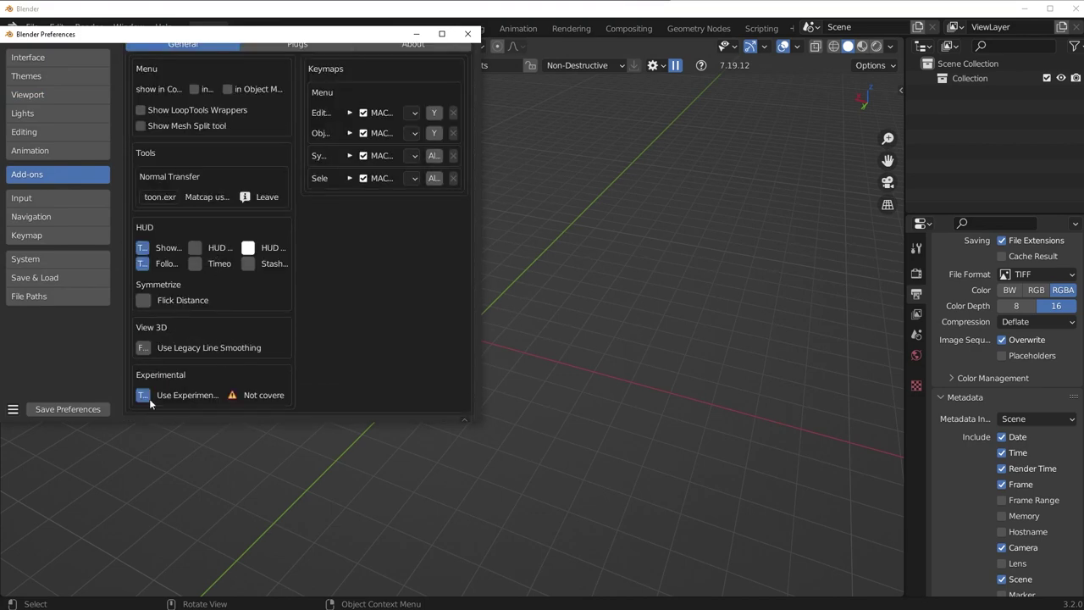
left_click_drag(483, 423, 603, 473)
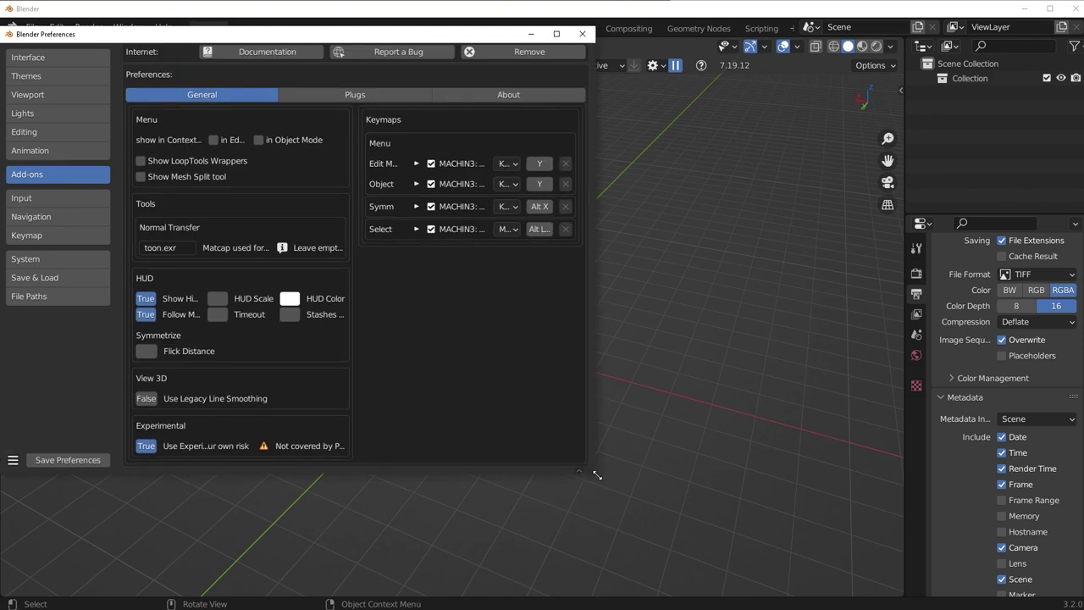
left_click(593, 31)
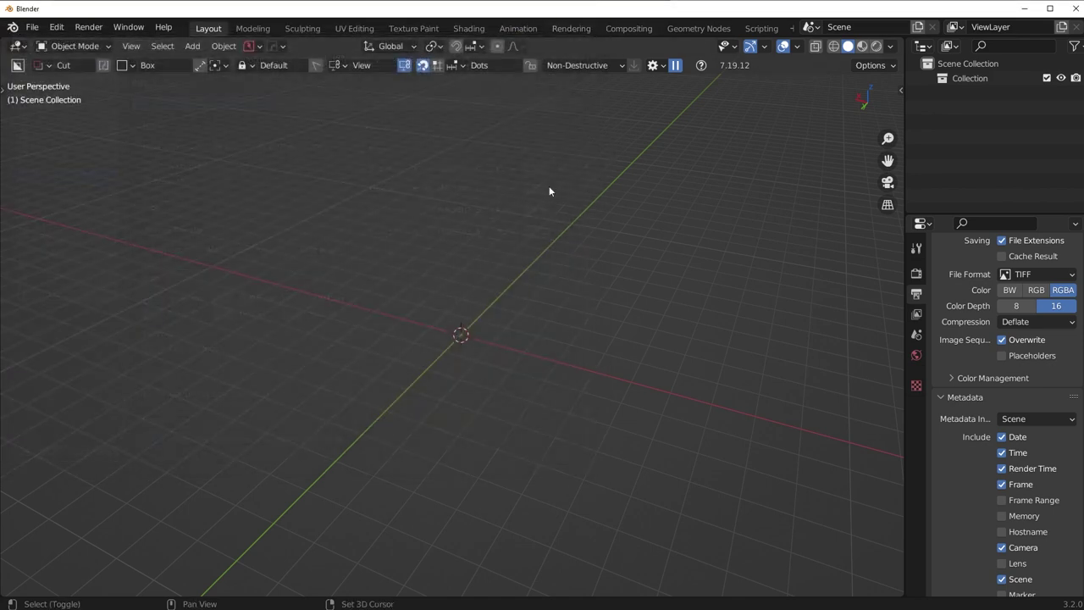
- Add a MACHIN3 Quadsphere at the world origin
key("shift+a")
mouse_move(550, 188)
left_click(632, 188)
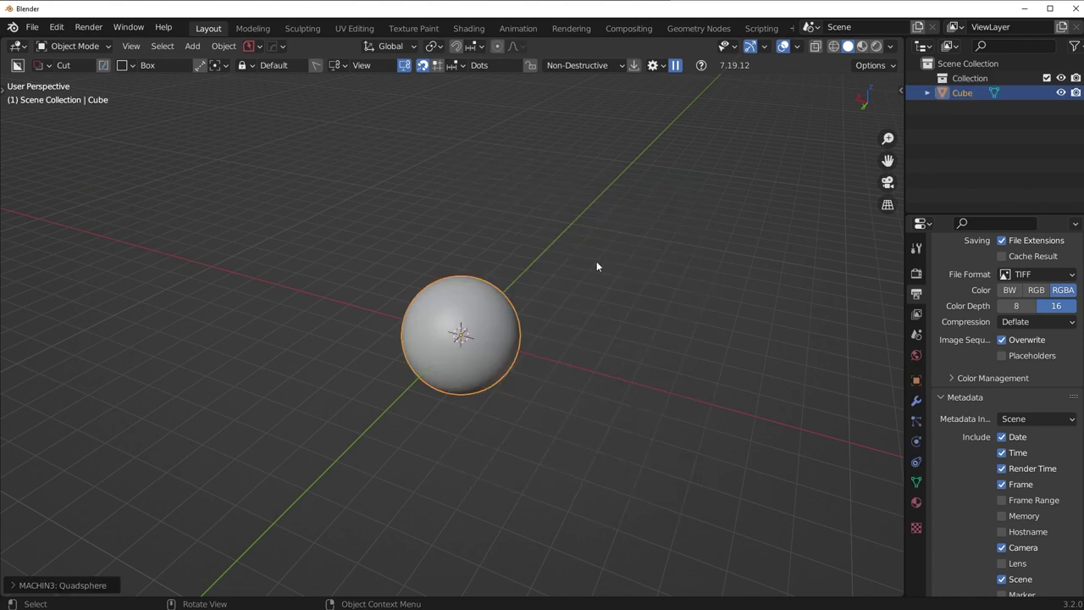
- Cut a 64-sided circular pocket into the sphere's upper side, extruding the cutter inward and offsetting it past the surface
key("d")
left_click(576, 247)
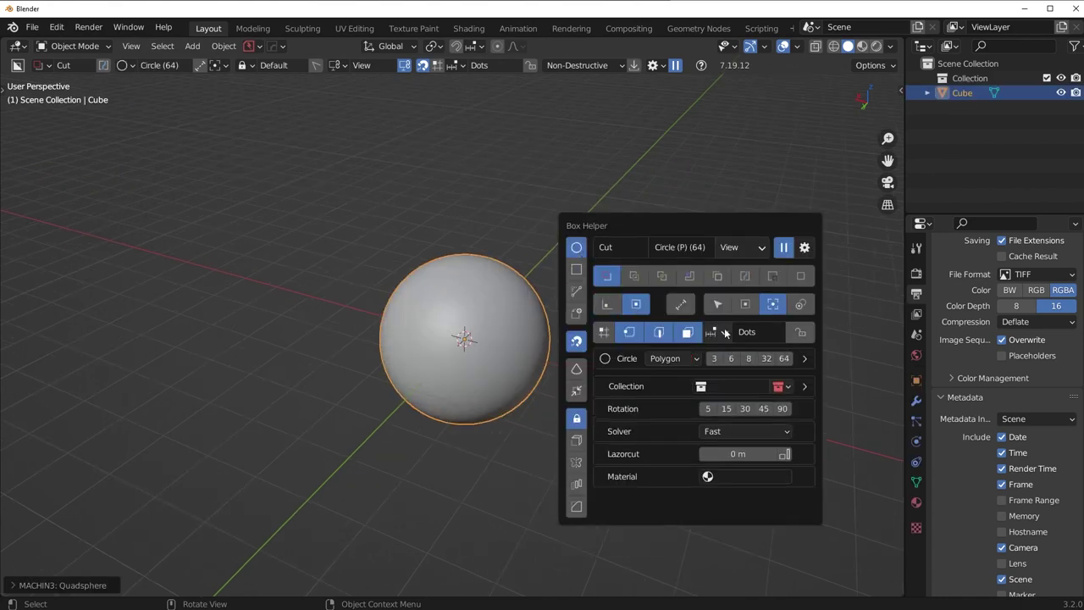
left_click_drag(467, 340, 502, 362)
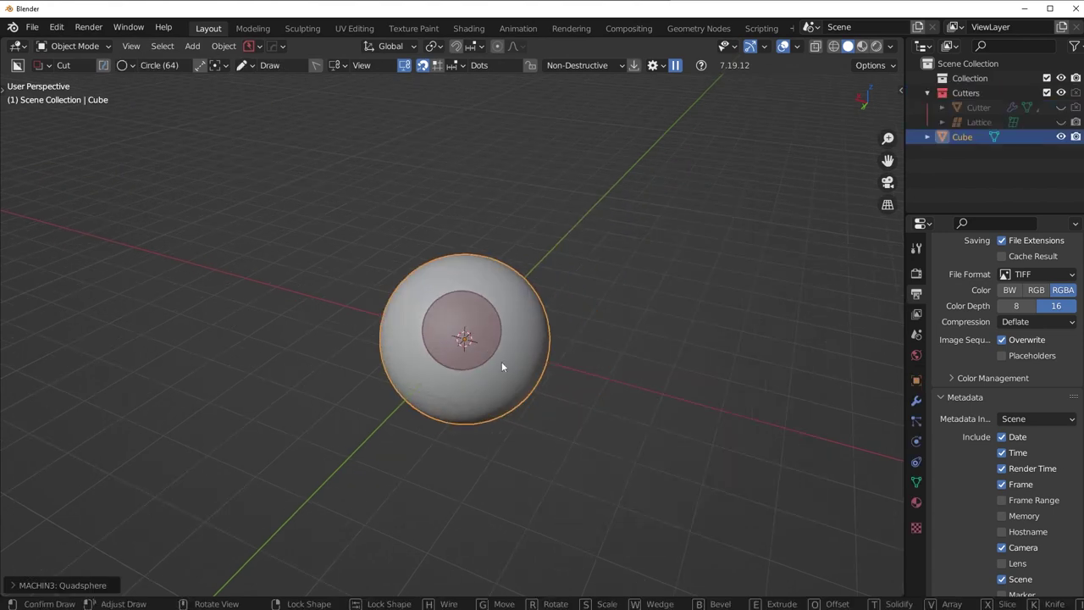
middle_click_drag(441, 346, 337, 302)
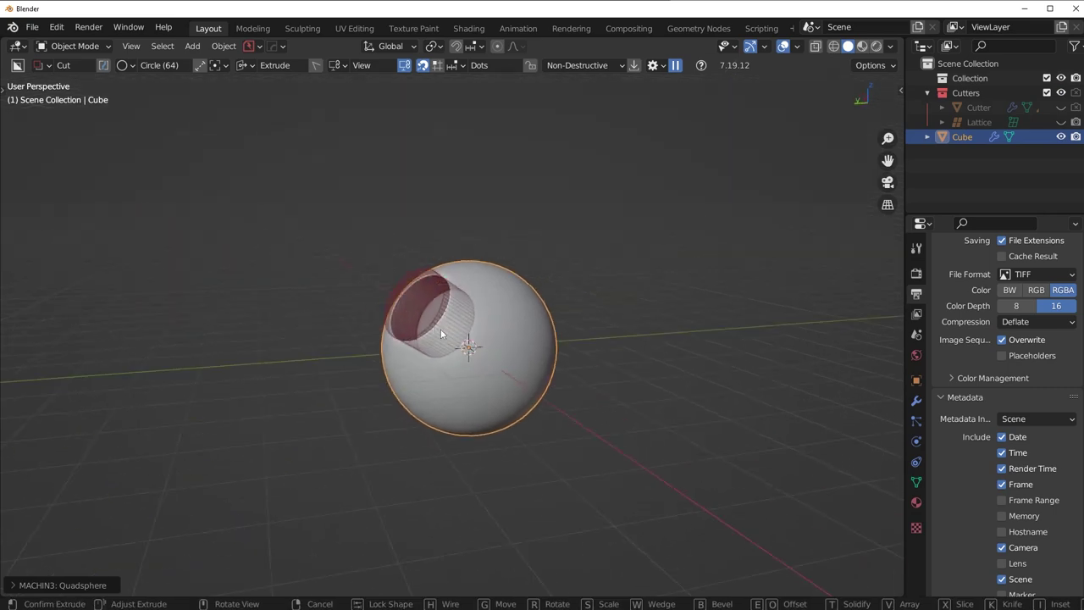
key("o")
key("Tab")
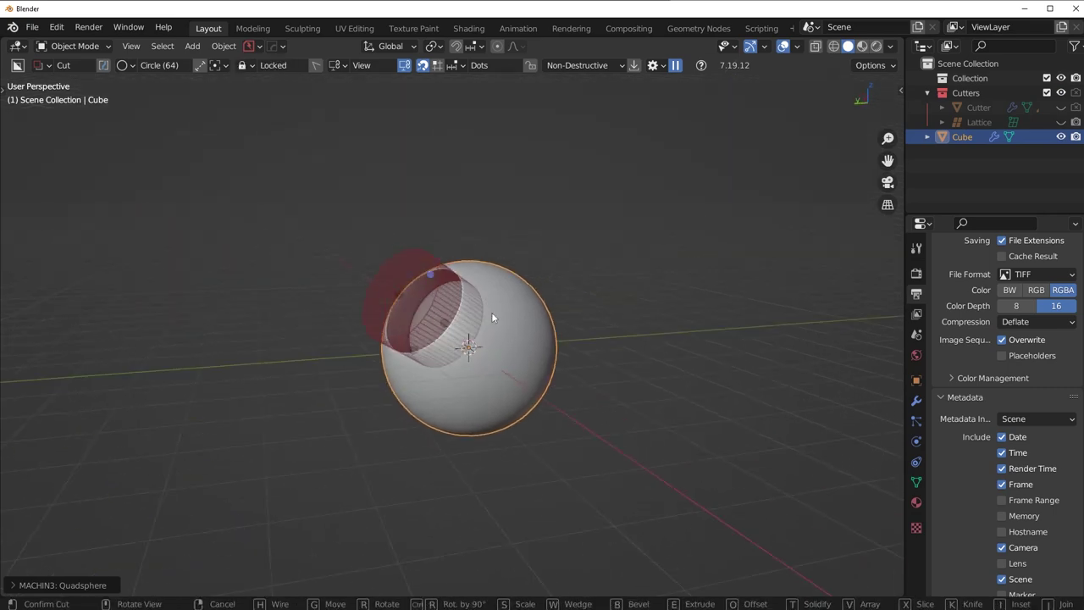
left_click(491, 318)
- Apply the sphere's pocket cut with Hard Ops Sharpen and switch the sphere to Edit Mode
scroll(540, 324, "up", 3)
key("q")
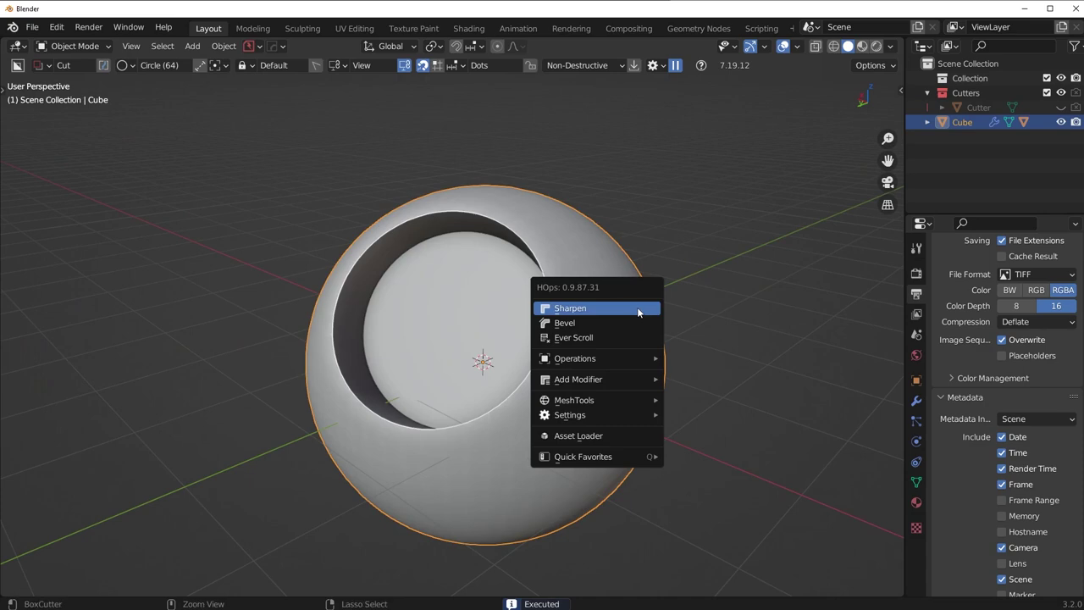
left_click(638, 313)
key("Tab")
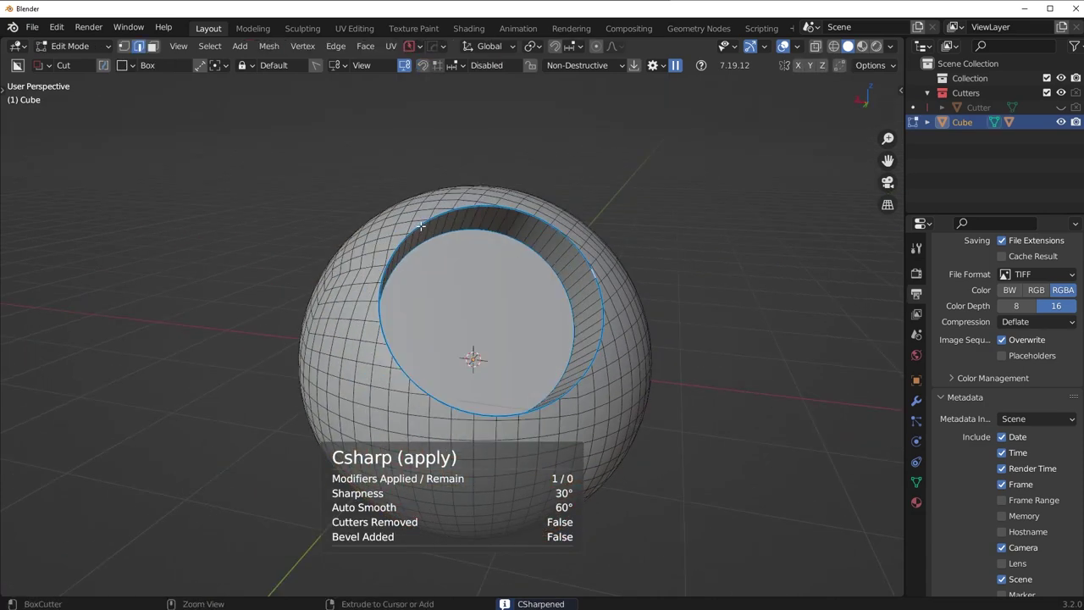
- Select the edge loop around the pocket's outer rim and try bevelling it directly
left_click(414, 248, "ctrl")
middle_click_drag(384, 330, 443, 395)
scroll(488, 345, "up", 3)
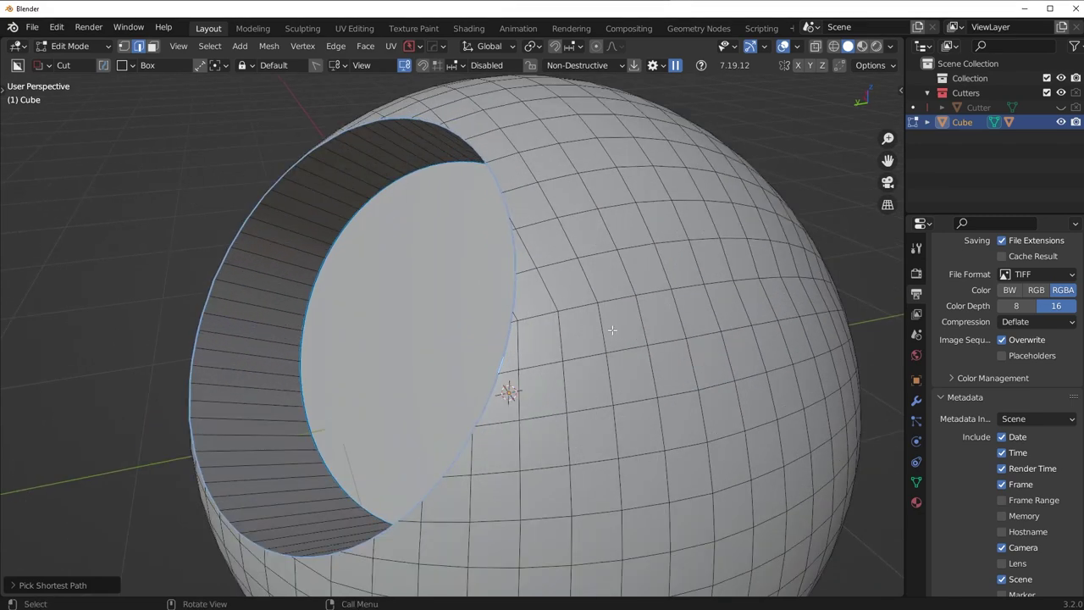
key("ctrl+b")
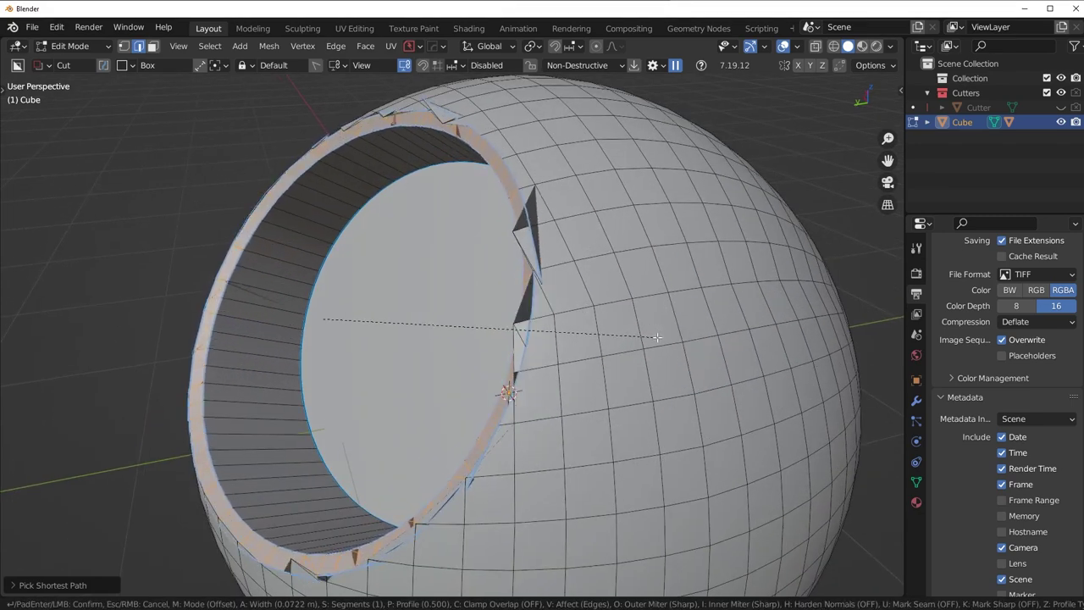
left_click(662, 338)
- Try to slide a single vertex beside the overlapping bevel geometry on the pocket's rim
key("Tab")
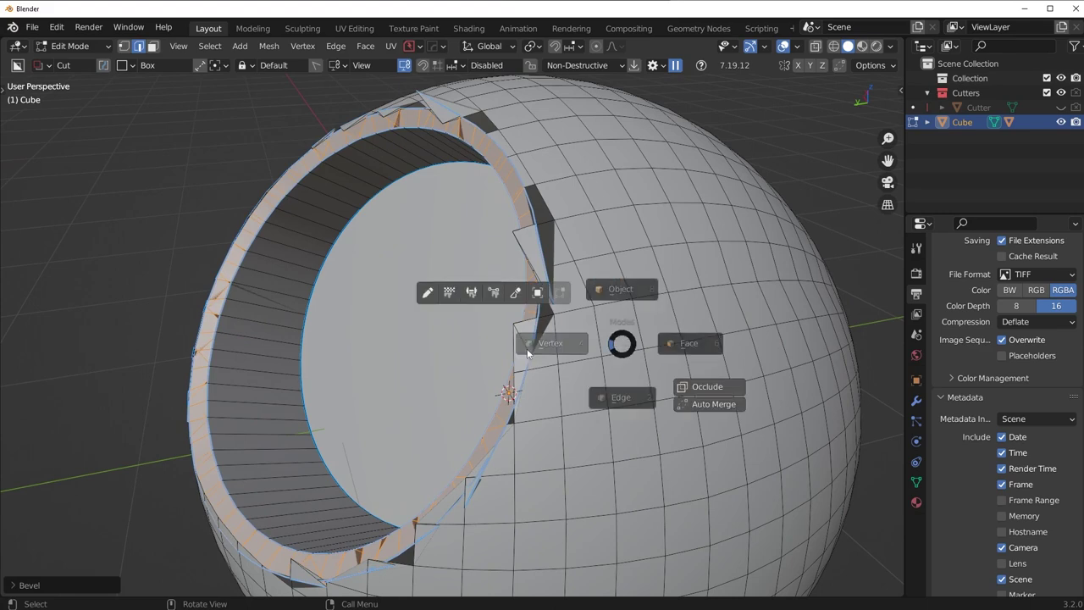
left_click(542, 346)
middle_click_drag(564, 328, 557, 338, "shift")
scroll(562, 346, "up", 4)
left_click(564, 347)
key("g")
key("g")
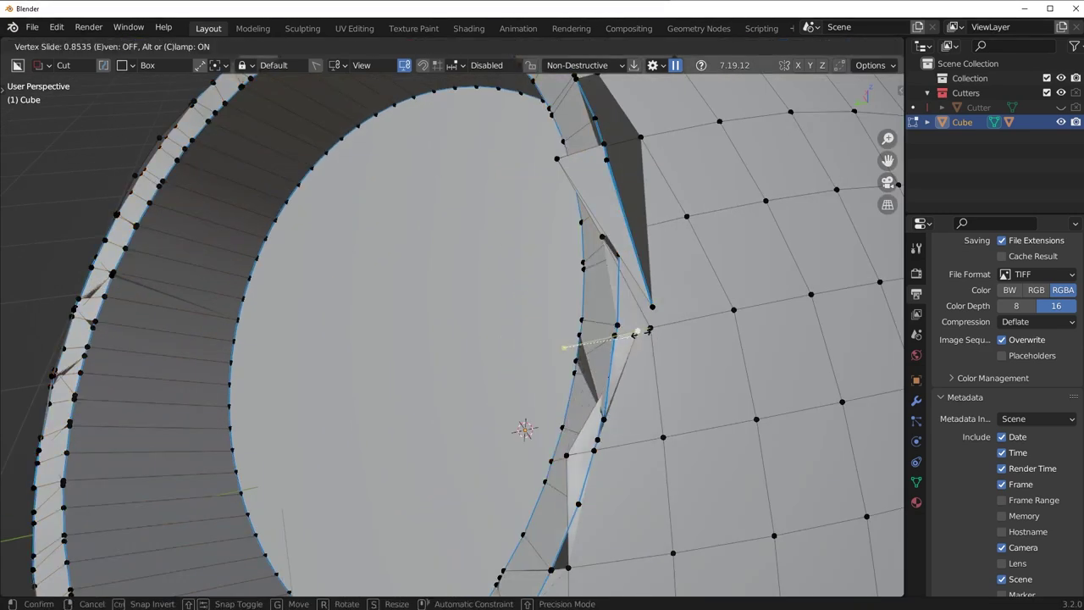
right_click(582, 335)
scroll(525, 339, "down", 4)
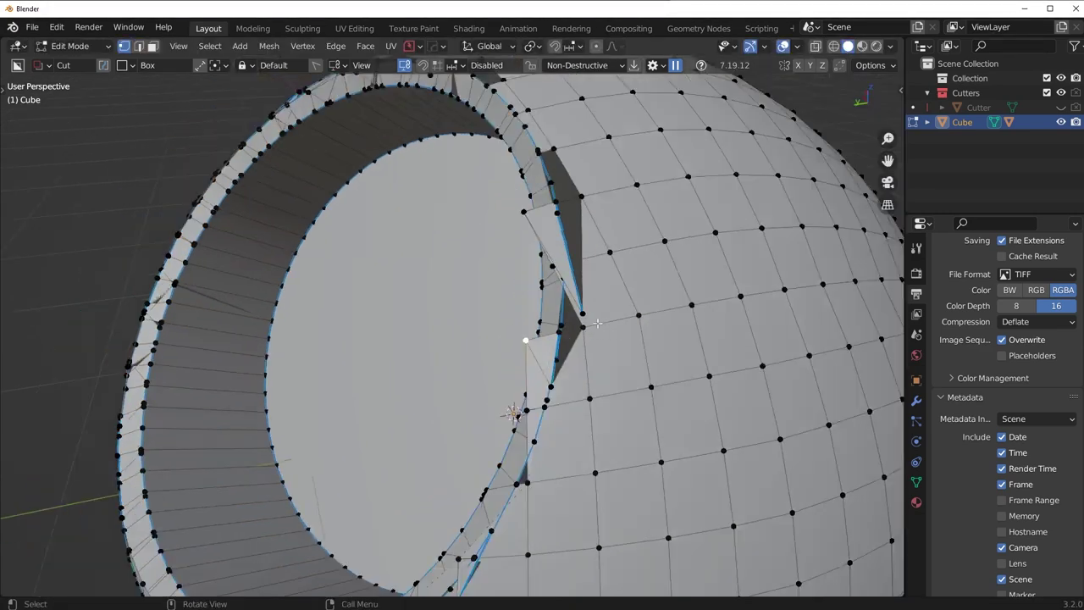
- Undo the direct bevel on the pocket's outer rim
key("ctrl+z")
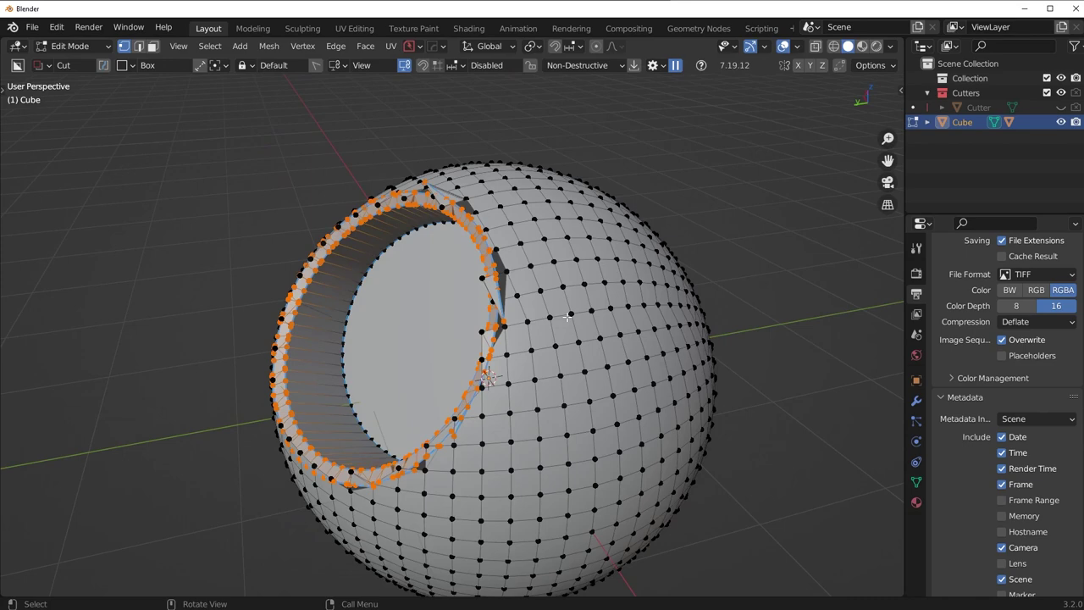
key("ctrl+z")
key("ctrl+z")
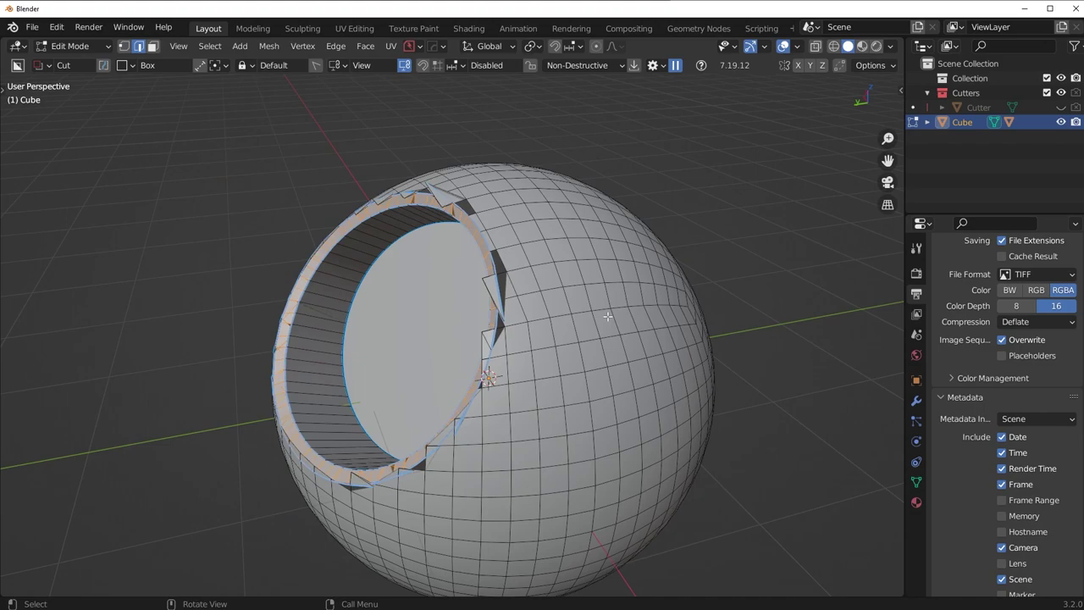
middle_click_drag(607, 316, 634, 298)
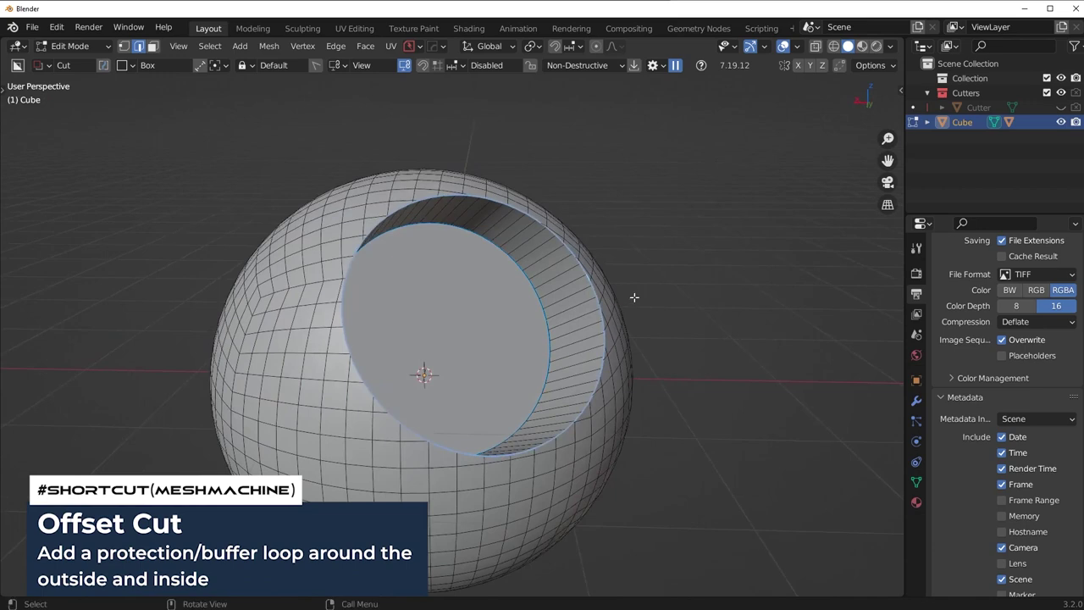
- Run MESHmachine Offset Cut on the pocket's outer rim and set its width to 0.24
key("y")
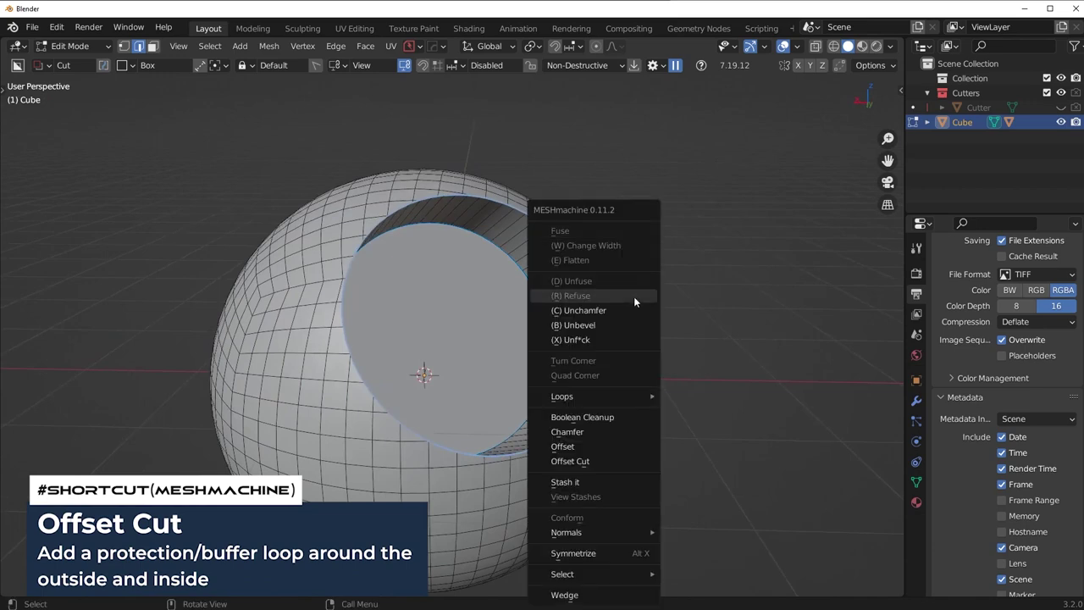
left_click(589, 462)
middle_click_drag(588, 455, 396, 369)
scroll(466, 340, "up", 3)
scroll(497, 349, "up", 3)
left_click(75, 590)
scroll(416, 424, "down", 3)
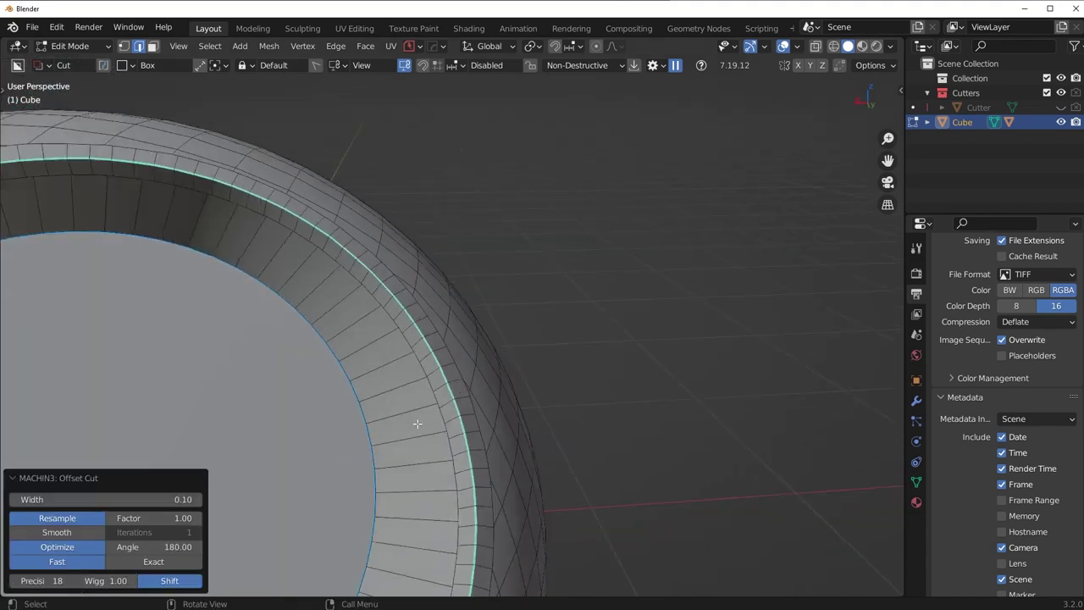
middle_click_drag(416, 424, 348, 452)
left_click_drag(172, 500, 219, 500)
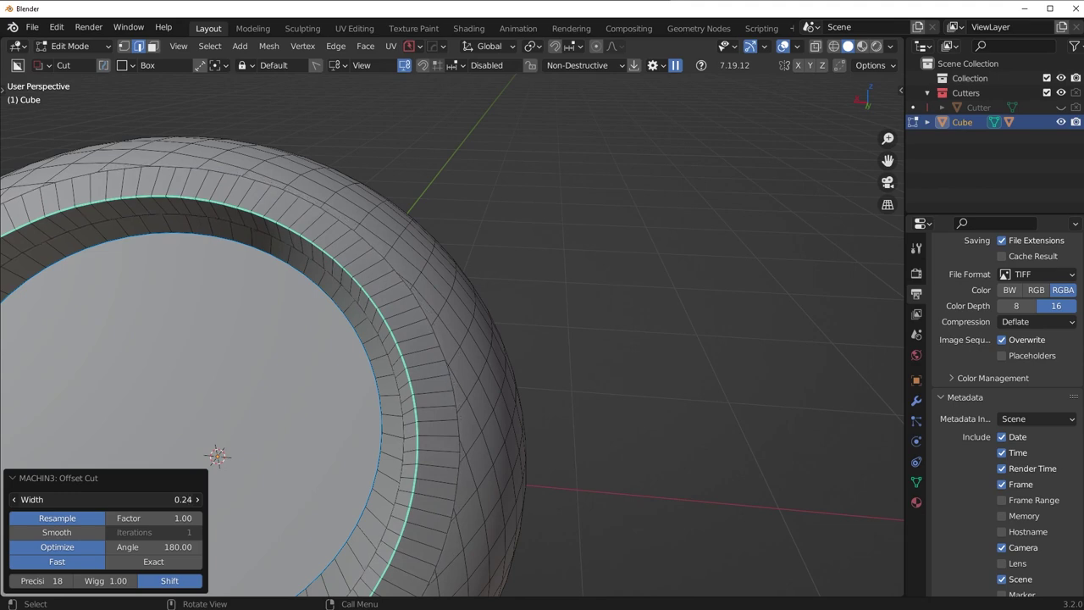
scroll(517, 370, "up", 4)
scroll(371, 352, "down", 3)
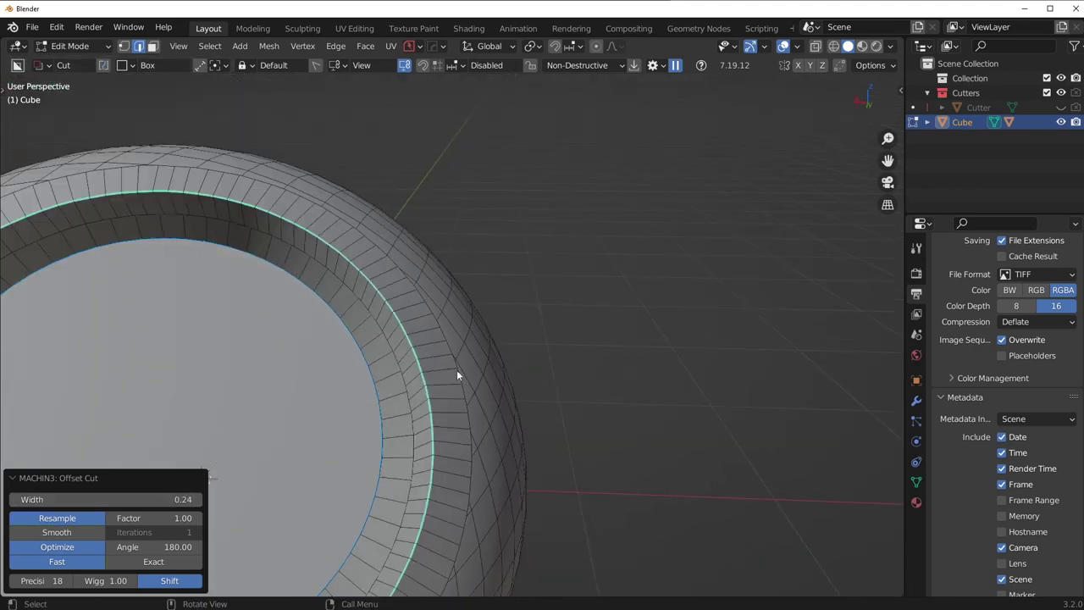
key("ctrl+b")
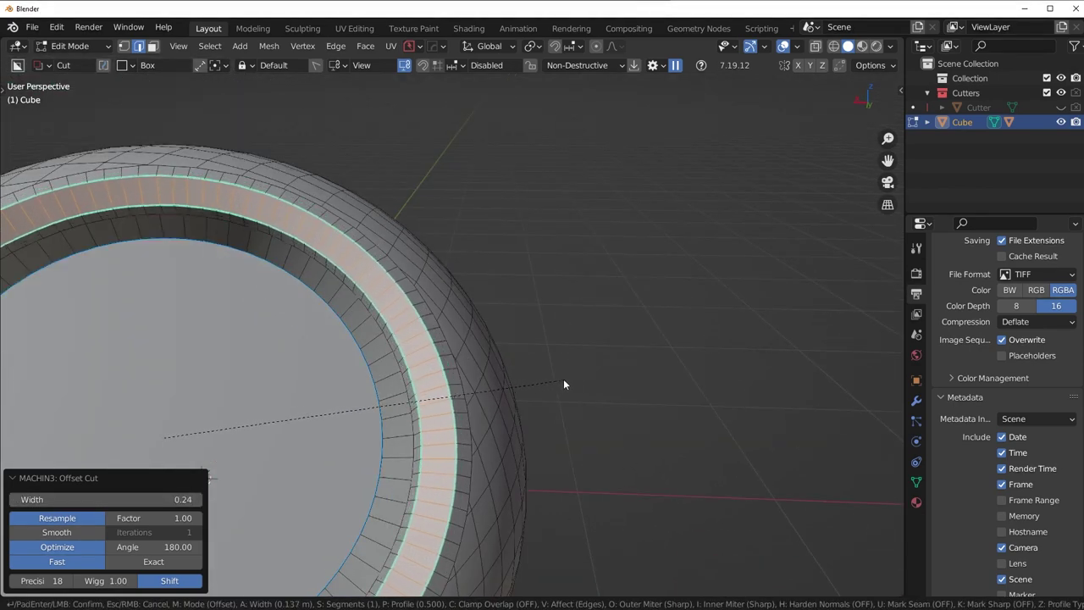
key("Escape")
- Examine the faces and vertices of the buffer band around the pocket's outer rim
scroll(407, 387, "up", 2)
key("3")
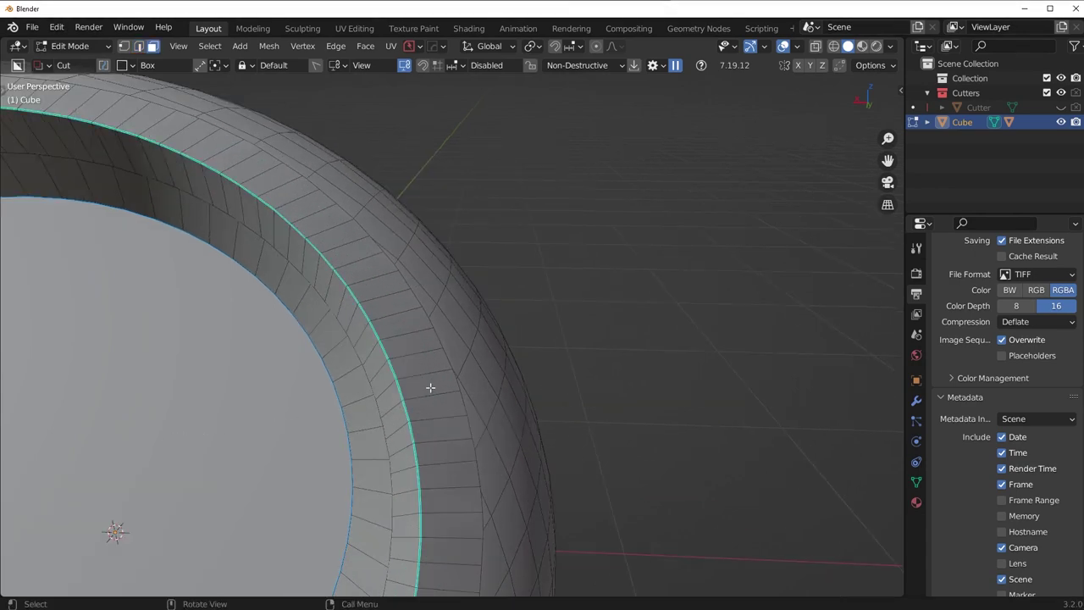
left_click(421, 397, "alt")
left_click(416, 387, "alt")
middle_click_drag(658, 259, 627, 270)
key("1")
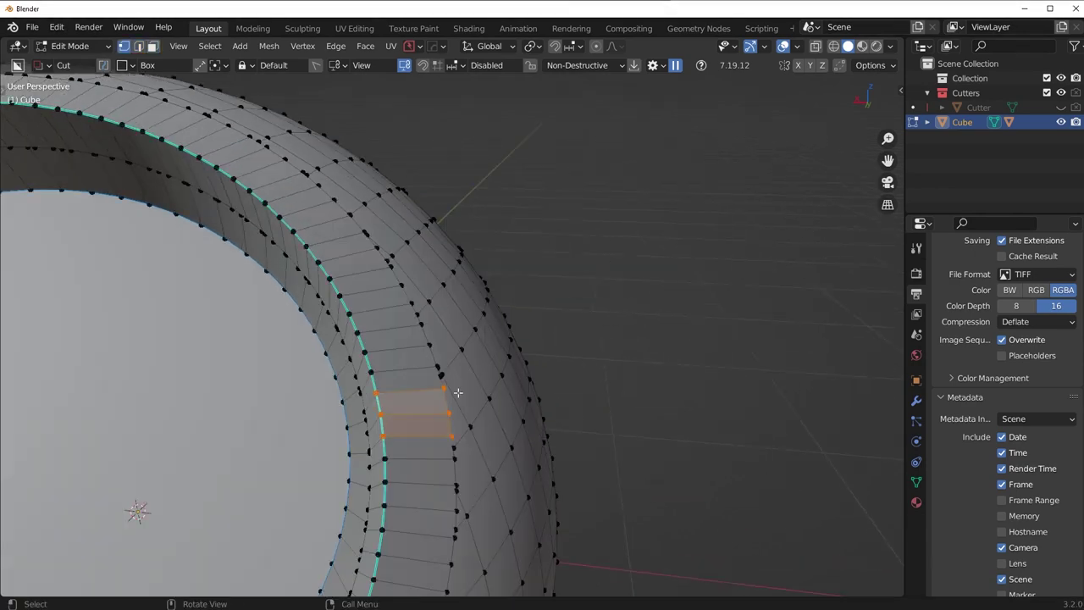
middle_click_drag(458, 393, 539, 288, "shift")
scroll(539, 288, "up", 4)
middle_click_drag(539, 288, 503, 326)
- Reselect the pocket's outer rim loop in edge mode and bevel it 0.19 m with one segment
key("Tab")
left_click(547, 346)
scroll(469, 310, "down", 4)
key("Tab")
left_click(483, 329)
left_click(478, 316, "alt")
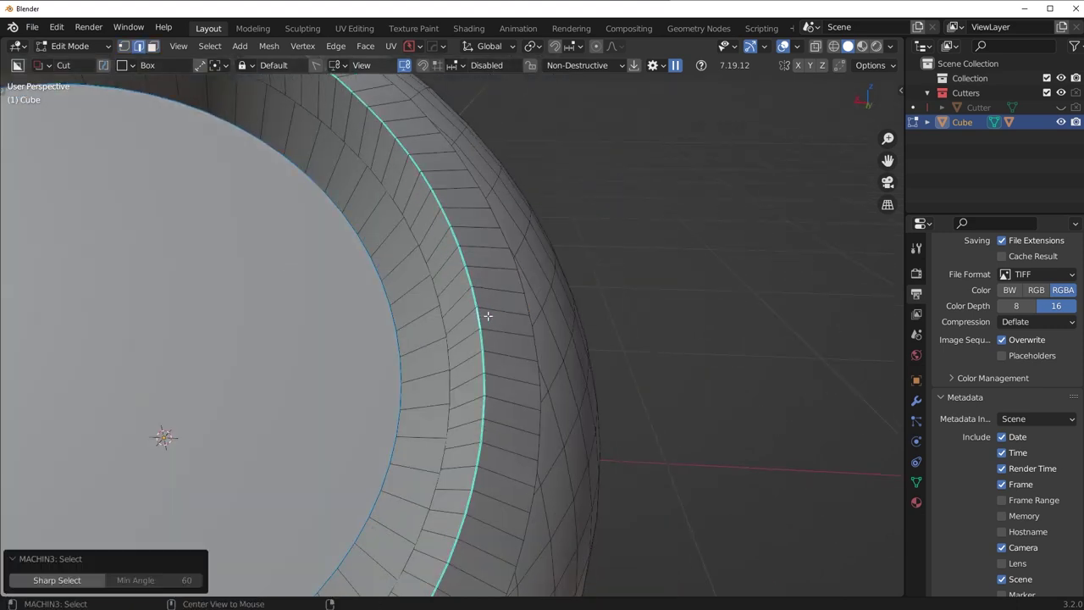
key("ctrl+b")
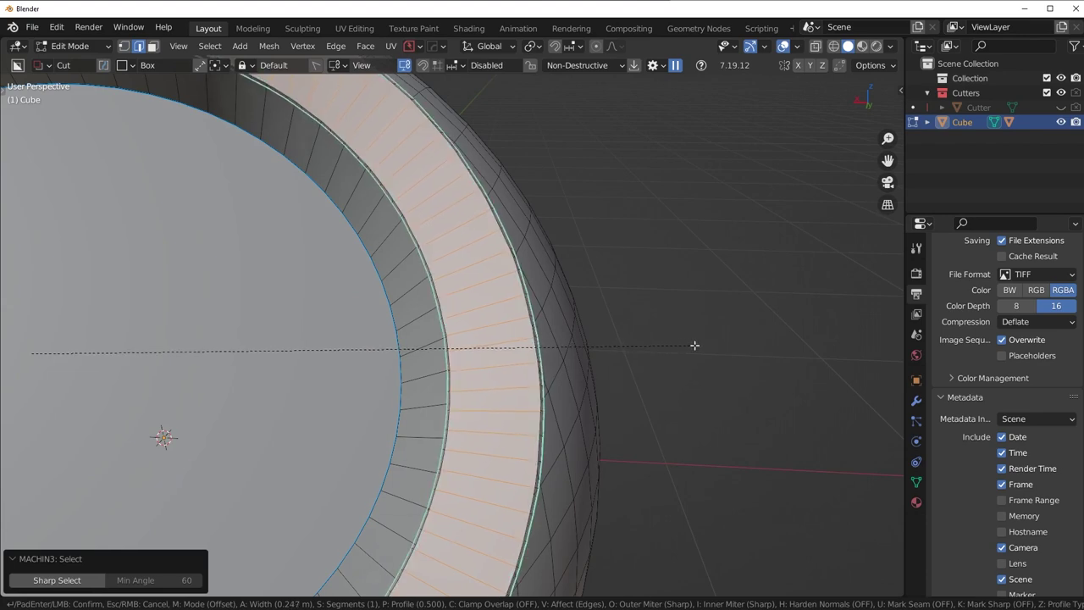
left_click(664, 346)
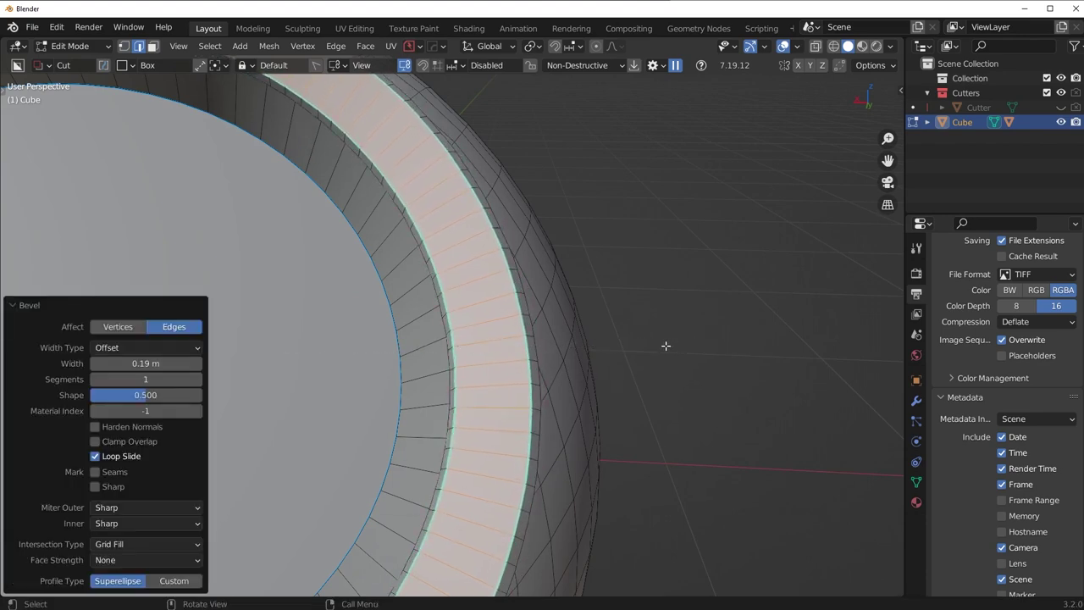
- Review the bevelled rim's shading in Object Mode, and revert the single-segment bevel with the sphere in Edit Mode
scroll(666, 347, "down", 6)
middle_click_drag(644, 351, 526, 356)
key("Tab")
scroll(523, 217, "down", 1)
scroll(523, 217, "down", 3)
middle_click_drag(500, 271, 588, 270)
scroll(541, 335, "up", 4)
key("Tab")
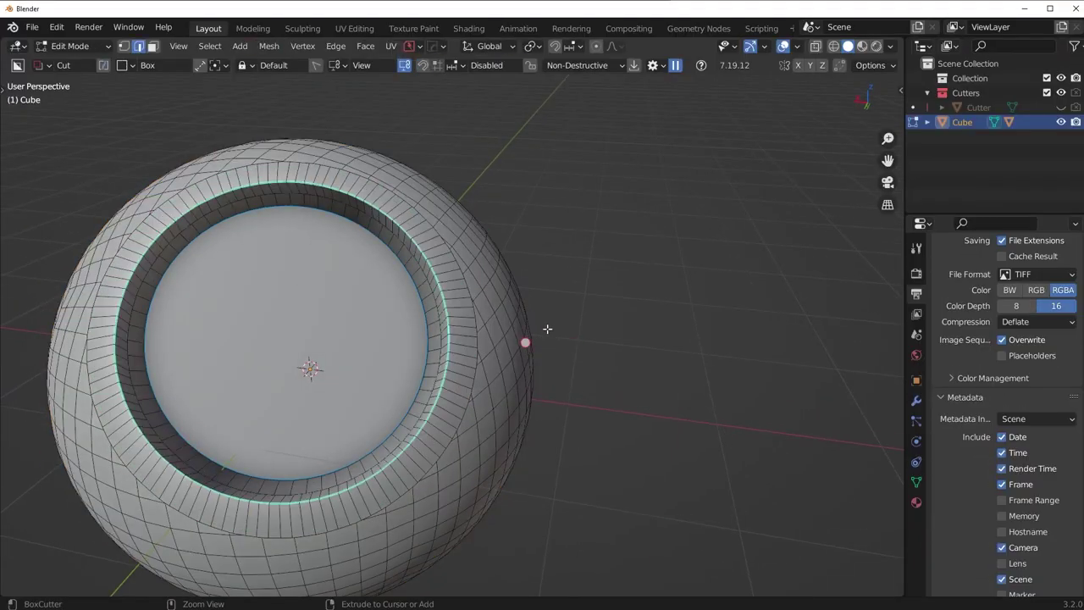
- Bevel the pocket's outer rim about 0.18 m wide with 17 segments and inspect the sphere's shading in Object Mode
key("ctrl+b")
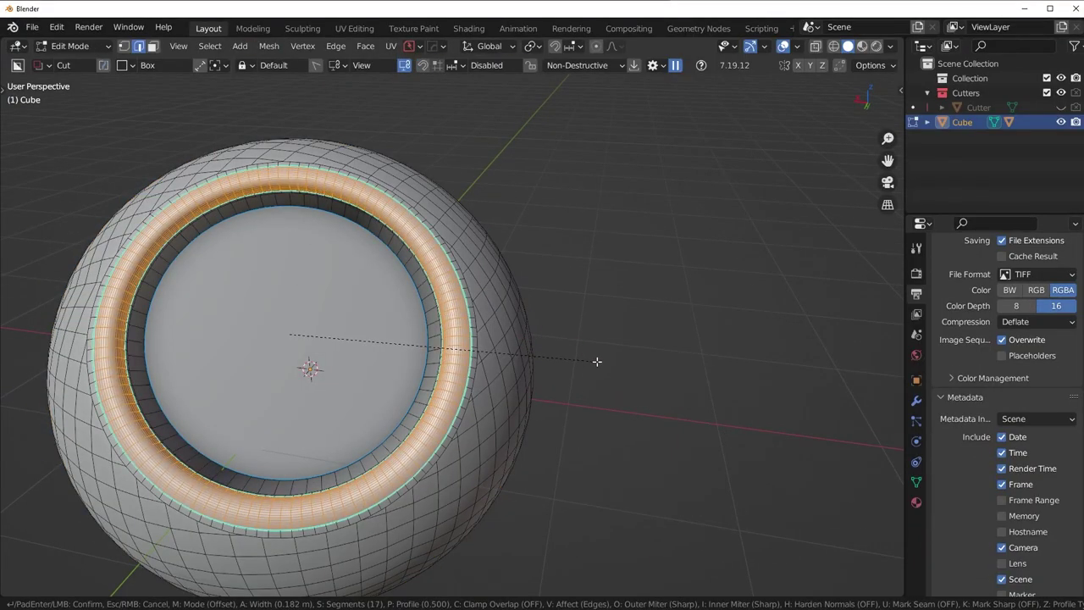
left_click(598, 362)
key("Tab")
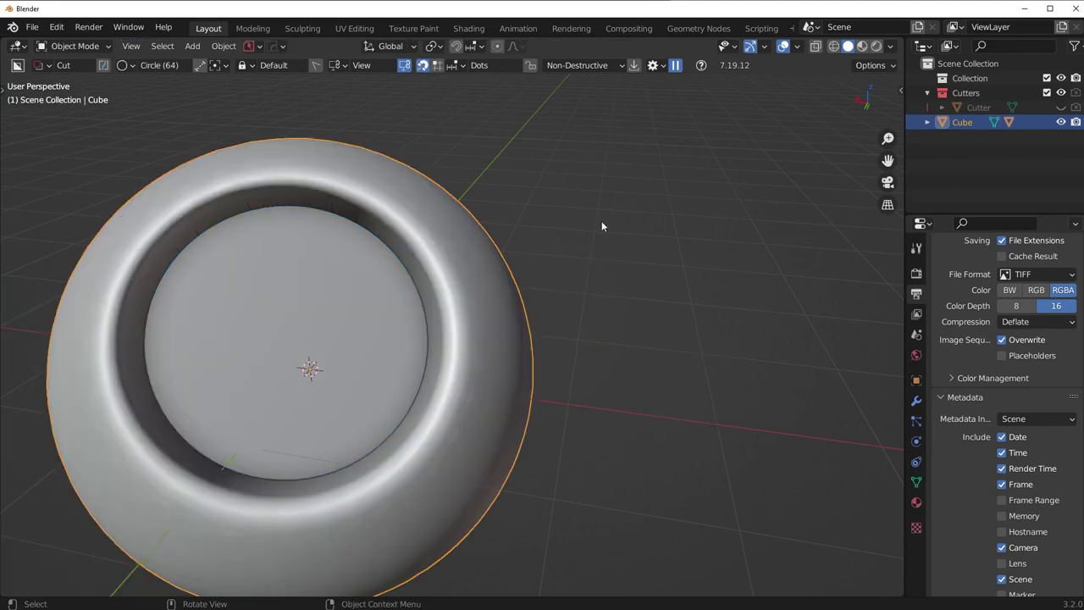
middle_click_drag(601, 226, 393, 238)
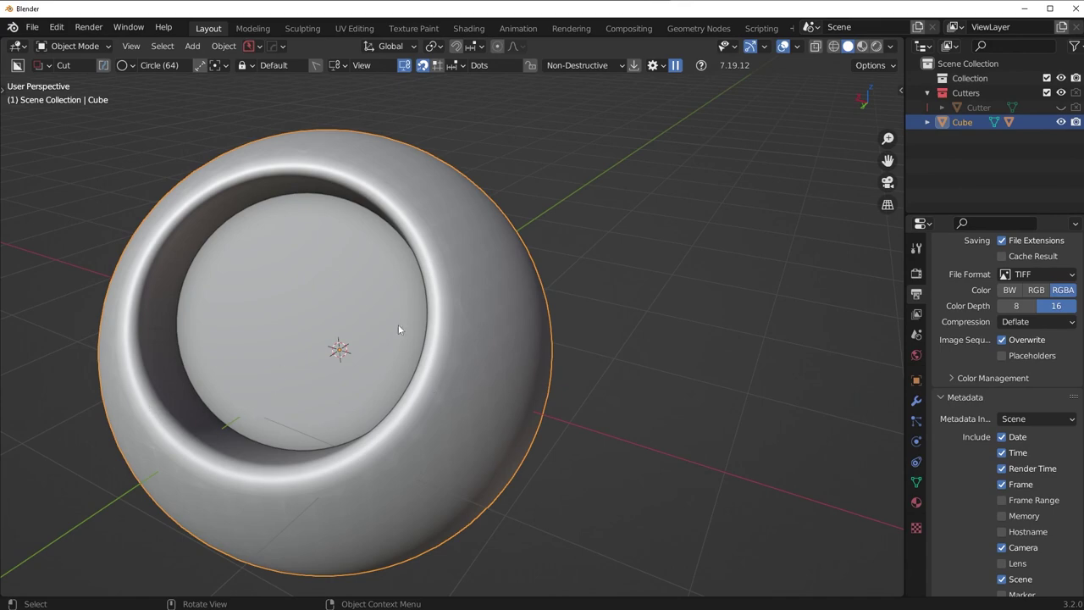
mouse_move(398, 323)
middle_mouse_down()
mouse_move(446, 333)
mouse_move(415, 336)
middle_mouse_up()
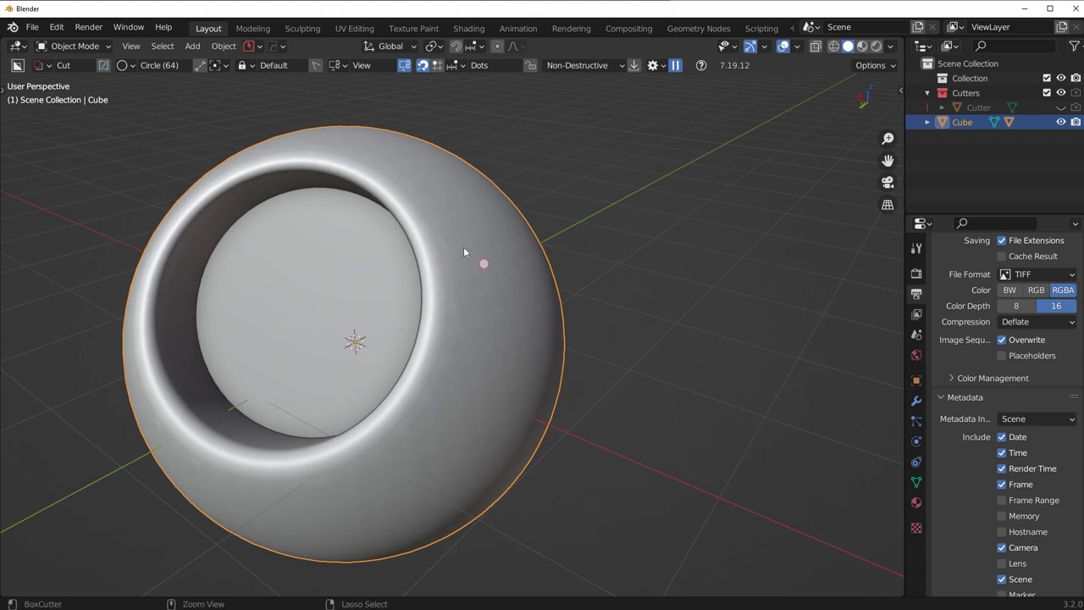
- Undo the rounded rim bevel and the Offset Cut buffer loops in Edit Mode
key("Tab")
key("ctrl+z")
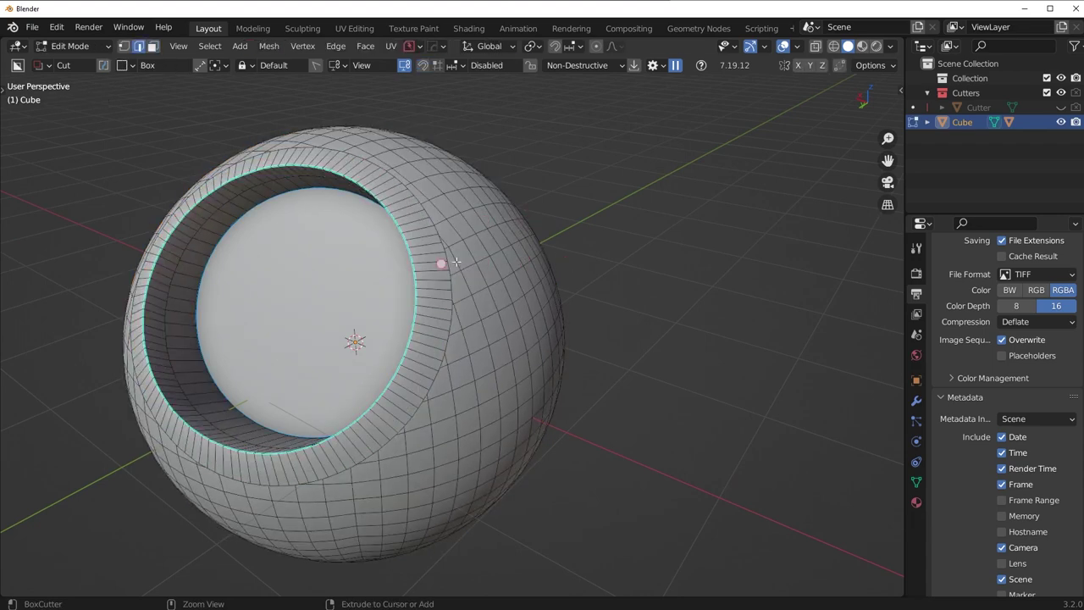
key("ctrl+z")
middle_click_drag(483, 264, 468, 284)
scroll(467, 285, "up", 3)
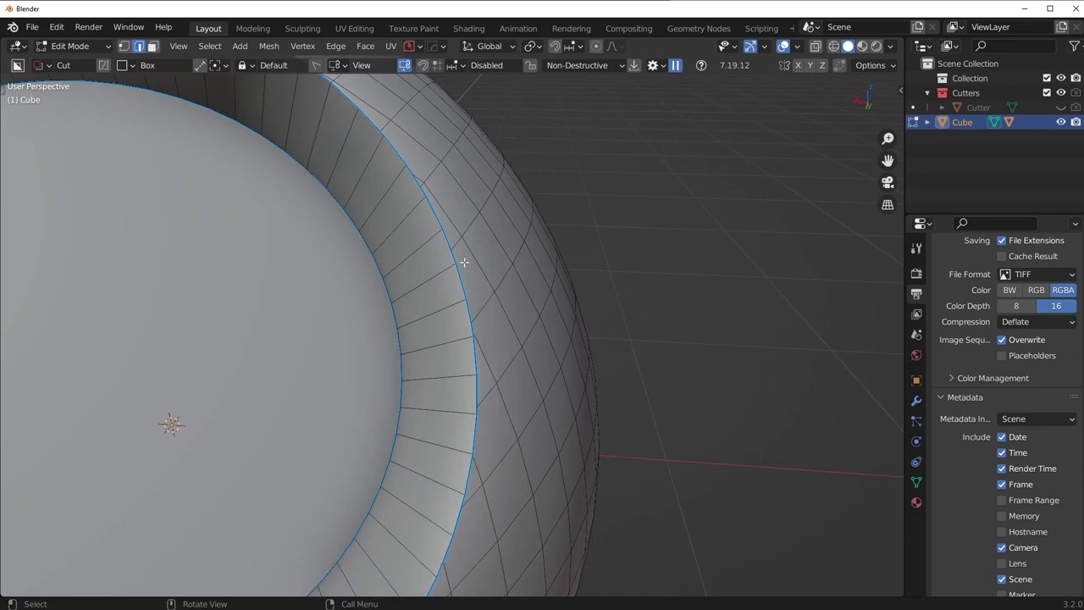
scroll(425, 207, "down", 4)
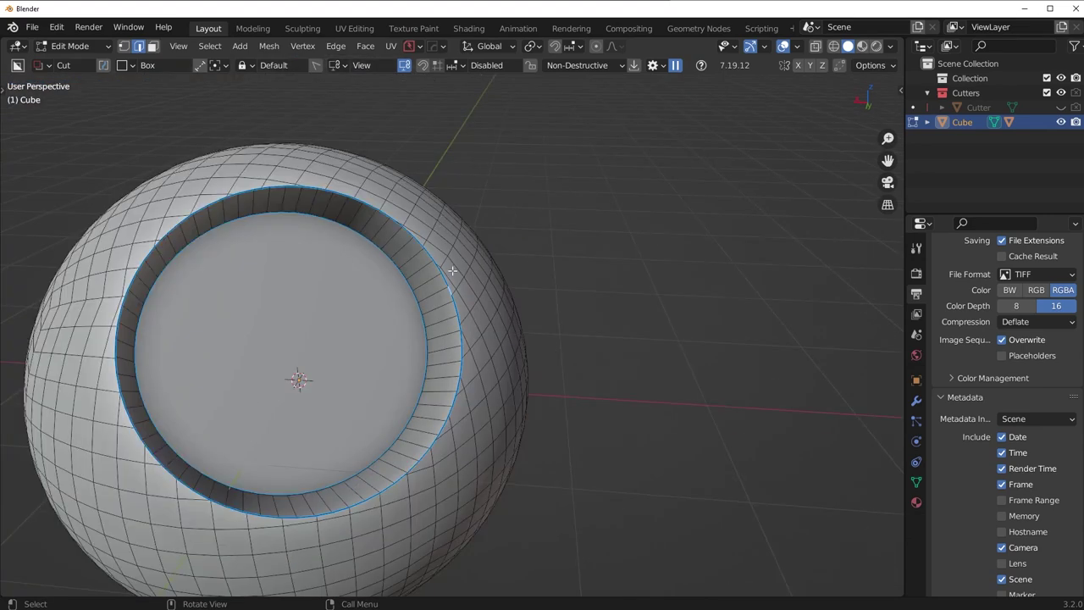
- Select the complex edge loop around the pocket's outer rim with MESHmachine's Select tool
middle_click_drag(453, 270, 437, 278)
middle_click_drag(412, 200, 475, 331, "shift")
scroll(475, 332, "up", 5)
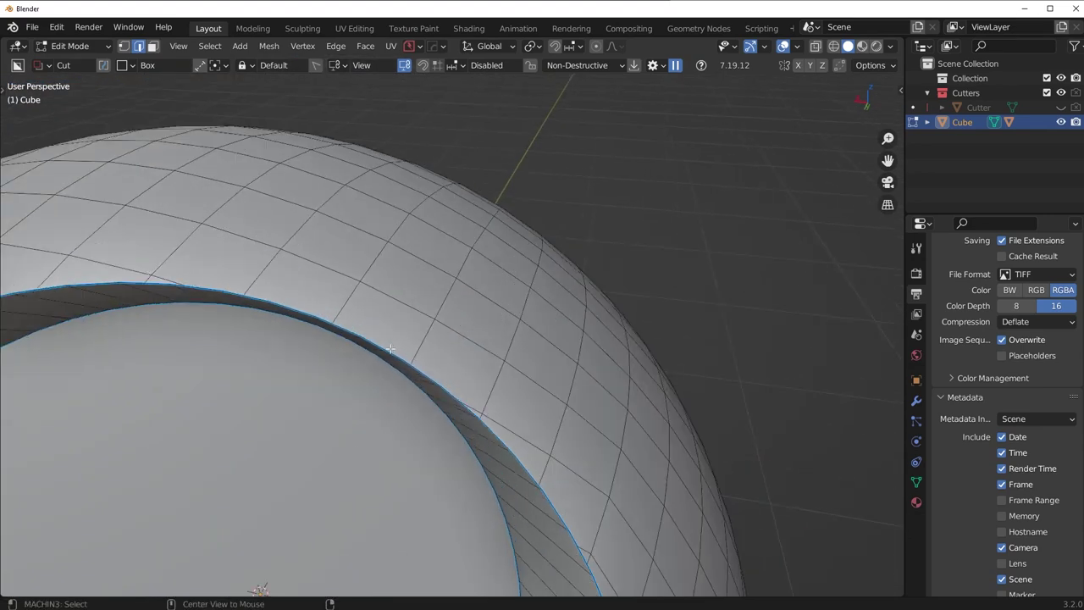
scroll(386, 346, "down", 5)
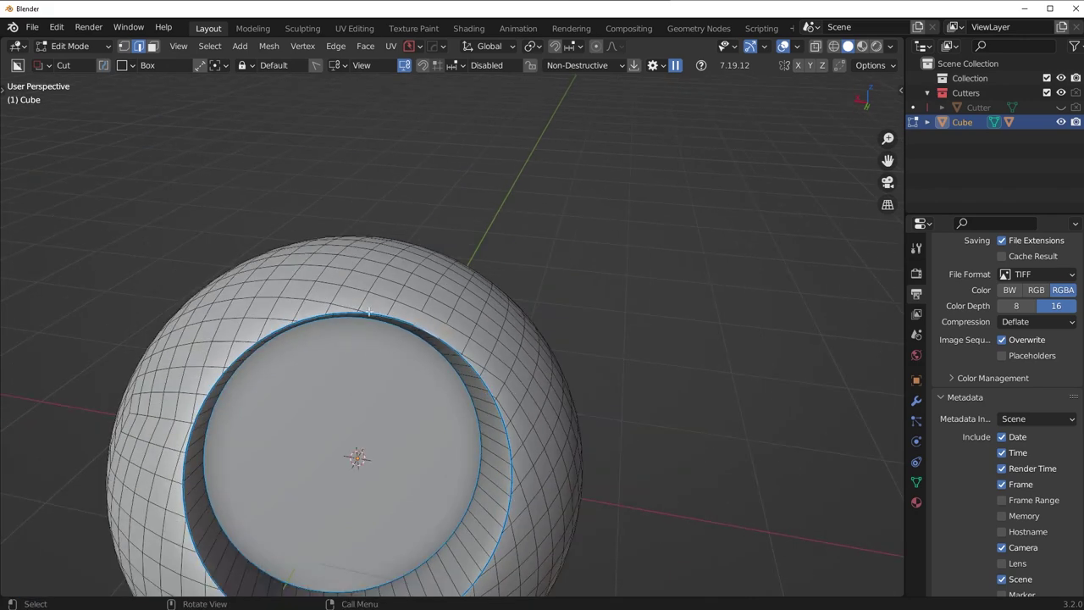
left_click(378, 317, "alt")
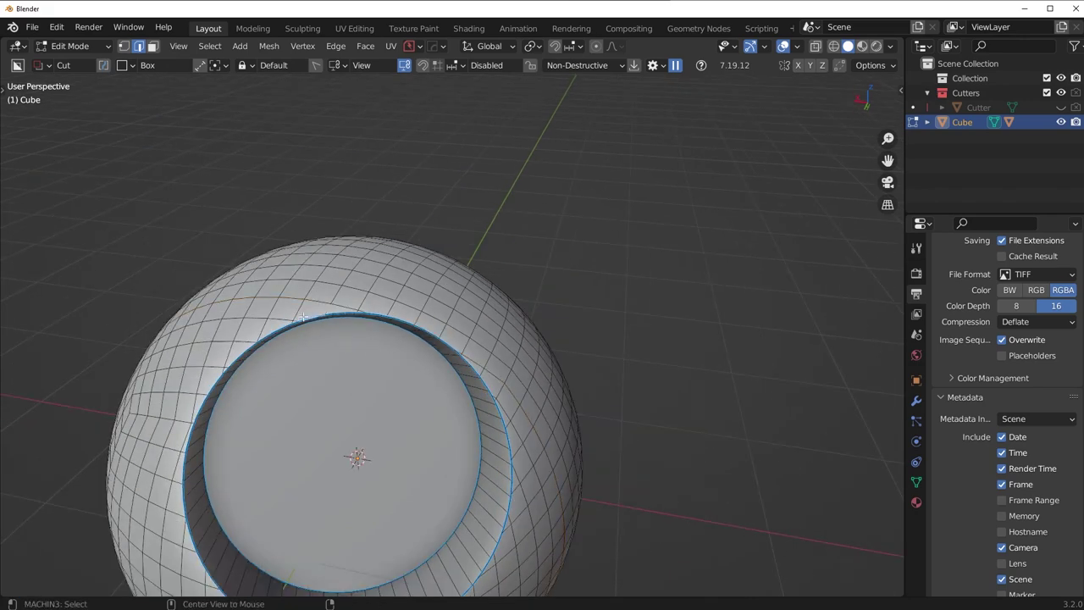
scroll(322, 317, "up", 4)
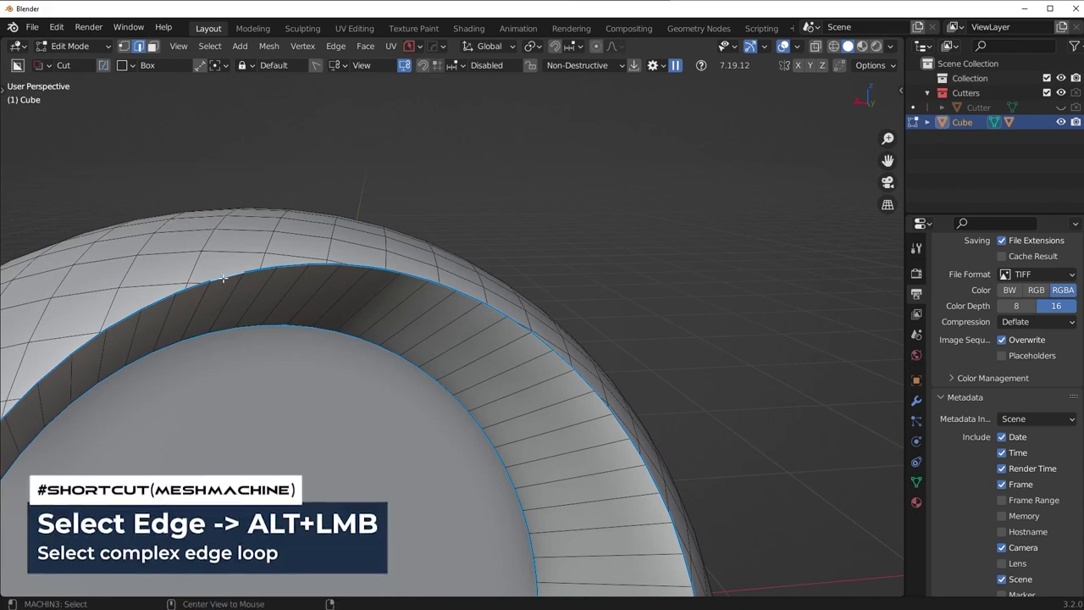
left_click(223, 278, "alt")
scroll(236, 276, "down", 1, "alt")
scroll(235, 276, "down", 3)
middle_click_drag(548, 373, 476, 324)
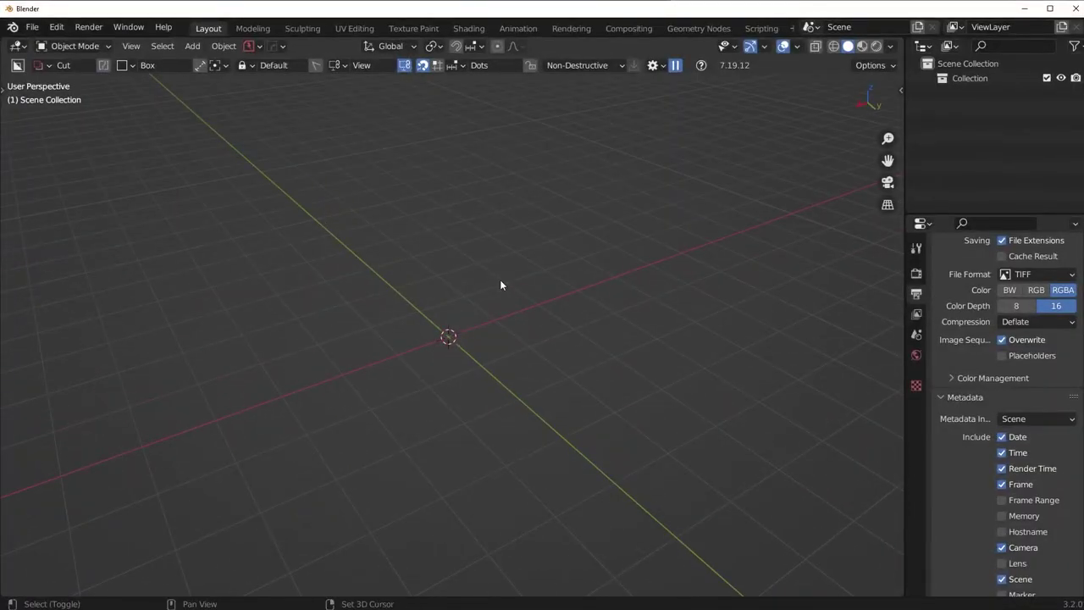
- Add a MACHIN3 Quadsphere at the world origin of the empty scene
key("shift+a")
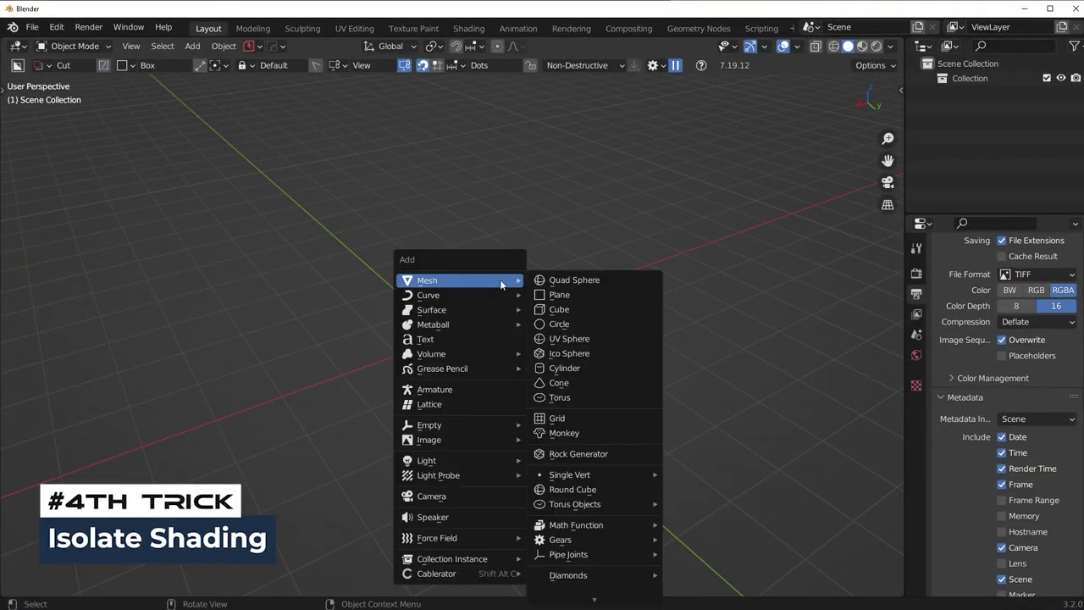
left_click(531, 282)
mouse_move(529, 297)
middle_mouse_down()
mouse_move(450, 283)
mouse_move(503, 311)
mouse_move(538, 280)
mouse_move(531, 314)
middle_mouse_up()
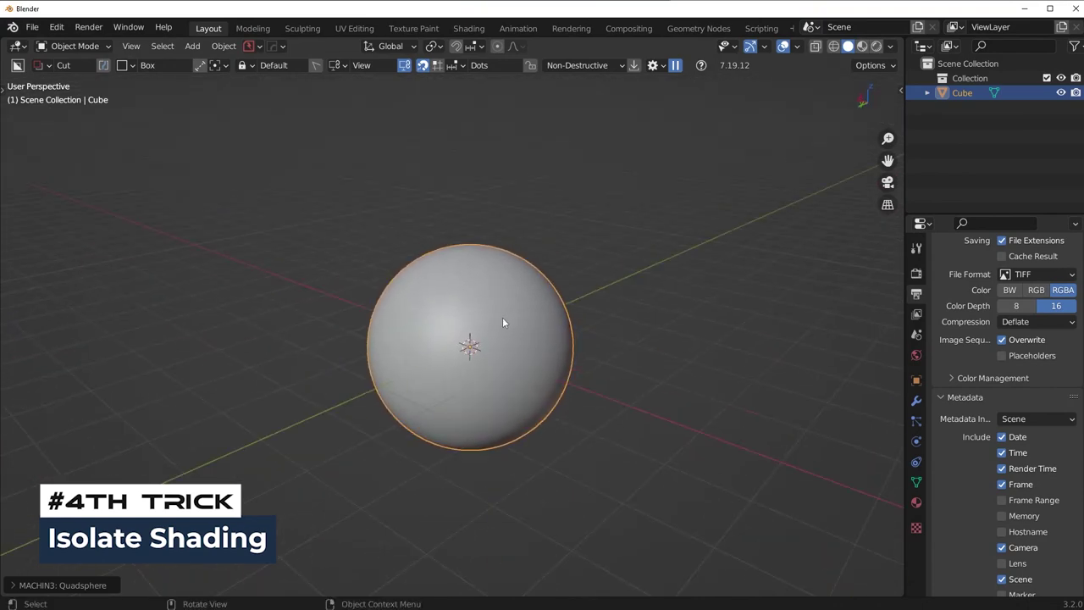
- Add a cylinder at the world origin and shade it with HOps Sharpen
key("shift+a")
mouse_move(559, 276)
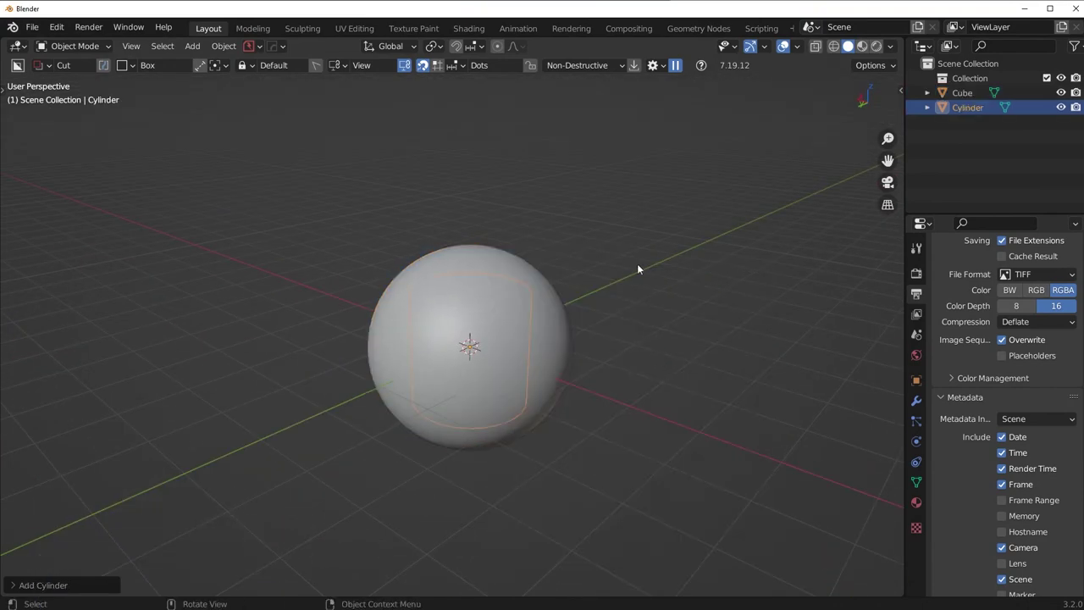
left_click(80, 583)
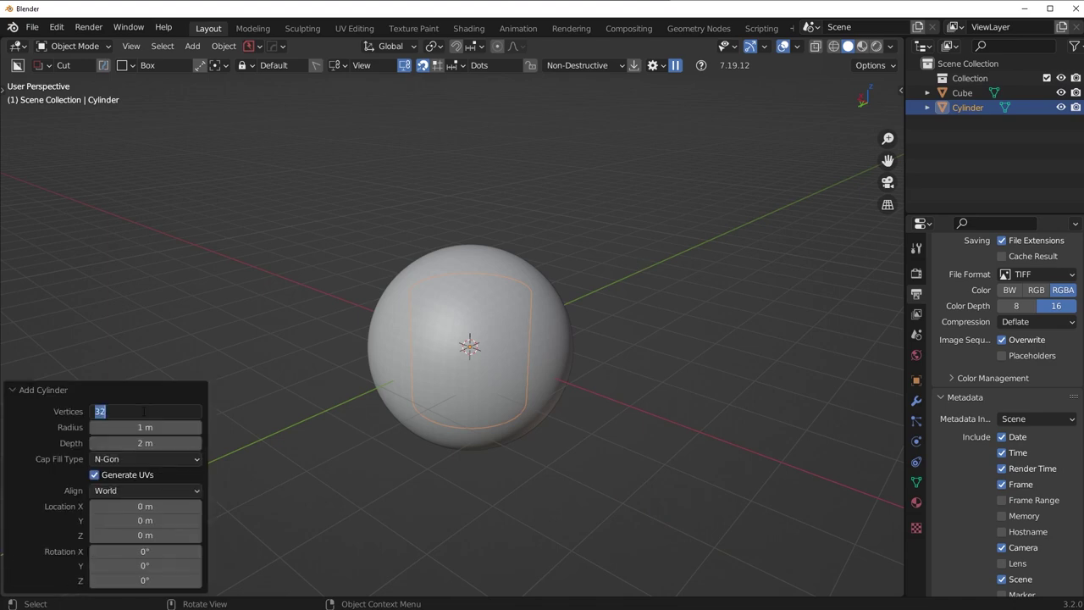
key("q")
left_click(453, 288)
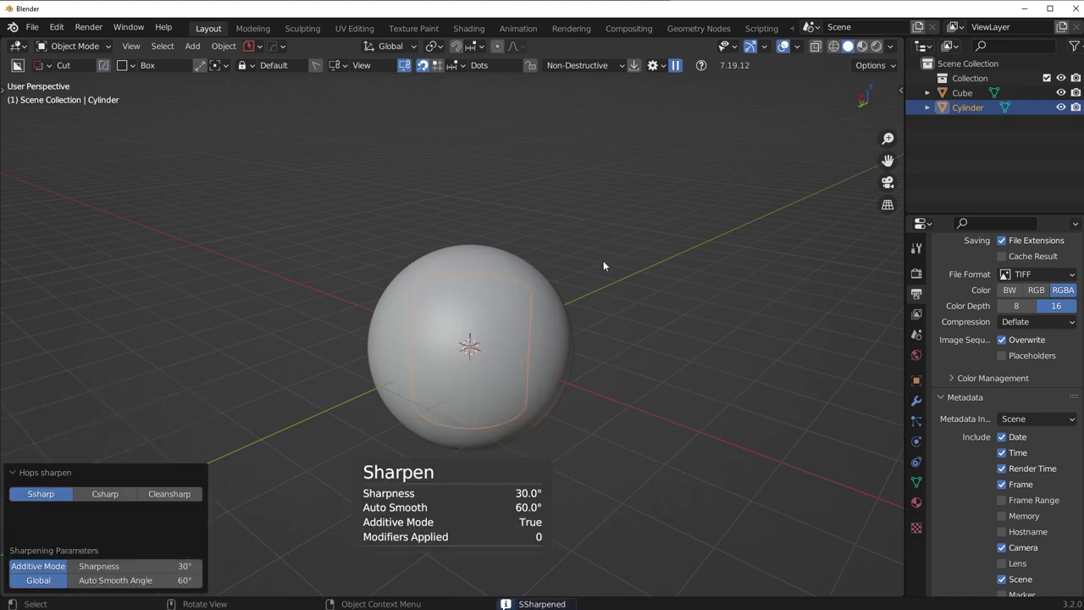
- Rotate the cylinder 90° about X, stretch it about 2.68 times along Y, and scale it uniformly to about 0.78
type("rx90")
key("Return")
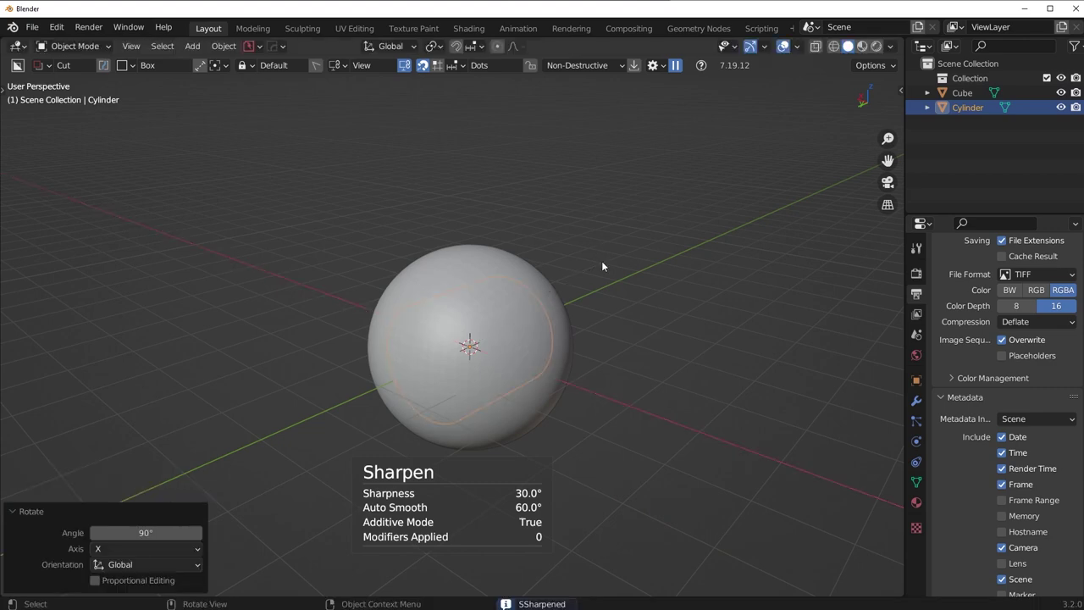
key("s")
key("y")
left_click(730, 373)
key("s")
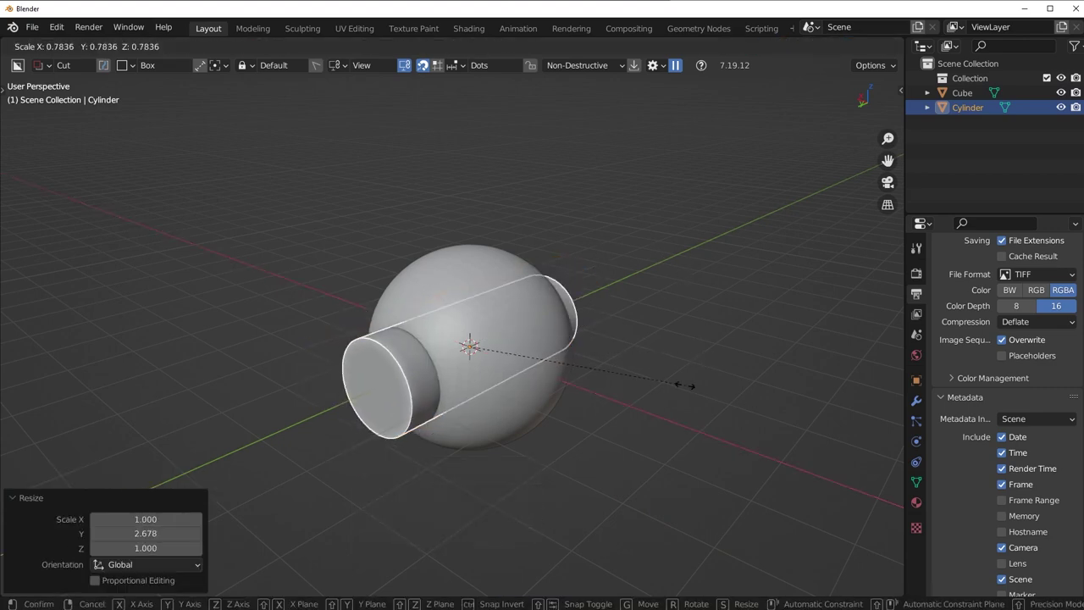
left_click(685, 383)
- Raise the cylinder about 1.4 m along Z so it overlaps the upper part of the sphere
middle_click_drag(684, 383, 524, 326)
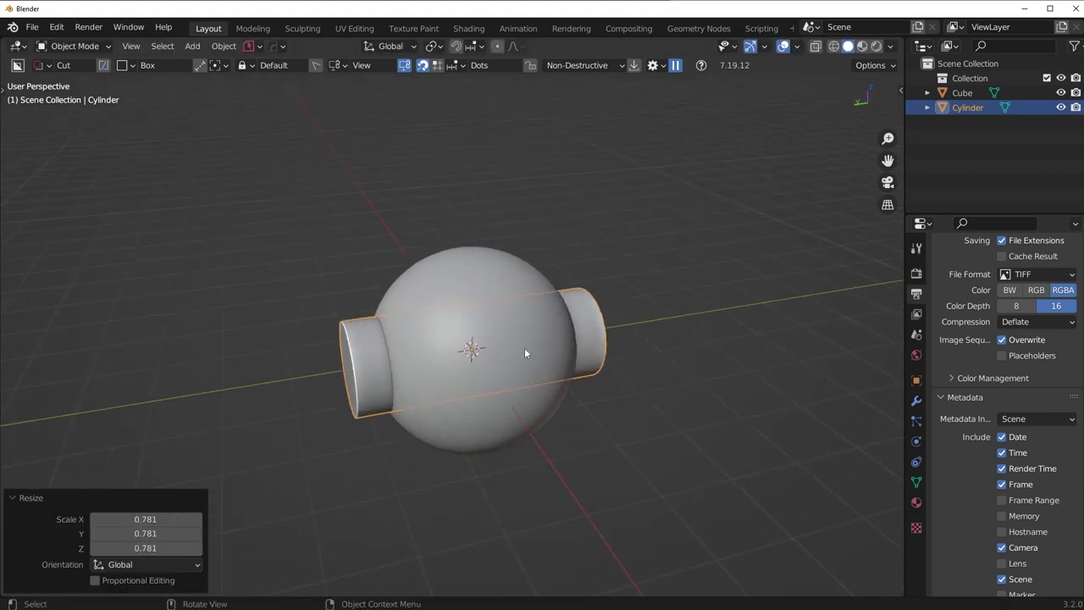
key("g")
key("z")
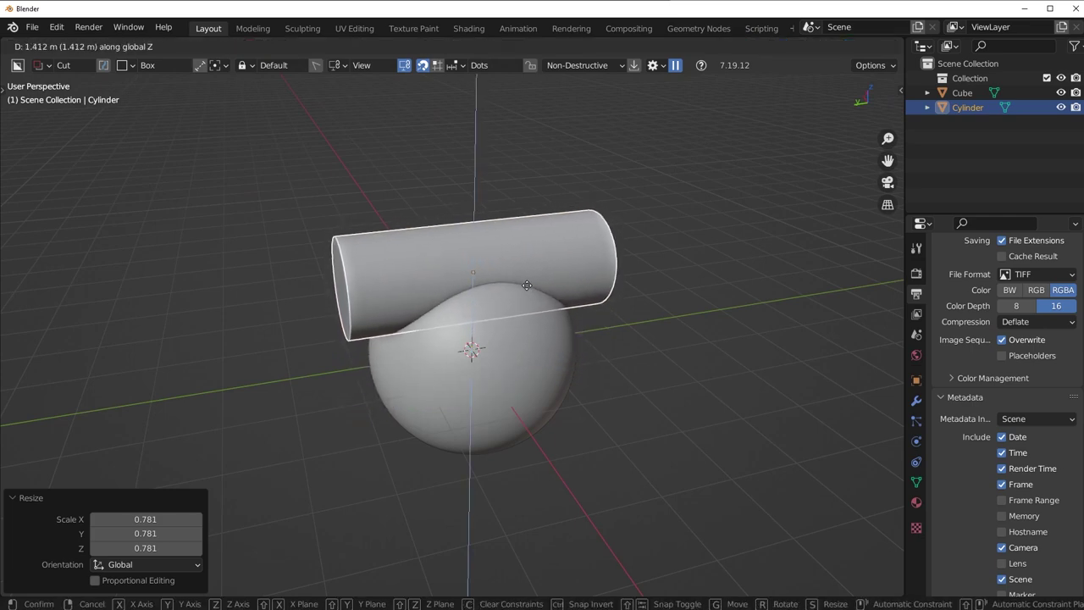
left_click(527, 286)
- Subtract the cylinder from the sphere with a non-destructive boolean Difference
middle_click_drag(527, 285, 547, 360)
left_click(503, 340, "shift")
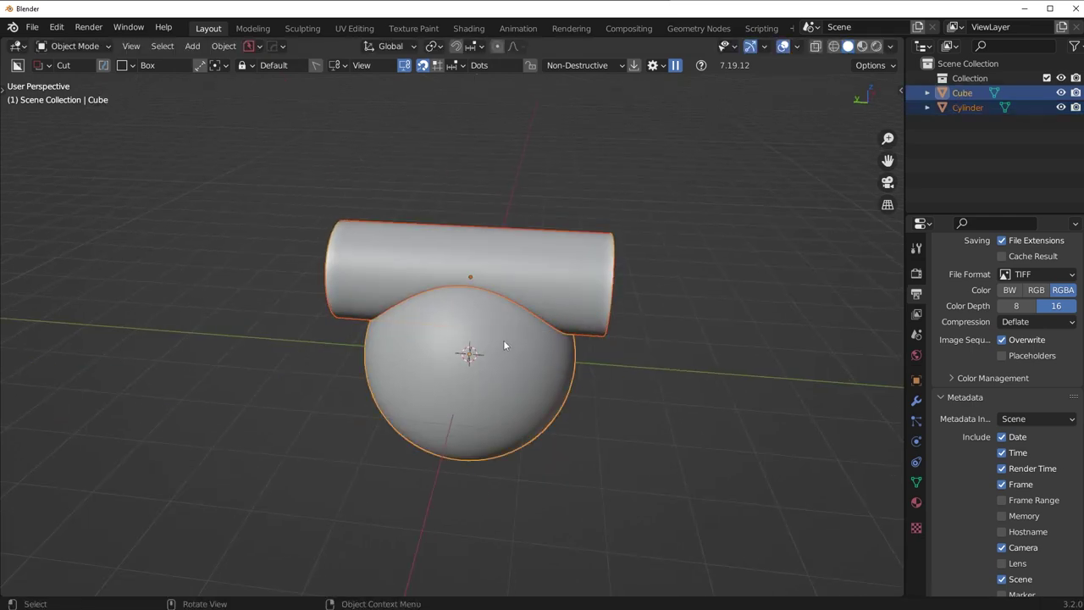
key("ctrl+KP_Subtract")
left_click(570, 346)
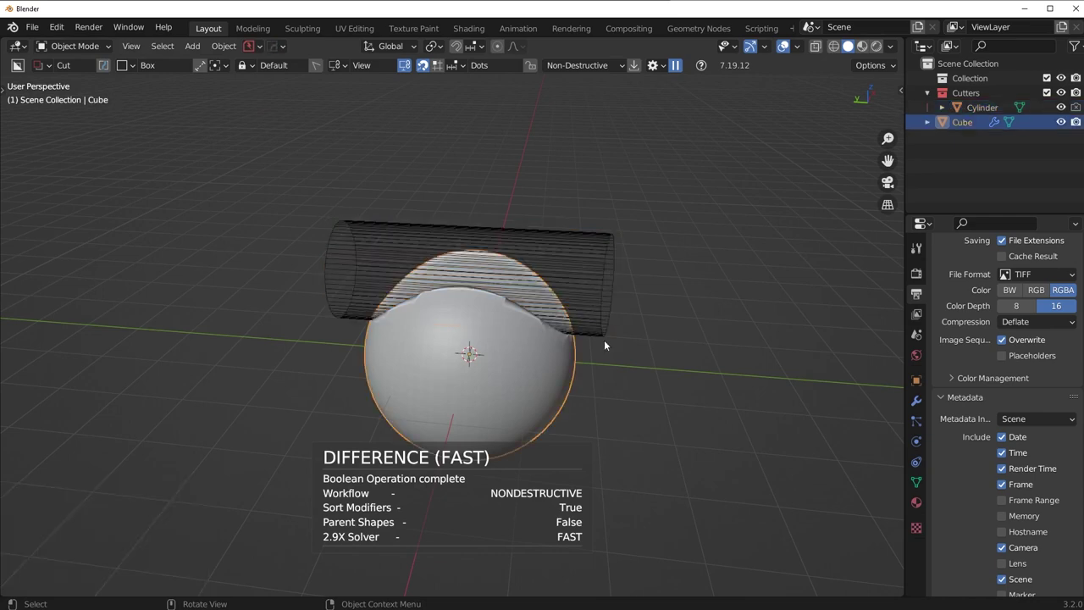
- Enable Auto Smooth in the sphere's normals settings with a 60° angle
middle_click_drag(604, 341, 485, 366)
left_click(917, 482)
left_click(964, 511)
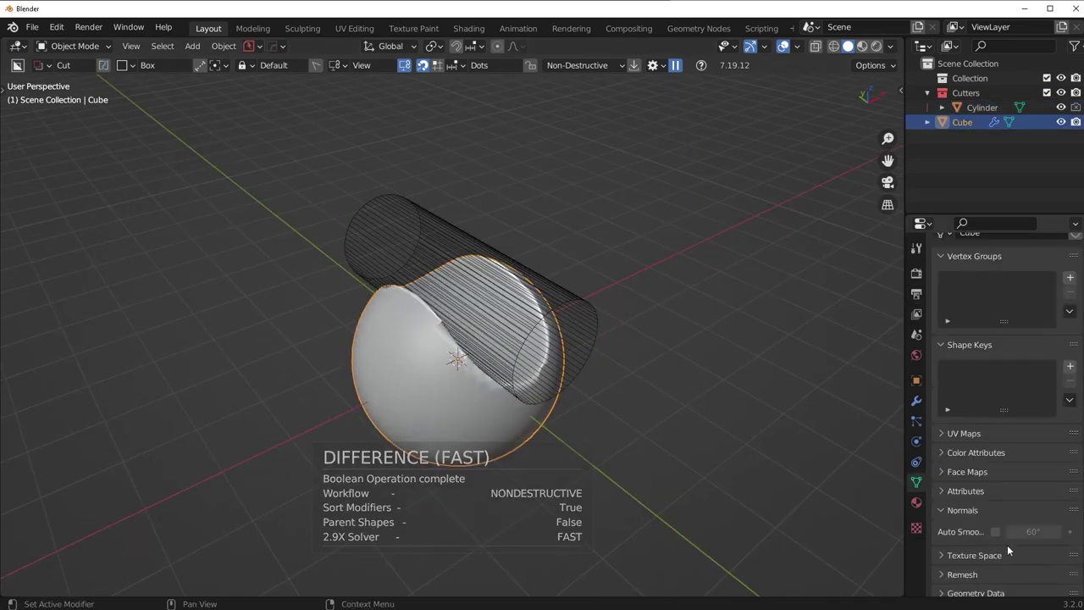
left_click(996, 531)
scroll(898, 492, "up", 3)
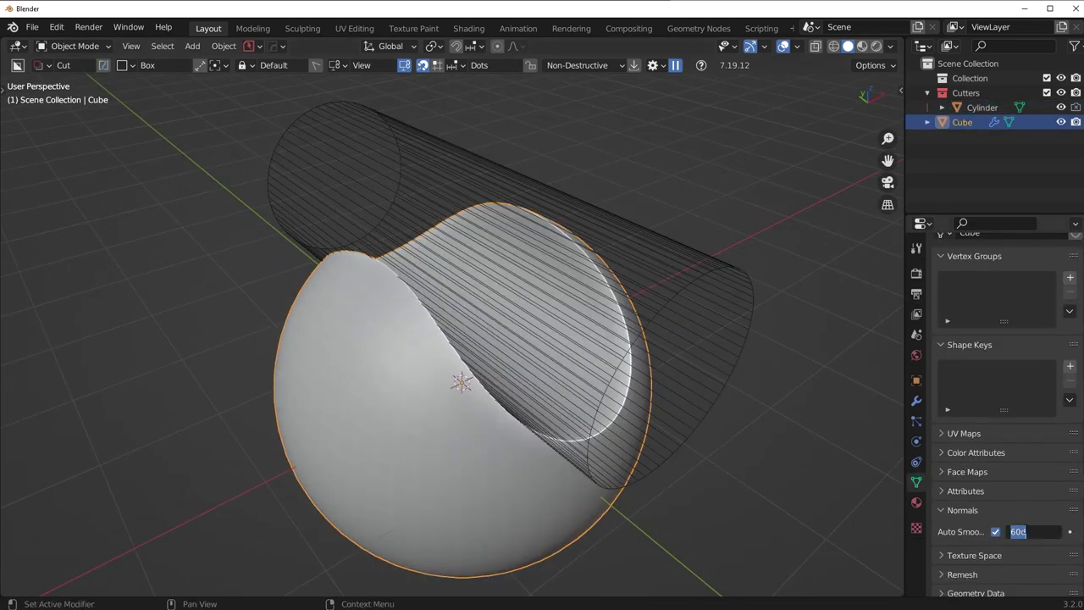
- Hide the Cutters collection and inspect the shading across the sphere's cut surface
middle_click_drag(590, 223, 574, 224)
key("shift+2")
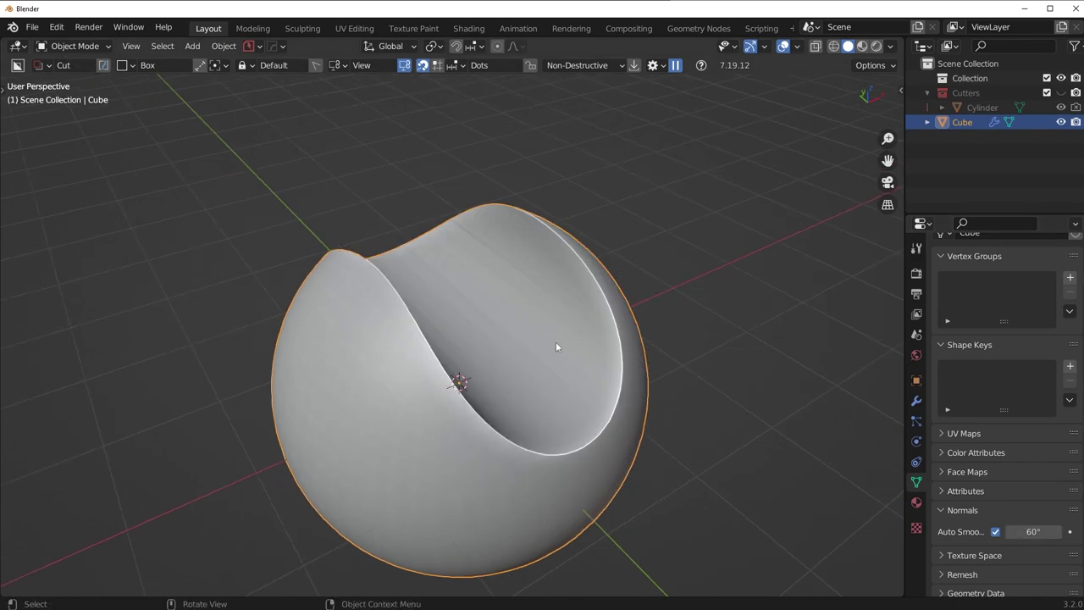
middle_click_drag(556, 342, 334, 396)
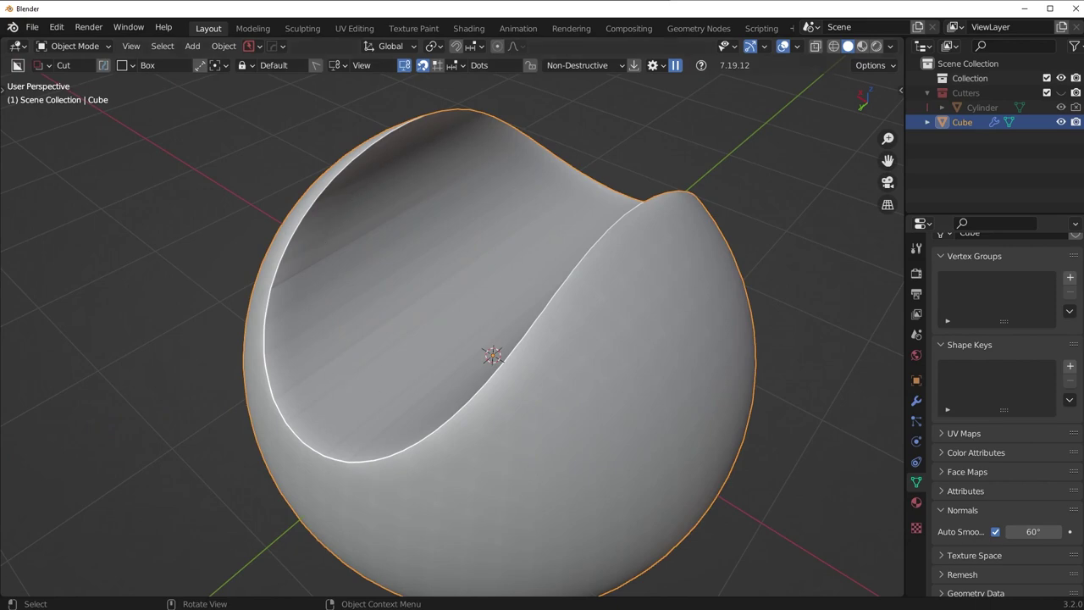
middle_click_drag(464, 307, 481, 303)
- Apply the sphere's boolean with HOps Csharp and open the mesh in Edit Mode
key("q")
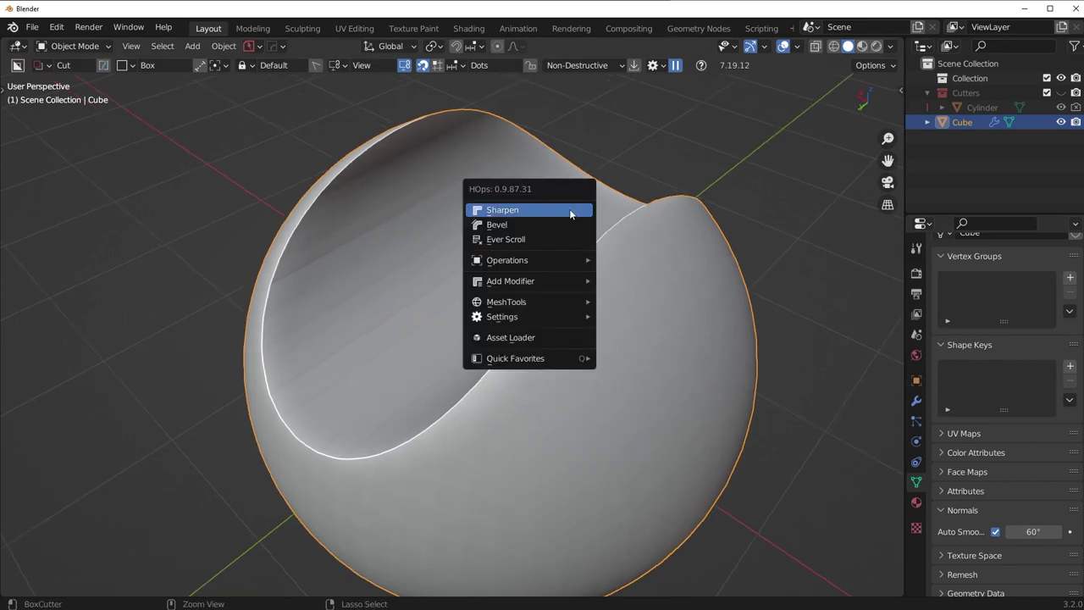
left_click(571, 214)
key("Tab")
left_click(402, 134)
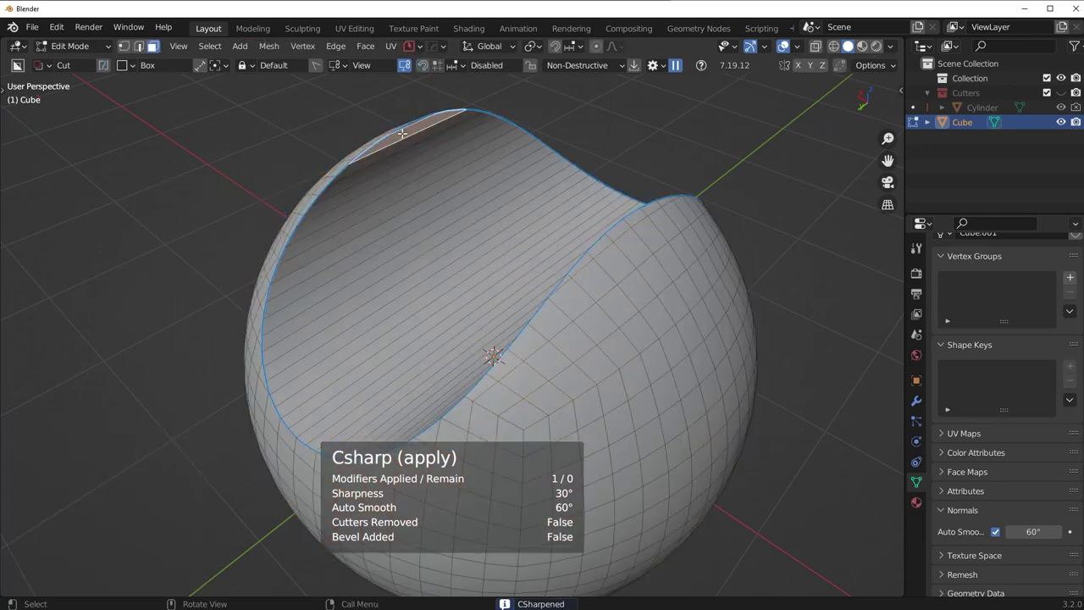
- Examine the vertices along the cut's rim and select one of the long, narrow faces inside the cut
key("Tab")
left_click(264, 370)
middle_click_drag(280, 412, 459, 329, "shift")
scroll(459, 329, "up", 3)
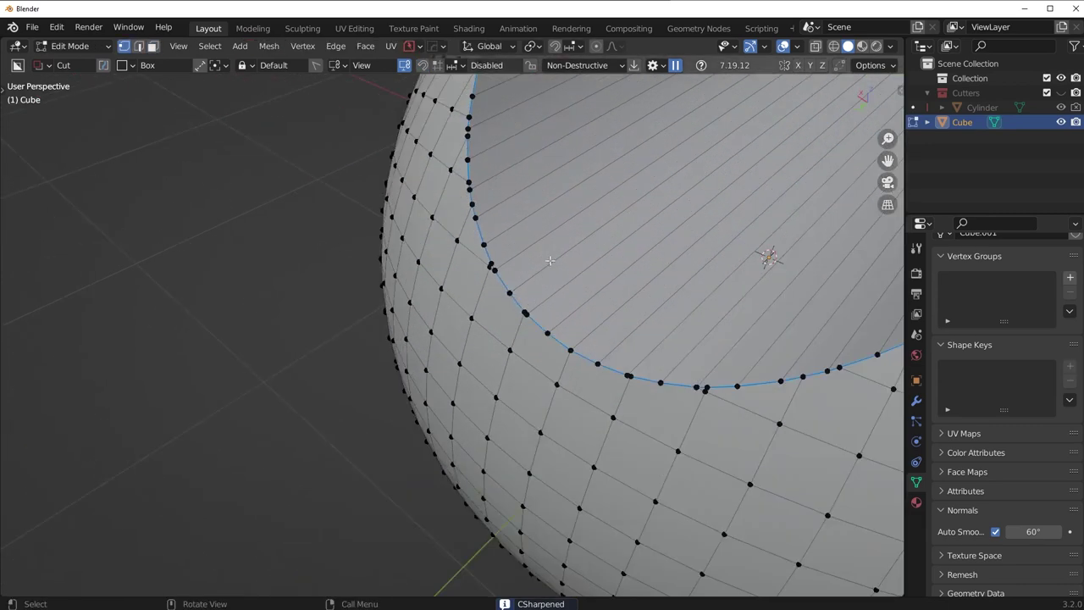
middle_click_drag(551, 261, 460, 321, "shift")
scroll(460, 322, "up", 2)
middle_click_drag(360, 309, 416, 337, "shift")
scroll(412, 338, "up", 2)
key("Tab")
left_click(601, 350)
left_click(426, 290)
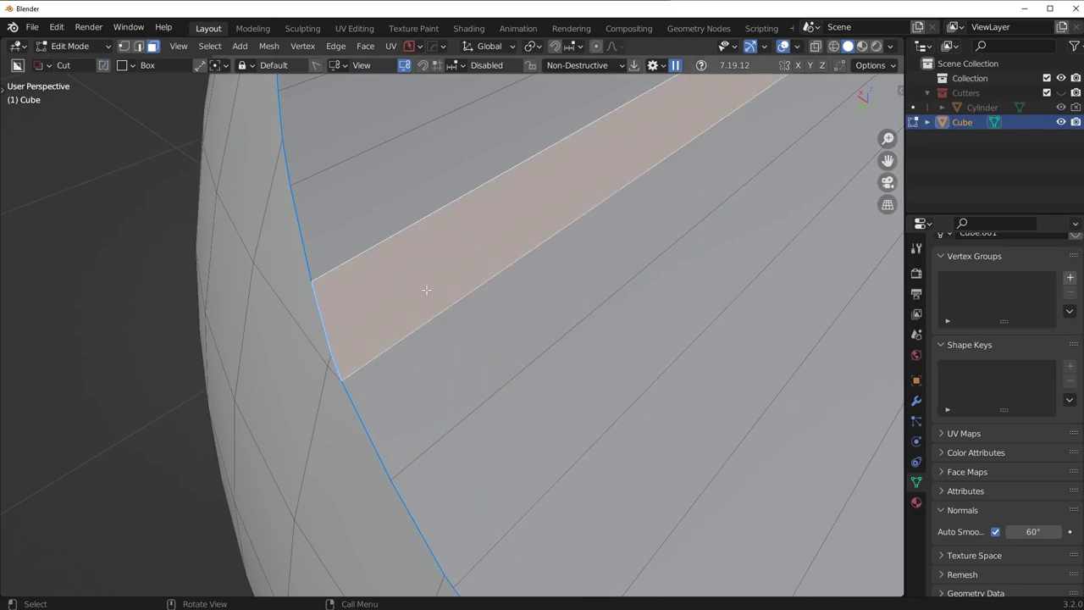
- Examine how the individual rim vertices connect the cut's long faces to the sphere's surrounding quads
scroll(426, 290, "down", 3)
middle_click_drag(644, 305, 738, 315)
scroll(737, 315, "down", 4)
scroll(571, 288, "up", 3)
key("1")
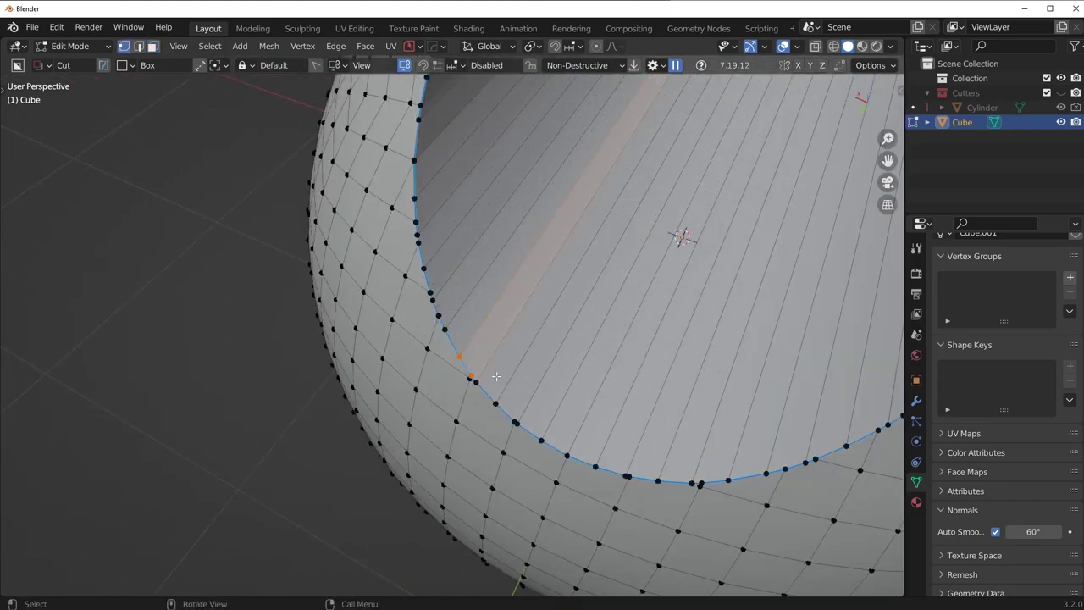
left_click(470, 376)
middle_click_drag(487, 374, 435, 315)
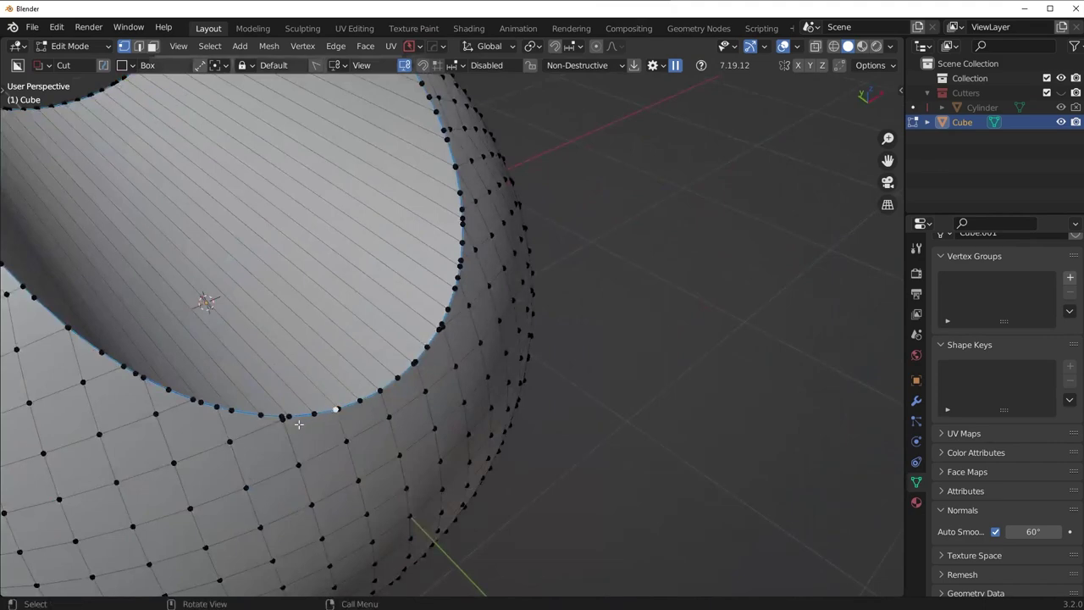
middle_click_drag(327, 387, 392, 312)
middle_click_drag(321, 236, 510, 266)
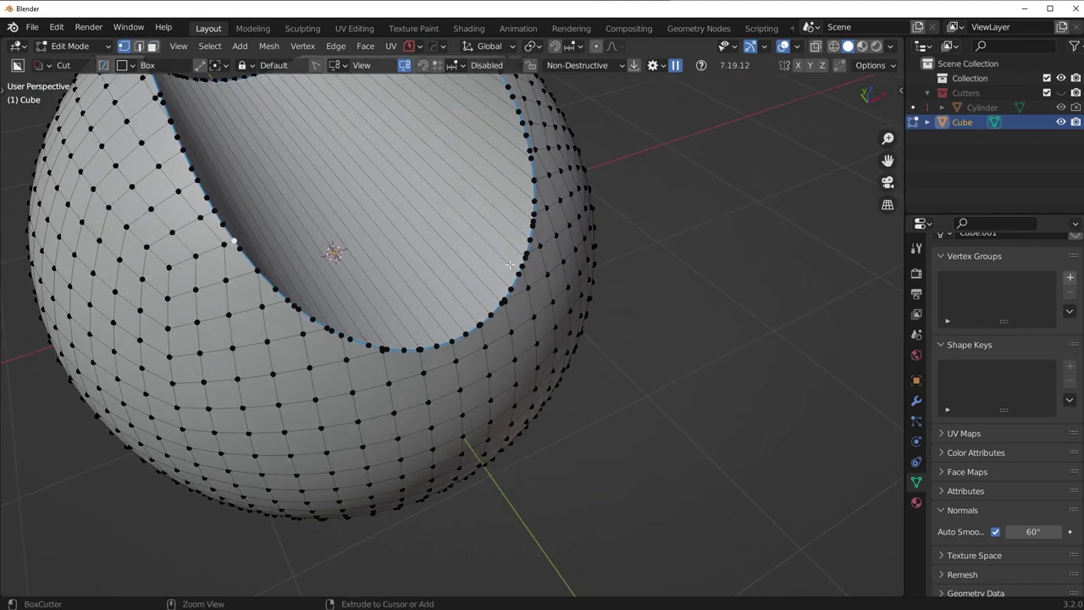
left_click(525, 252, "ctrl")
middle_click_drag(523, 133, 529, 228)
- Return to Object Mode, inspect the shading inside the cut, and show the sphere's modifiers
key("Tab")
left_click(548, 224)
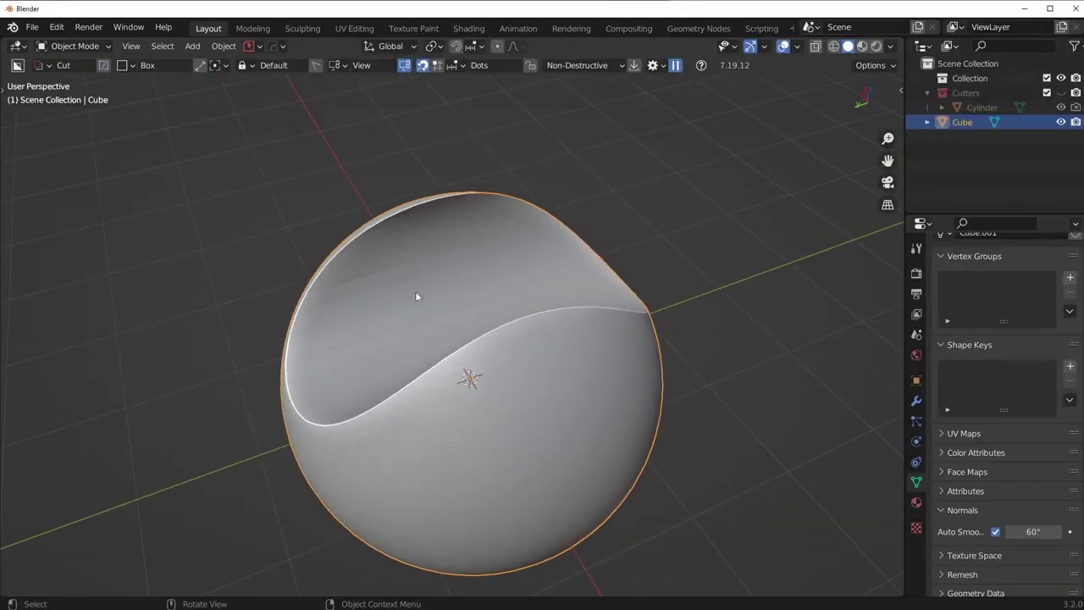
middle_click_drag(416, 298, 542, 282)
left_click(916, 400)
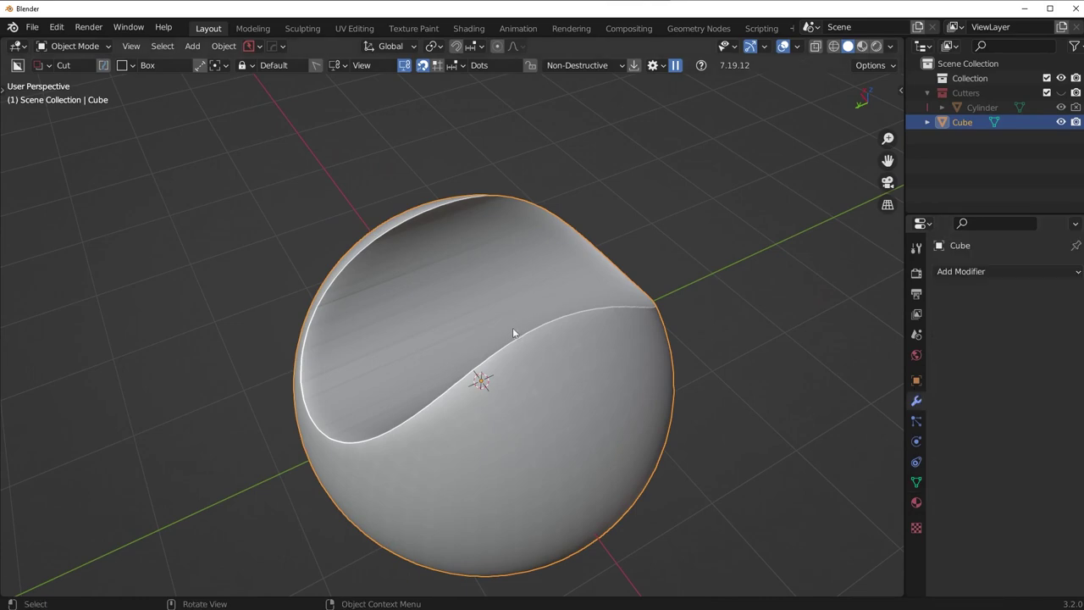
- Undo the edit session and the Csharp apply, restoring the sphere's live boolean in Object Mode
key("ctrl+z")
key("ctrl+z")
key("ctrl+z")
key("ctrl+z")
key("ctrl+z")
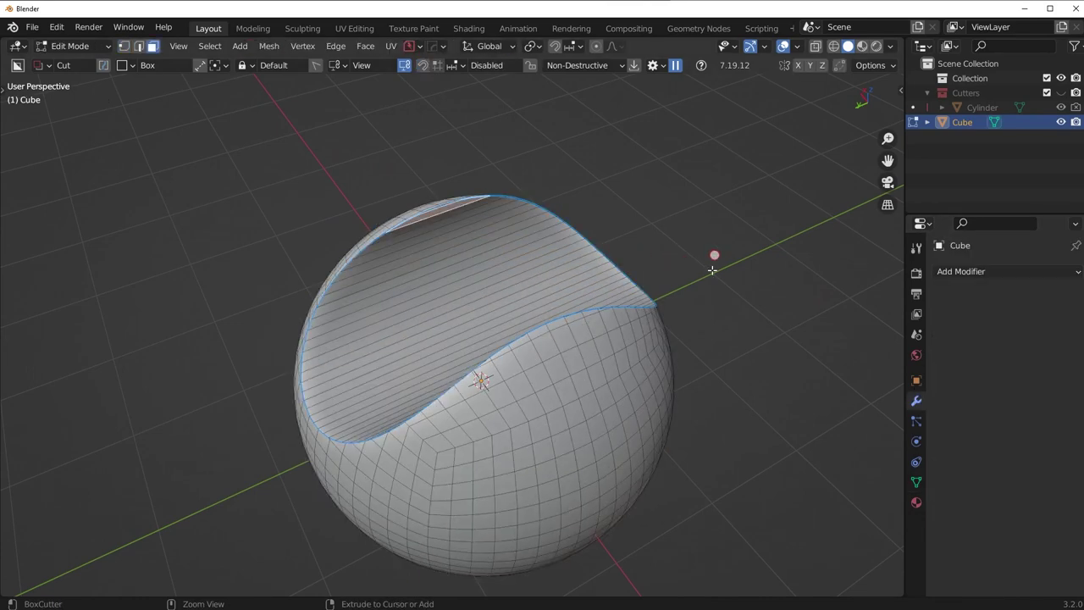
key("Tab")
- Reveal the boolean's cylinder cutter with the HOps boolean scroll and open its mesh in Edit Mode
key("q")
left_click(539, 373)
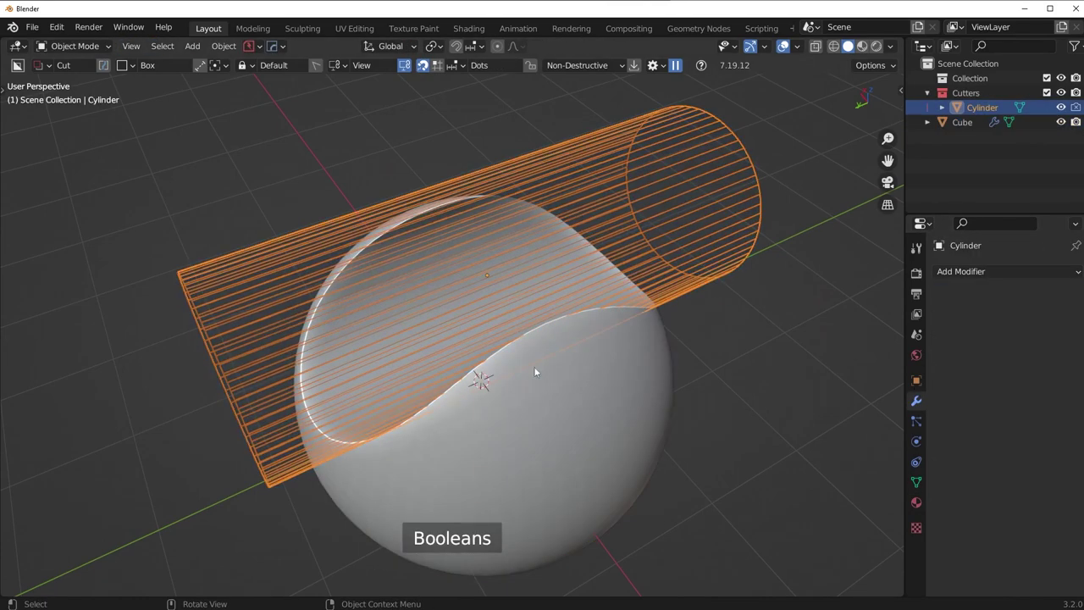
middle_click_drag(533, 366, 612, 311)
key("Tab")
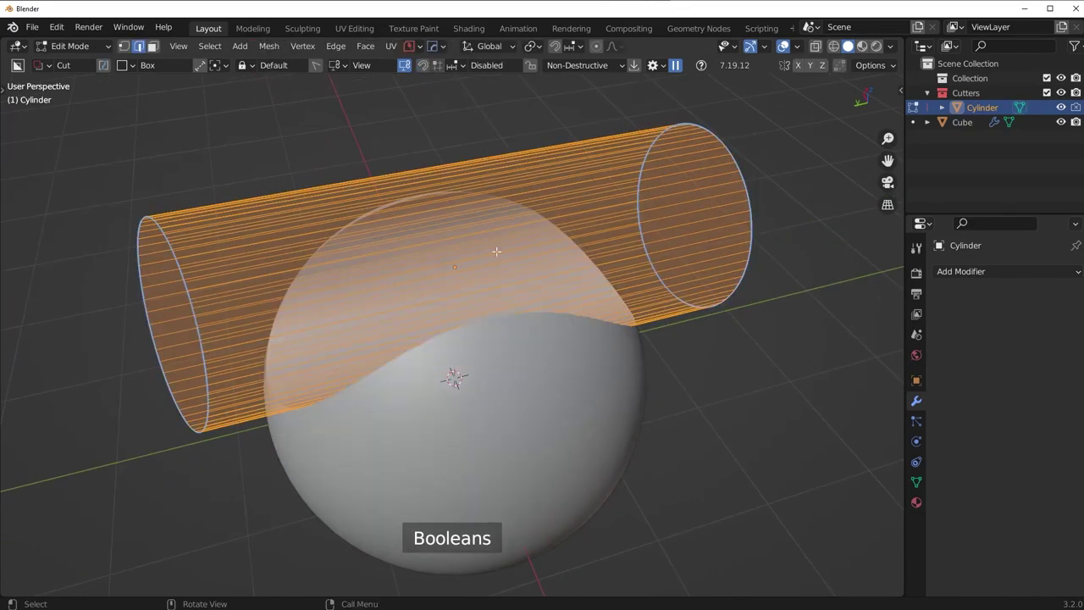
- Add 63 evenly spaced loop cuts around the cylinder cutter, without sliding them
key("ctrl+r")
scroll(497, 251, "up", 20)
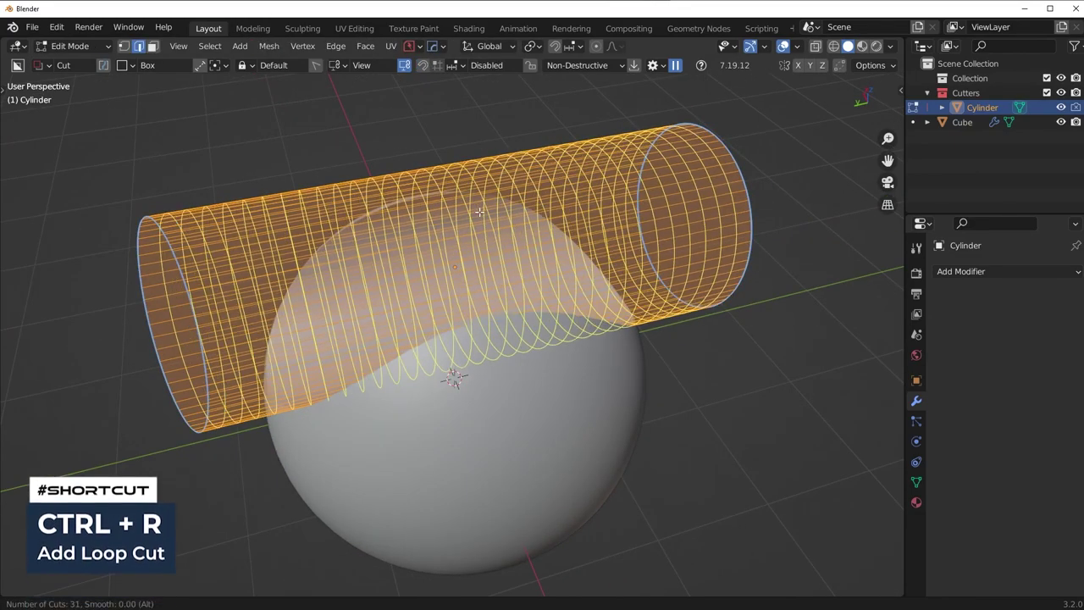
scroll(479, 211, "up", 20)
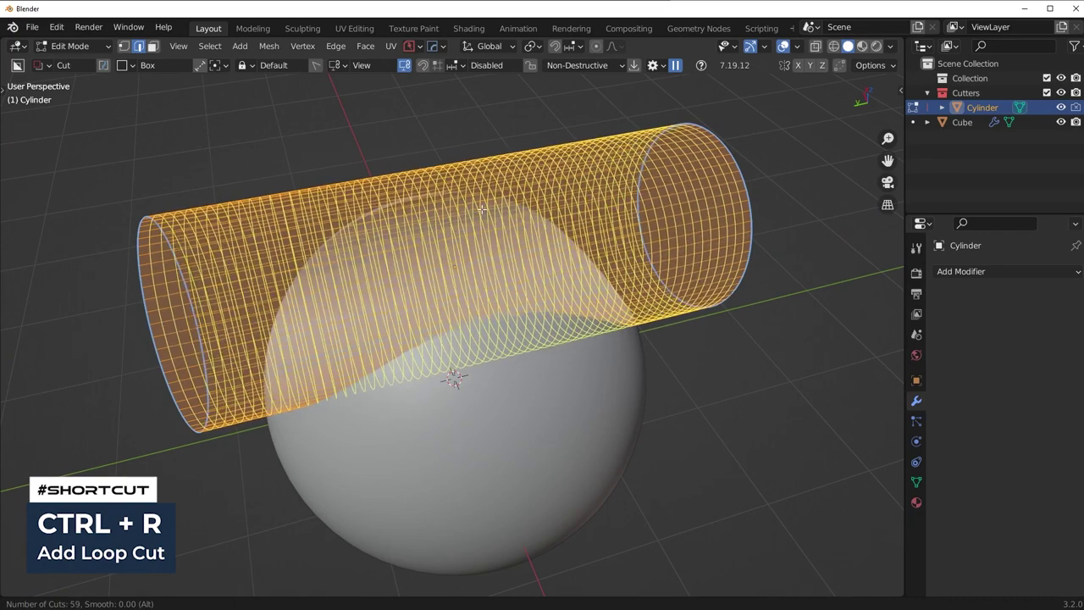
scroll(481, 210, "up", 9)
scroll(491, 205, "up", 1)
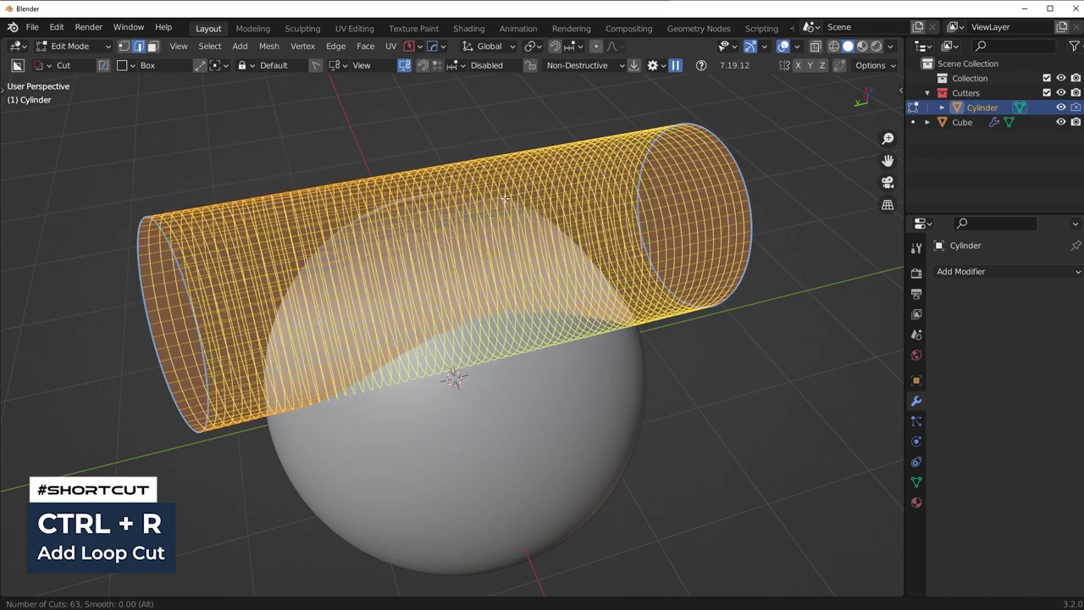
left_click(505, 197)
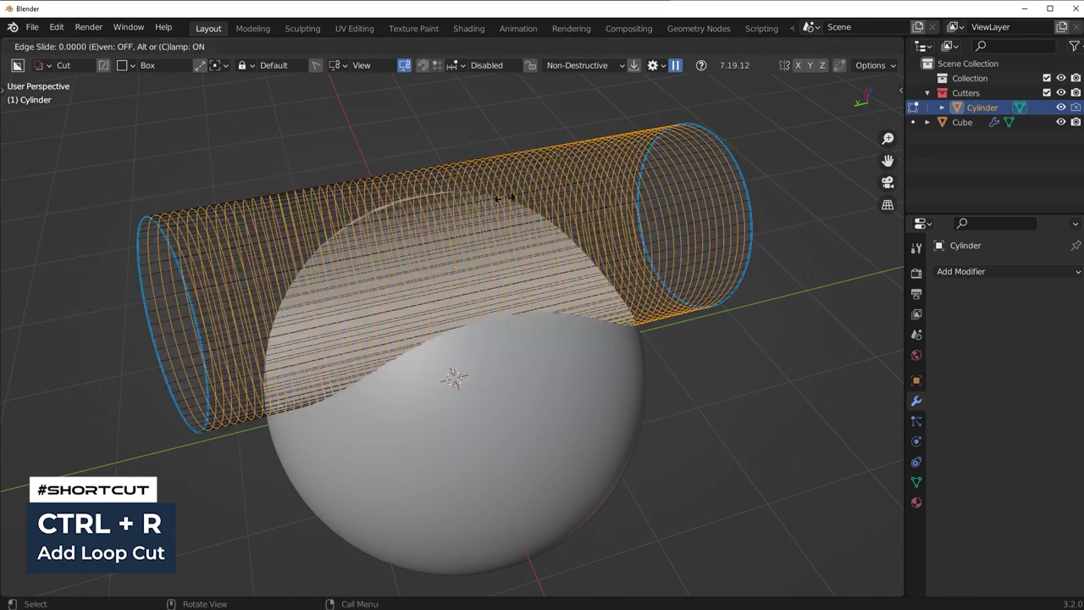
right_click(505, 198)
- Return to Object Mode, hide the Cutters collection, and display wireframes to inspect the cut's grid
key("Tab")
key("shift+2")
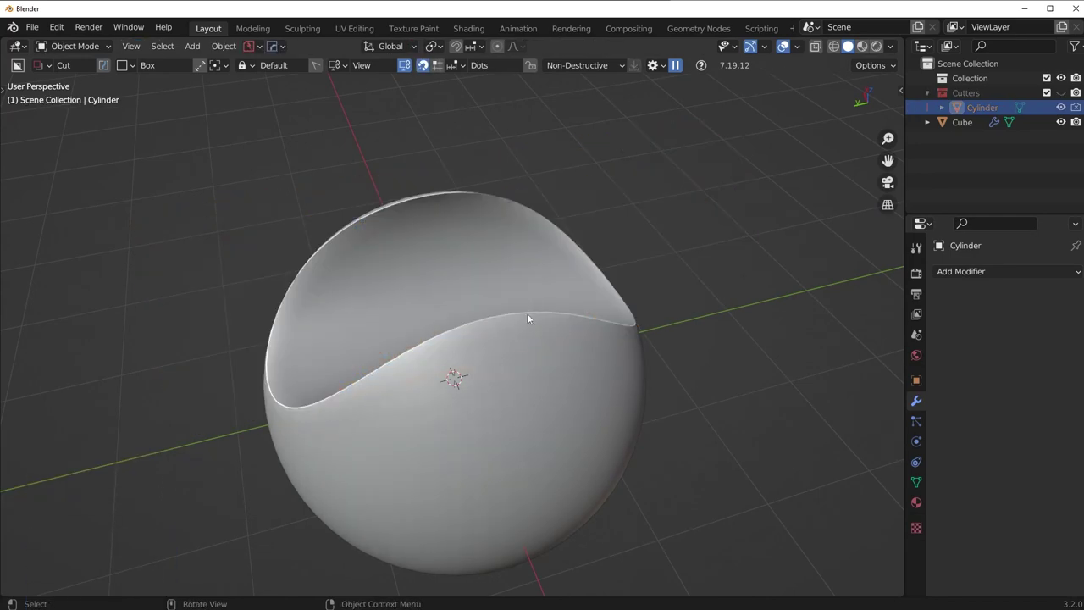
key("alt+v")
left_click(462, 368)
middle_click_drag(461, 367, 529, 375)
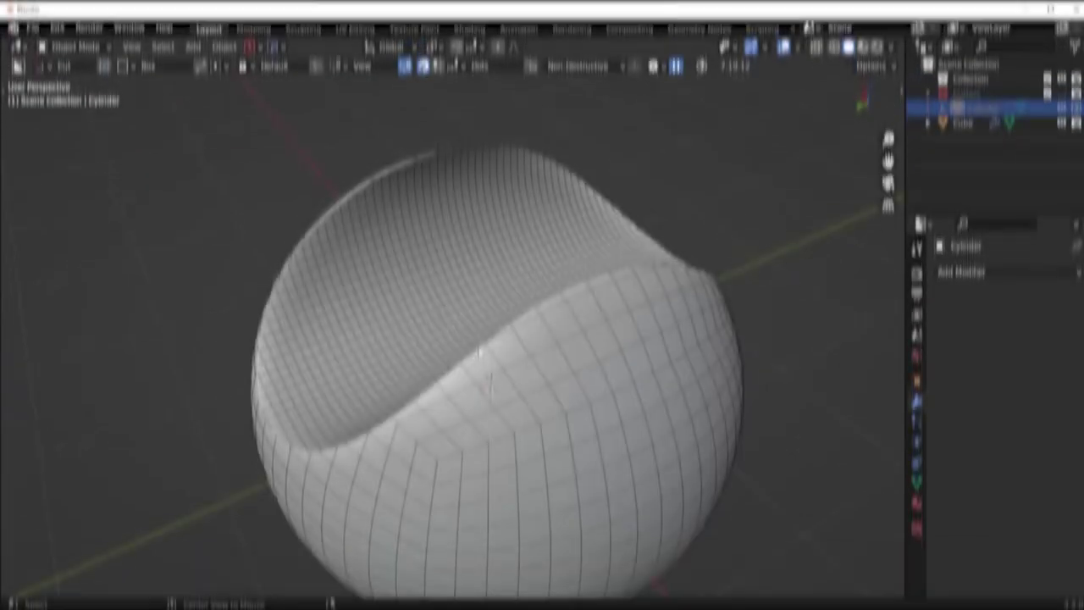
- Apply the sphere's boolean with HOps Csharp, keeping the cylinder cutter
left_click(534, 315)
key("q")
left_click(525, 288)
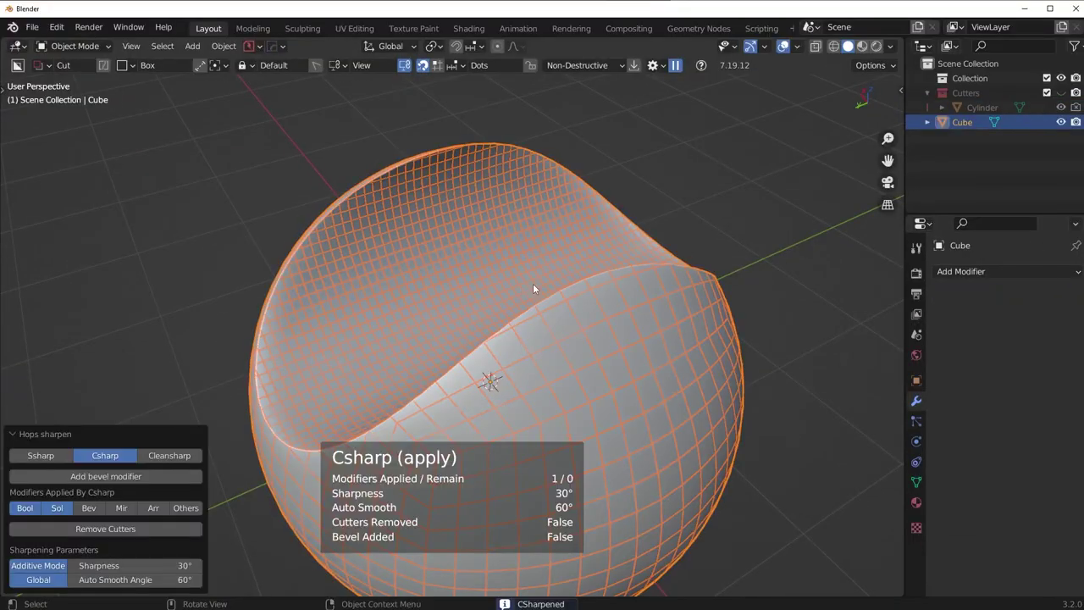
- Open the sphere's mesh in Edit Mode in vertex selection, close to the cut's upper edge
middle_click_drag(565, 291, 484, 300)
middle_click_drag(530, 223, 583, 239)
scroll(537, 293, "up", 4)
key("Tab")
left_click(520, 219)
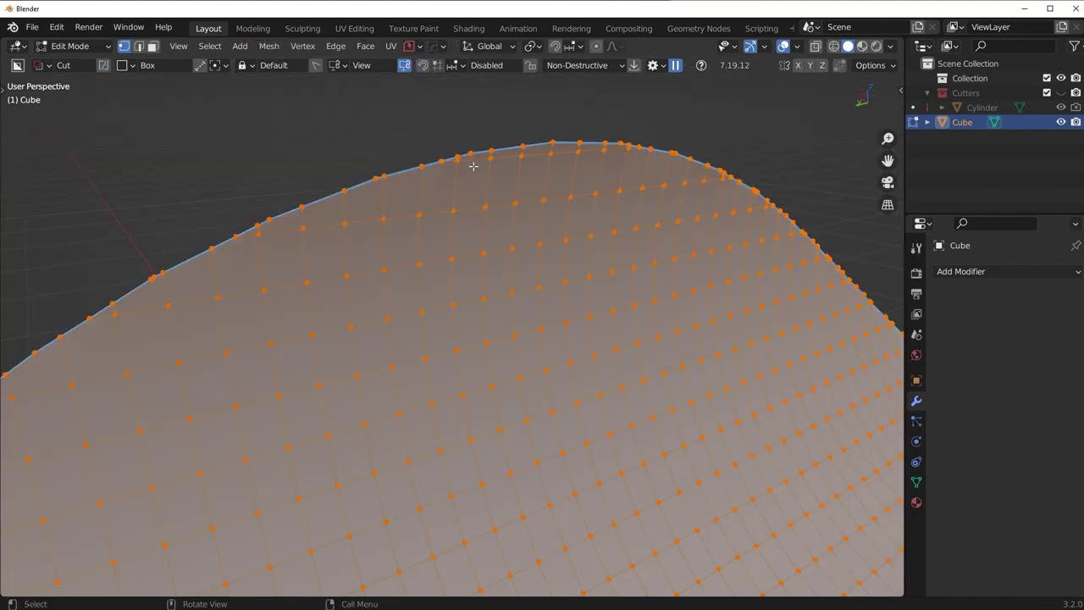
- Deselect the whole mesh and switch to edge selection to examine the dense grid along the cut's rim
middle_click_drag(653, 150, 429, 196)
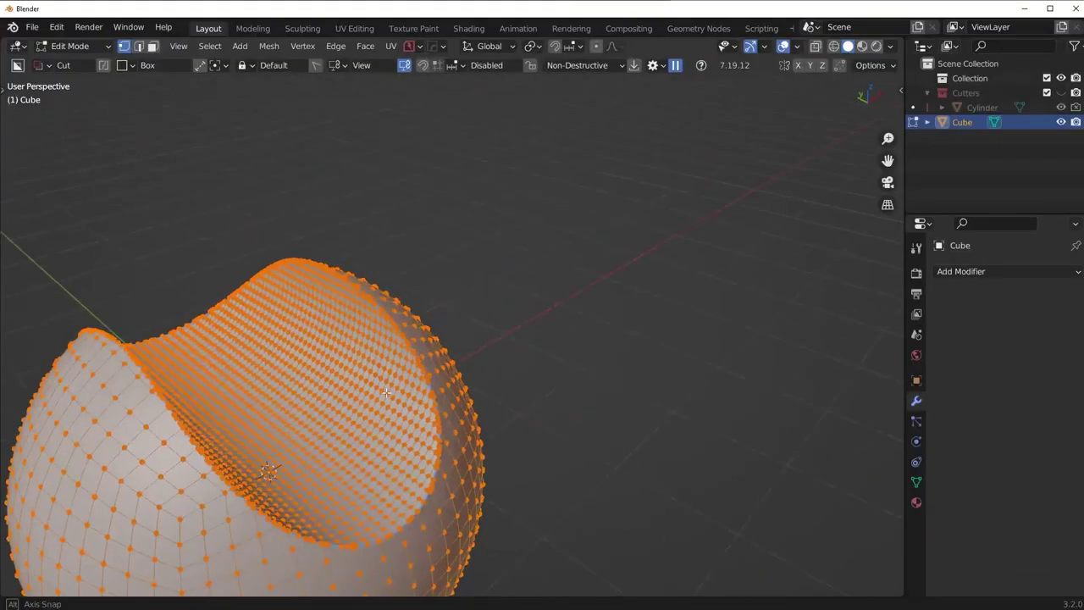
key("alt+a")
scroll(475, 266, "up", 5)
middle_click_drag(475, 266, 460, 288)
key("Tab")
left_click(449, 442)
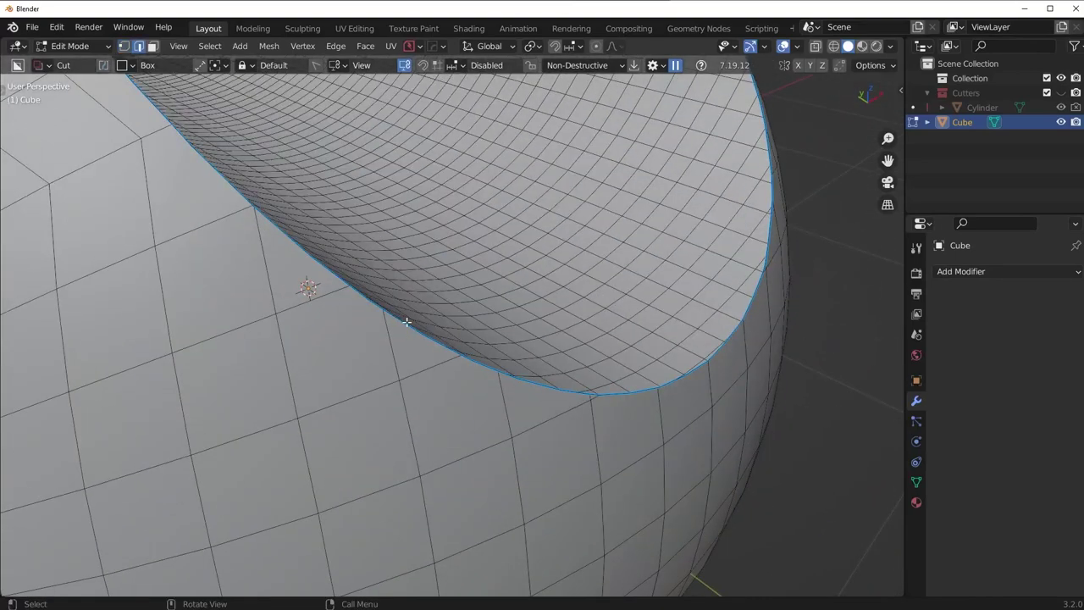
- Select the edge loop around the sphere cut's rim and switch to vertex selection
left_click(397, 317, "alt")
middle_click_drag(397, 317, 442, 373)
left_click(439, 381)
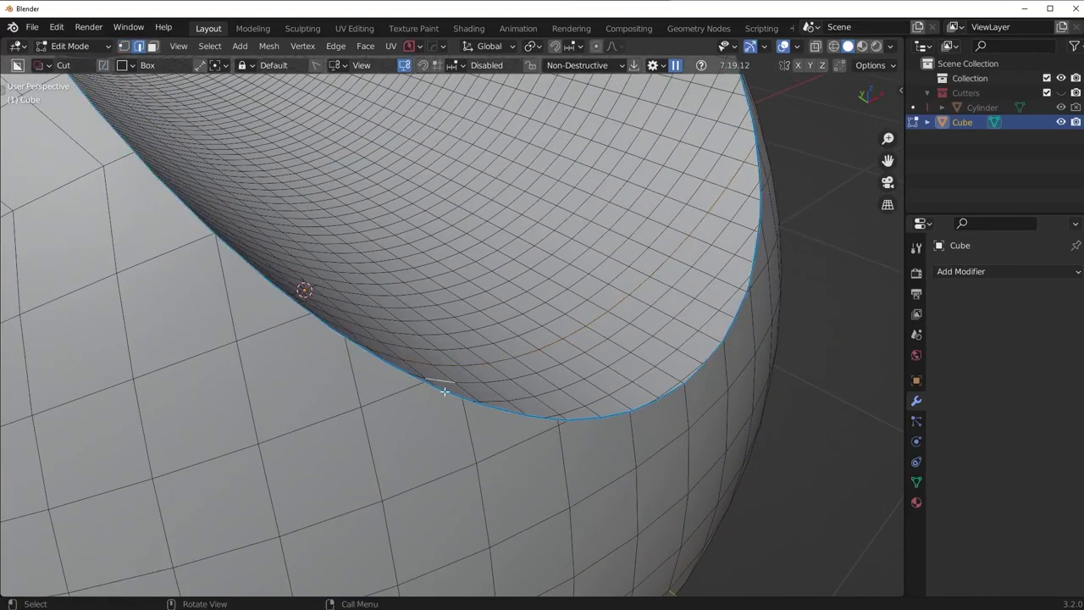
left_click(447, 394, "alt")
scroll(590, 353, "down", 3)
key("Tab")
left_click(495, 354)
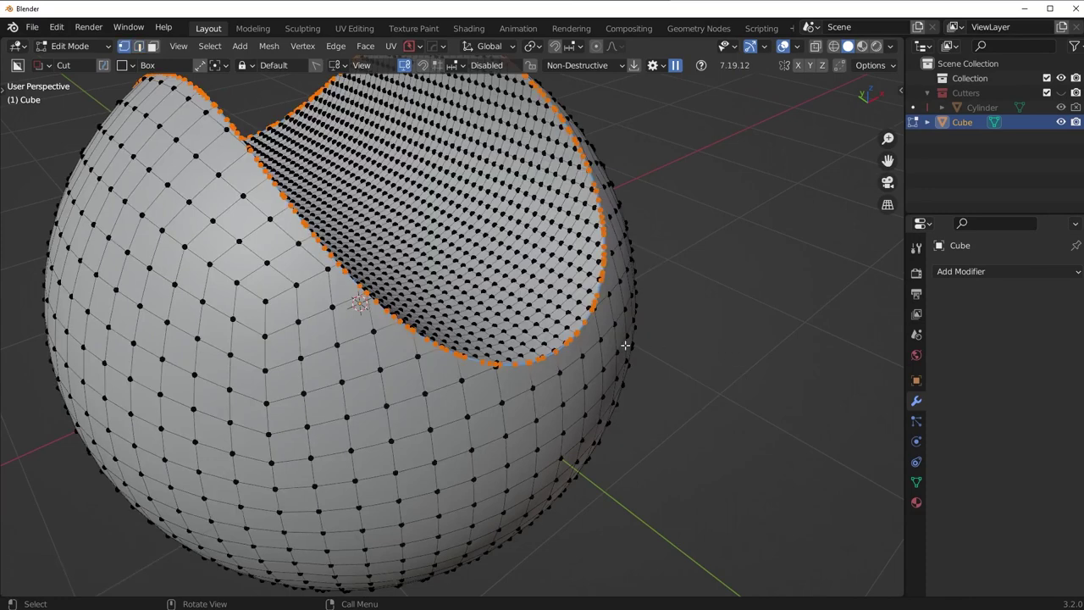
- Run MACHIN3 Boolean Cleanup on the rim vertices with side A and a threshold of 0.65, and return to Object Mode
key("y")
left_click(617, 299)
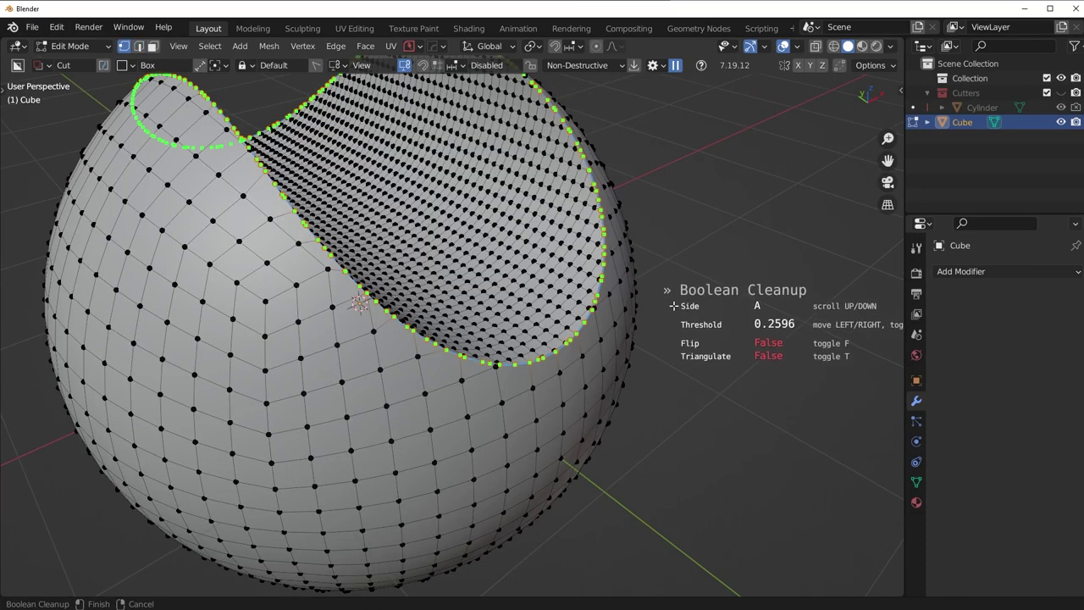
left_click(734, 307)
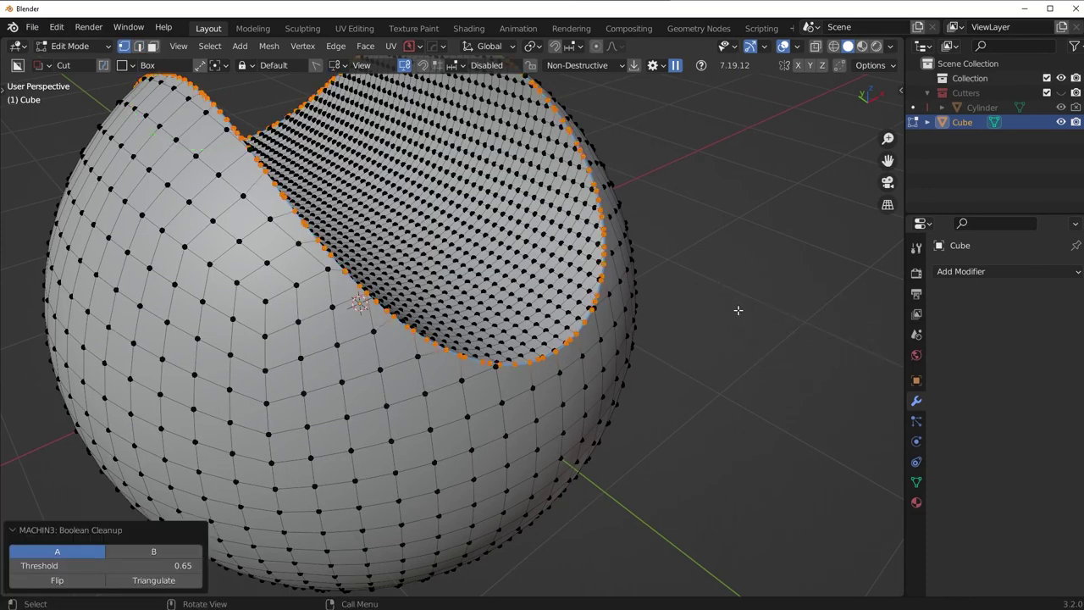
key("Tab")
left_click(693, 193)
middle_click_drag(693, 192, 523, 339)
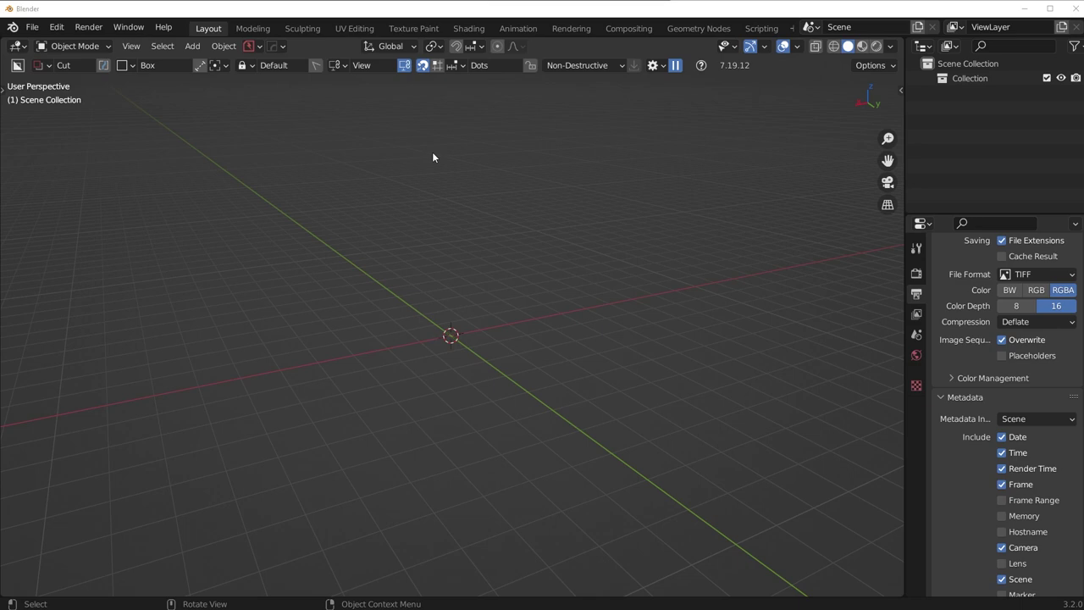
- Add a mesh cube at the centre of the new empty scene
middle_click_drag(447, 147, 511, 258)
key("shift+a")
mouse_move(511, 258)
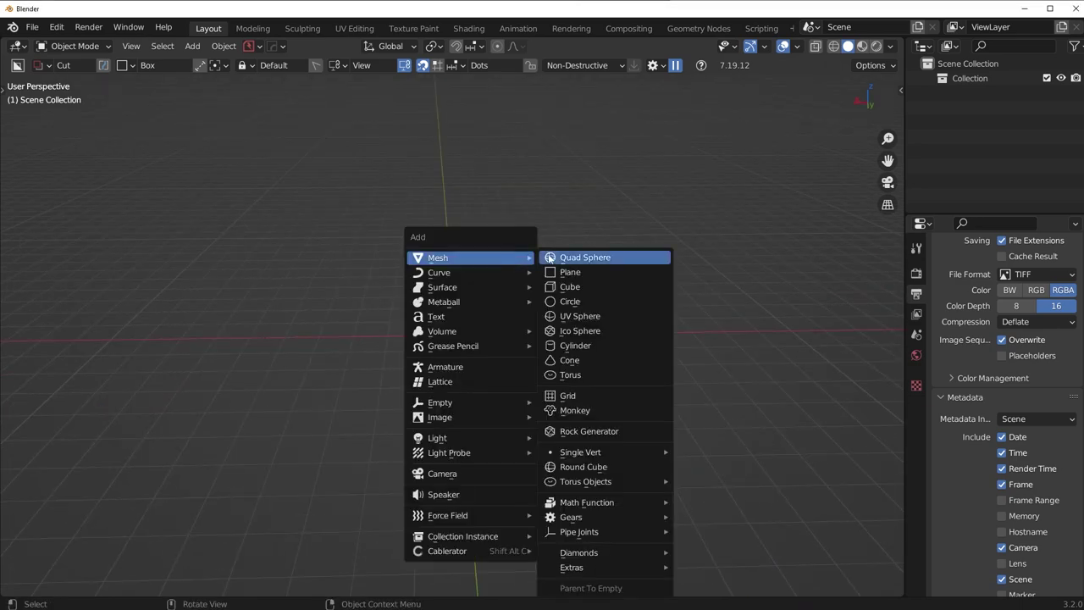
left_click(572, 286)
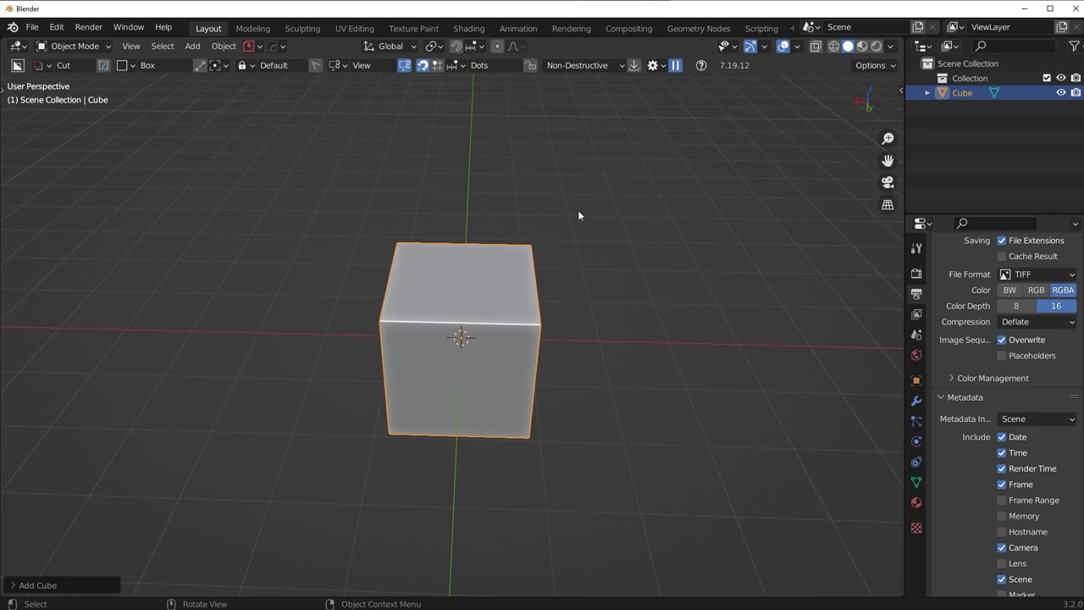
- Add a mesh cylinder inside the cube and set its vertices to 64
key("shift+a")
mouse_move(618, 217)
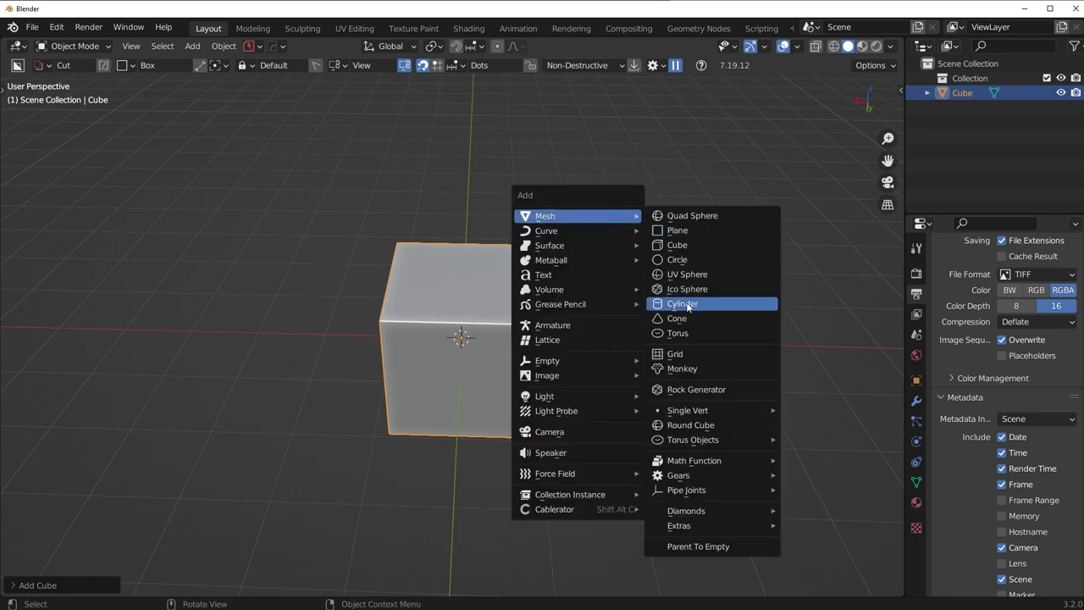
left_click(669, 305)
left_click(86, 584)
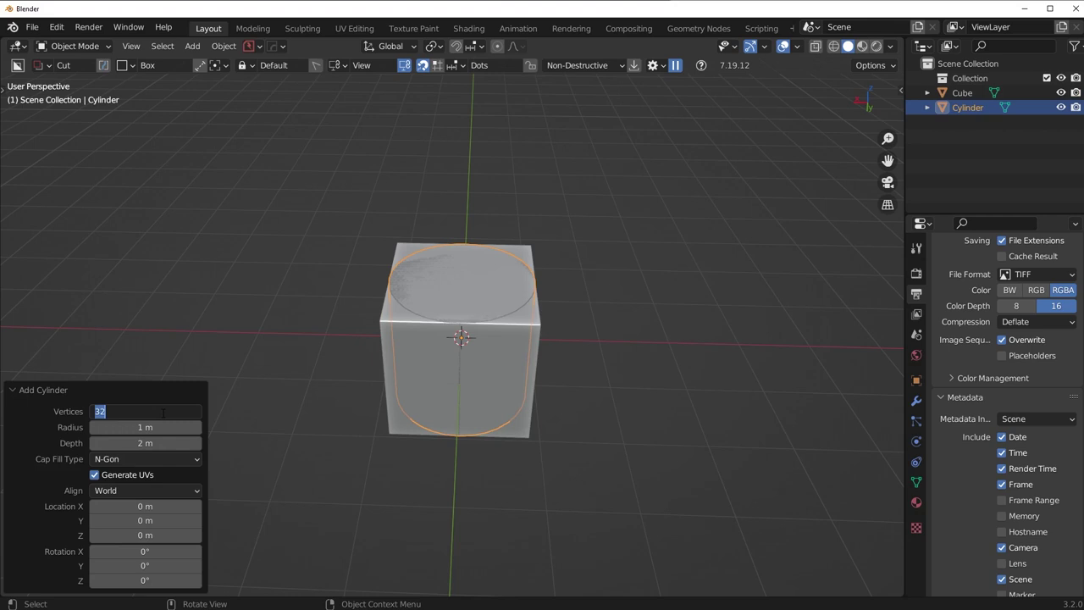
type("64")
key("Return")
- Sharpen the cylinder with HOps Ssharp and scale it uniformly to about 0.69
key("q")
left_click(701, 250)
key("s")
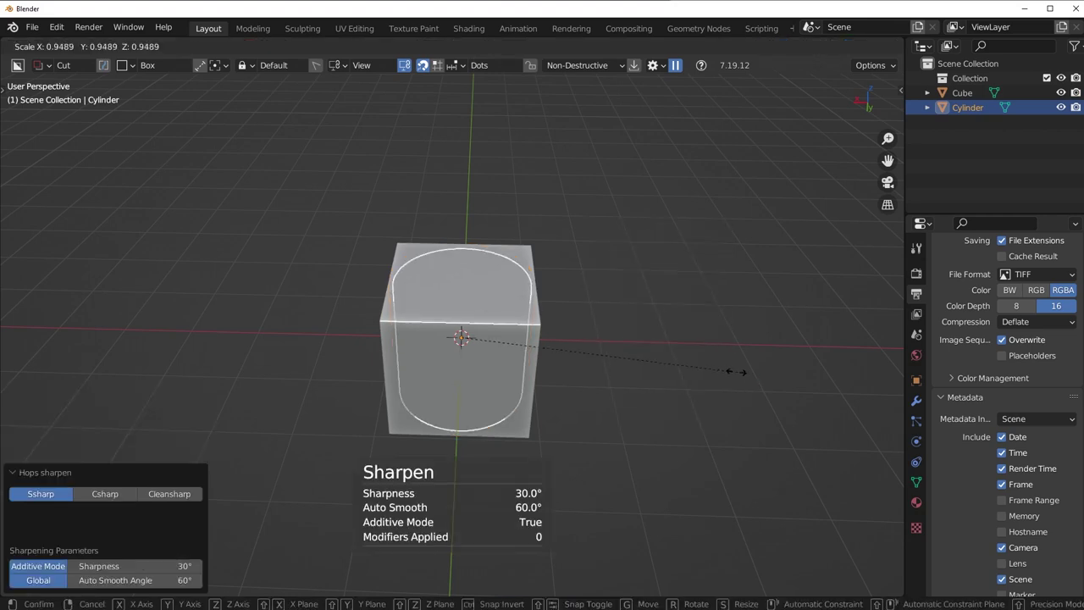
left_click(663, 357)
- Raise the cylinder along Z so its top sits just above the cube's top face
middle_click_drag(663, 358, 588, 365)
key("g")
key("z")
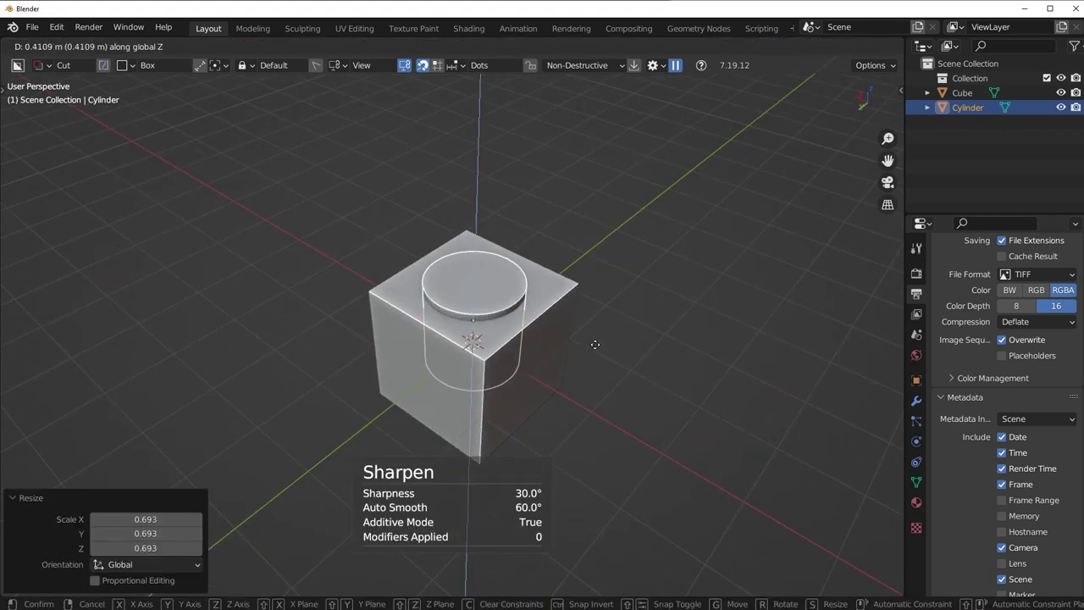
left_click(588, 353)
- Subtract the cylinder from the cube with a HOps Difference boolean and hide the Cutters collection
left_click(535, 309, "shift")
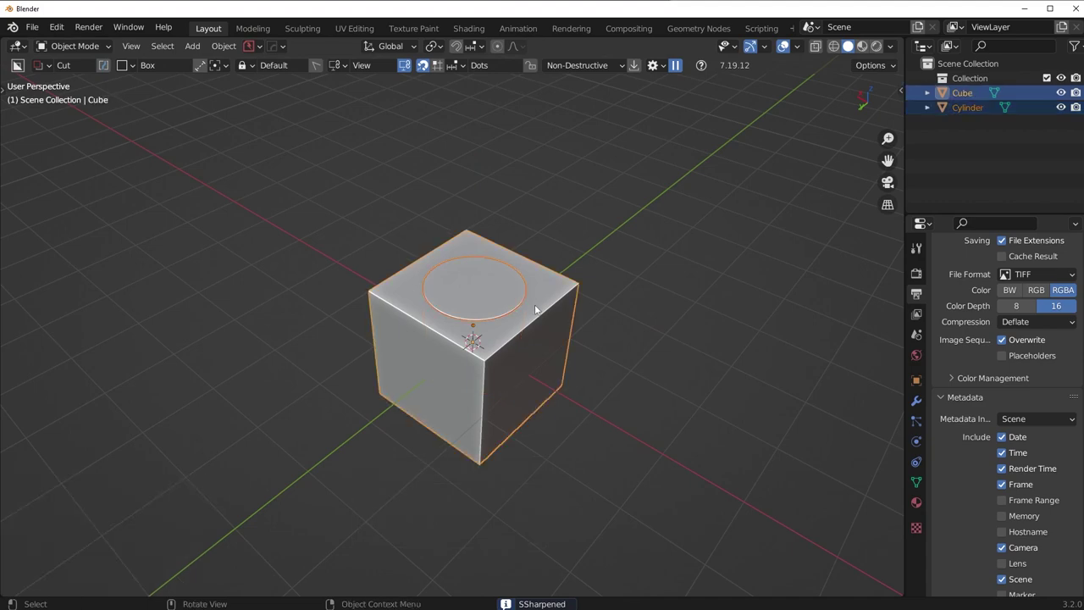
key("ctrl+minus")
scroll(516, 327, "up", 4)
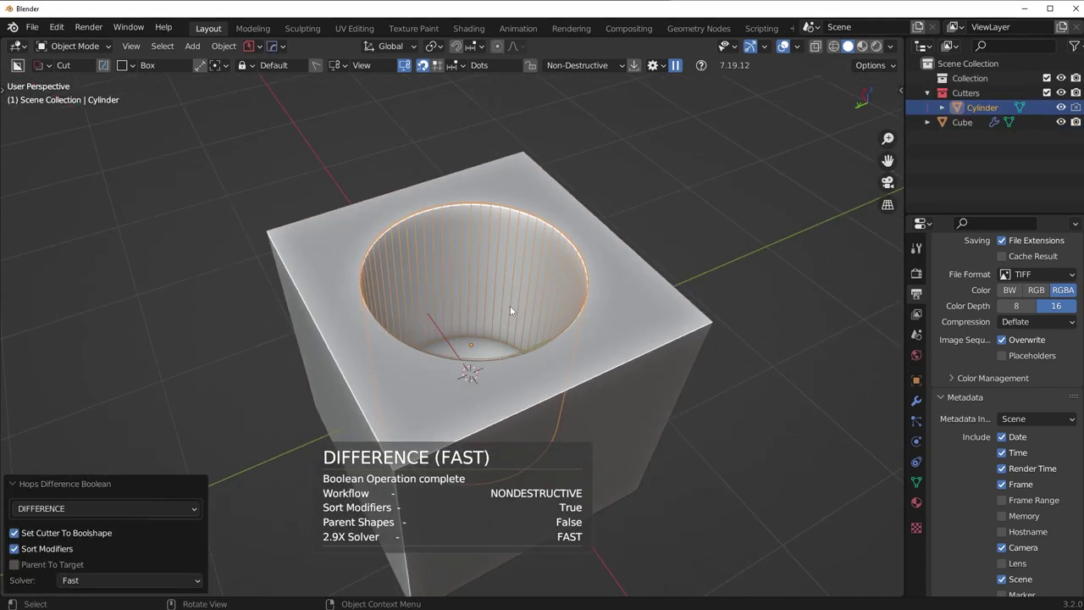
middle_click_drag(510, 305, 602, 287)
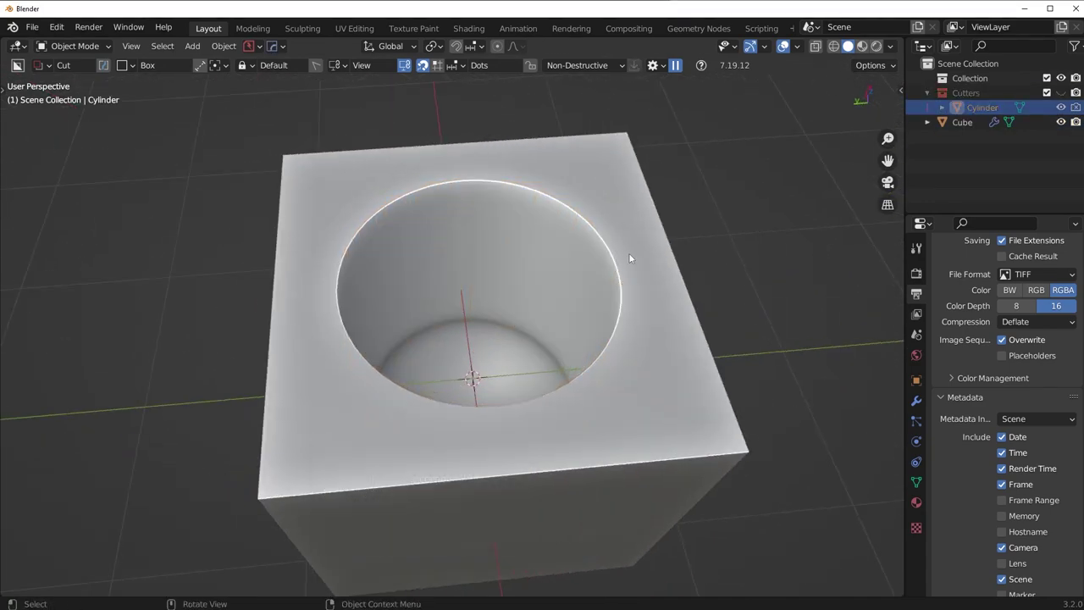
- Select the cube and sharpen it with HOps Ssharp
left_click(629, 252)
key("q")
left_click(622, 252)
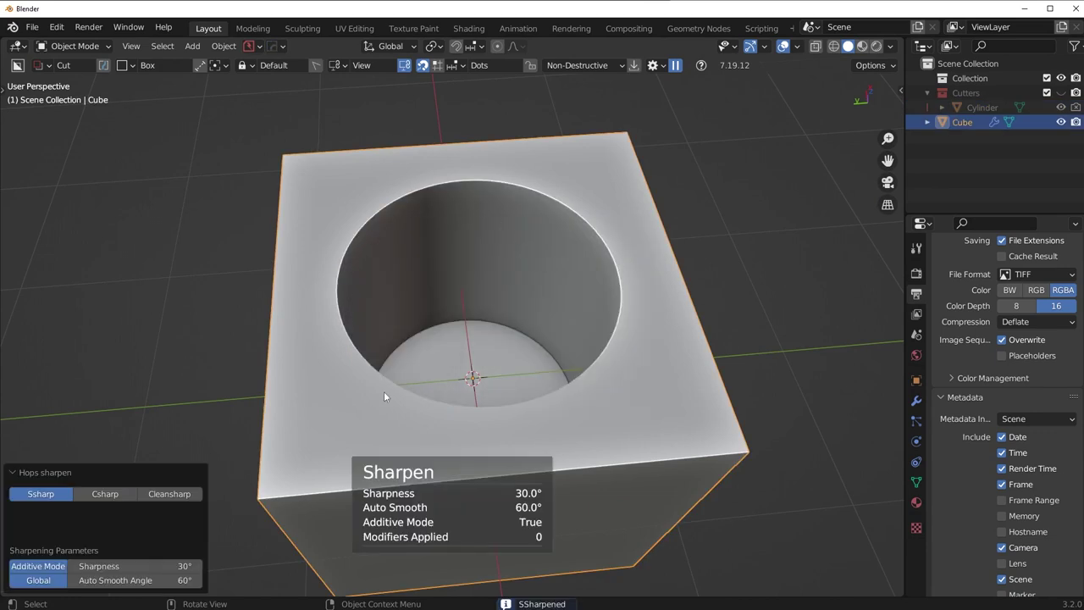
- Apply the cube's Boolean modifier and open its mesh in edge selection mode
left_click(916, 400)
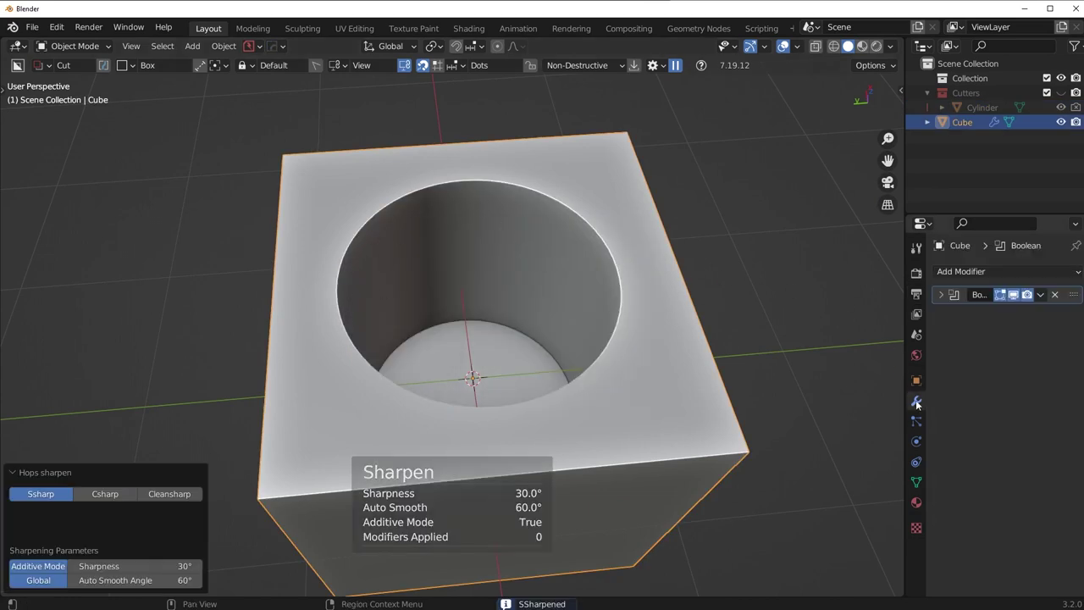
left_click(1037, 296)
left_click(1028, 311)
key("Tab")
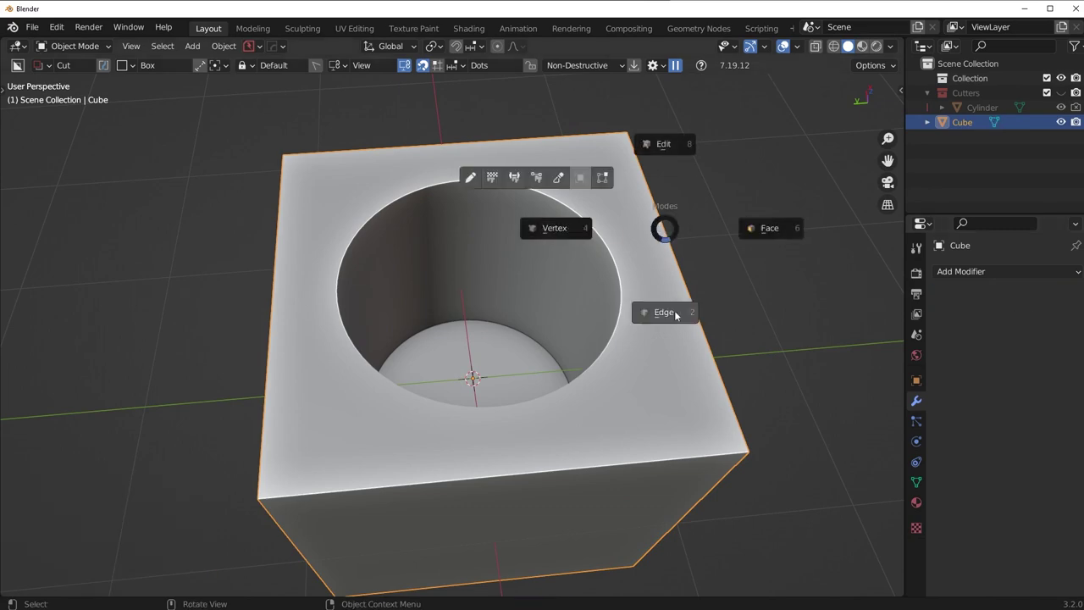
left_click(676, 314)
- Select only the hole's upper rim edge loop and try to bevel it
key("alt+a")
left_click(604, 239, "alt")
key("ctrl+b")
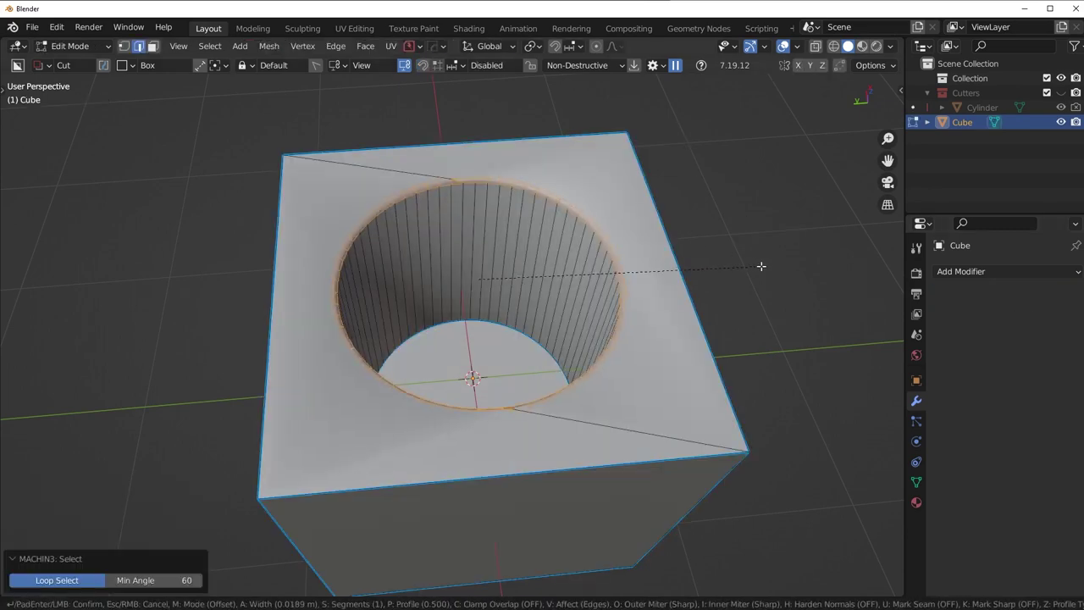
right_click(772, 264)
- Symmetrize the cube's mesh and dissolve the two stray edges joining the hole's rim to the top face's corners
middle_click_drag(627, 347, 767, 356)
key("alt+x")
left_click(336, 212)
key("ctrl+x")
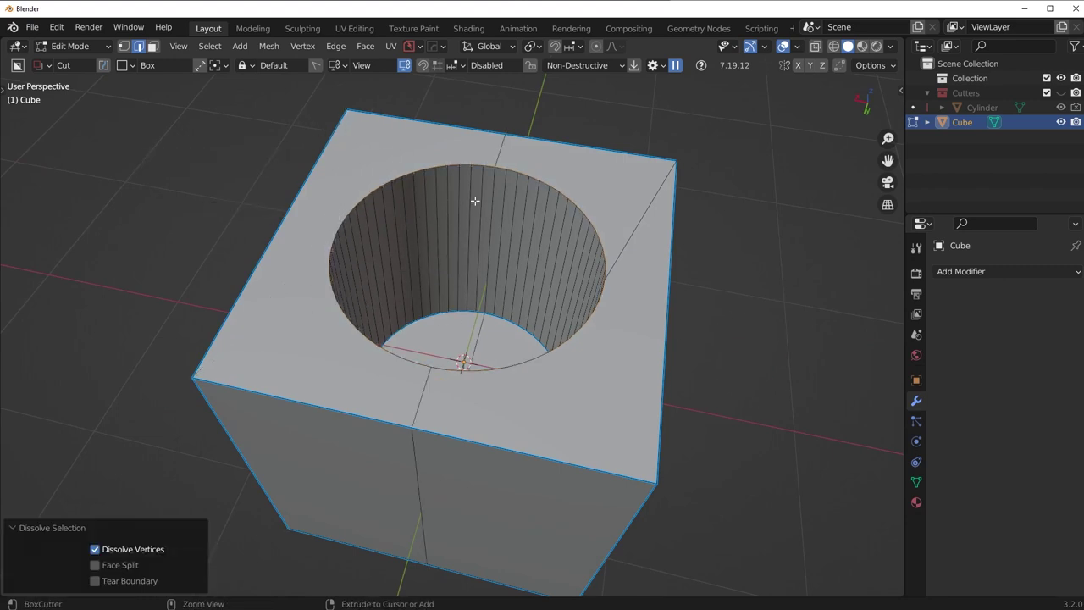
left_click(642, 215)
key("ctrl+x")
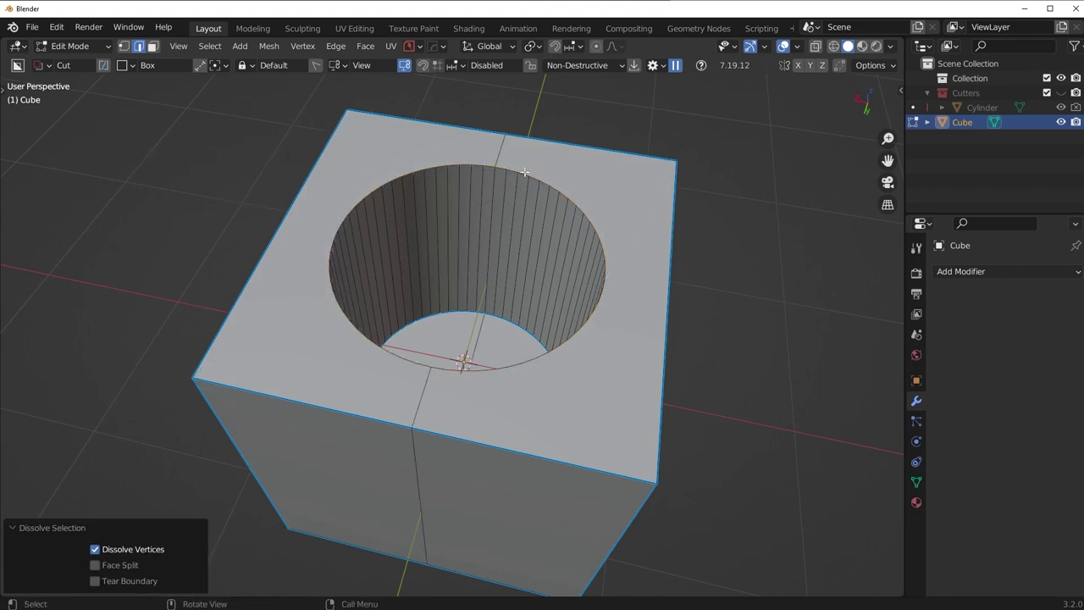
- Bevel the hole's rim loop by about 0.11 m with one segment and return to Object Mode
double_click(525, 172)
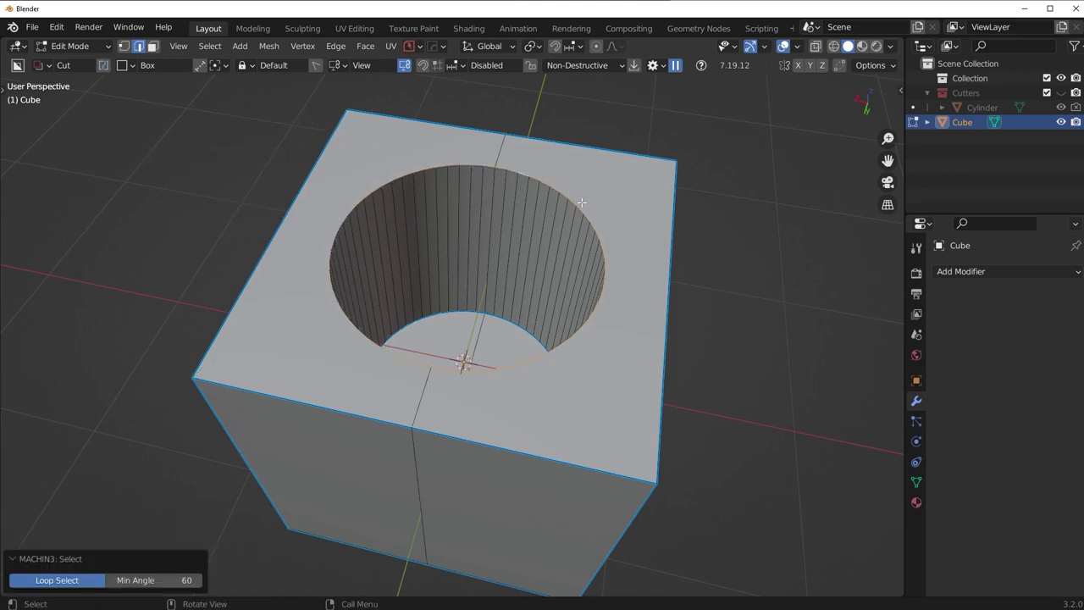
key("ctrl+b")
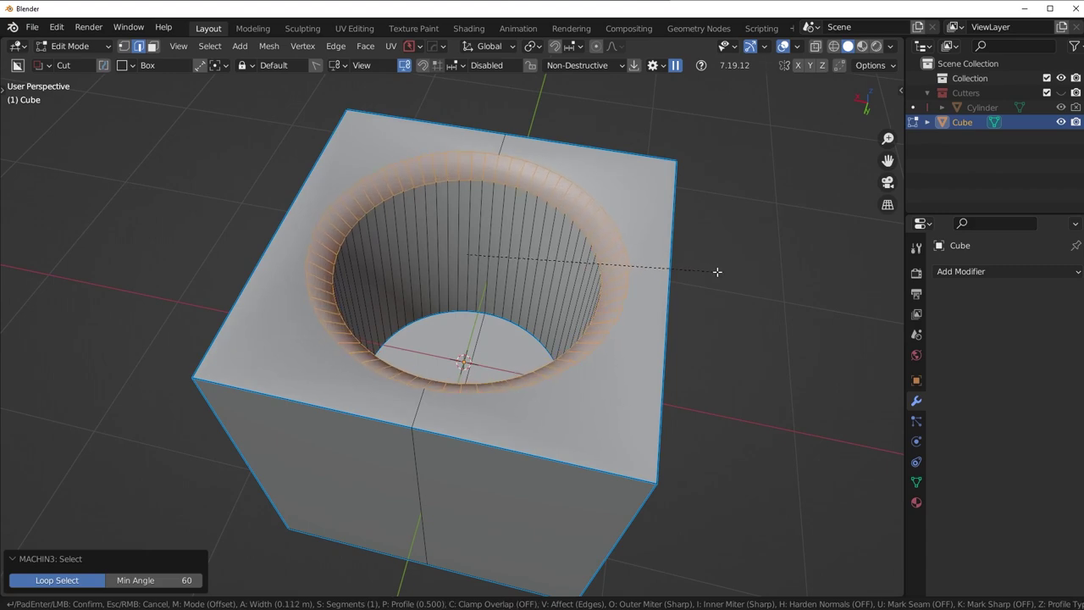
left_click(713, 273)
key("Tab")
left_click(691, 194)
- Run HOps Autosmooth on the cube with sharpness 30° and auto smooth 35°, and inspect the bevelled hole's shading
key("q")
left_click(682, 232)
left_click(720, 244)
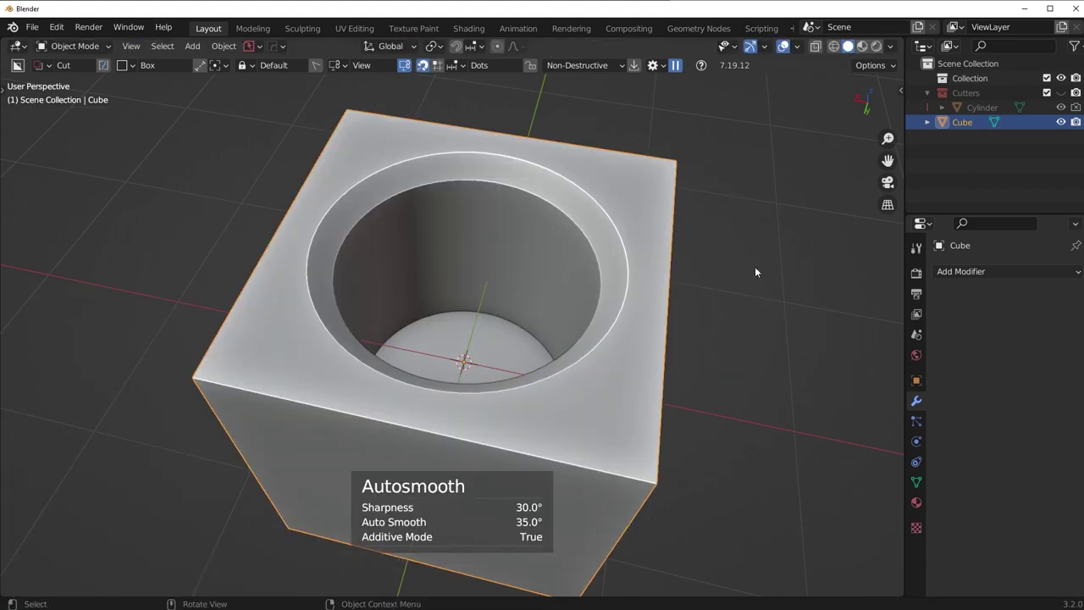
middle_click_drag(755, 266, 476, 242)
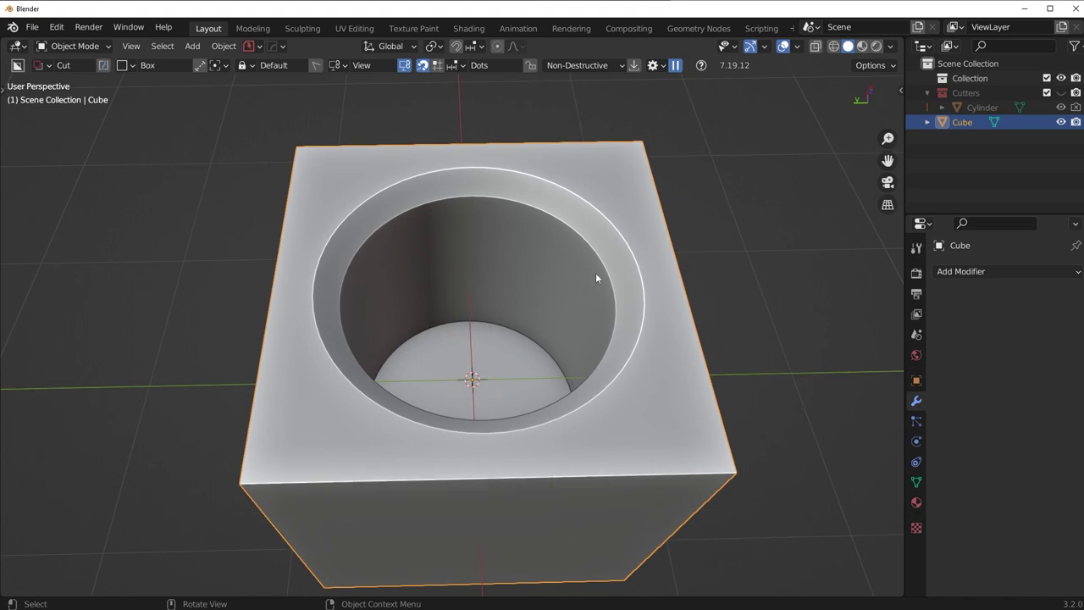
- Reopen the cube's mesh and undo the bevel, dissolves and symmetrize back to the unapplied Boolean modifier in Object Mode
key("Tab")
middle_click_drag(398, 342, 487, 314)
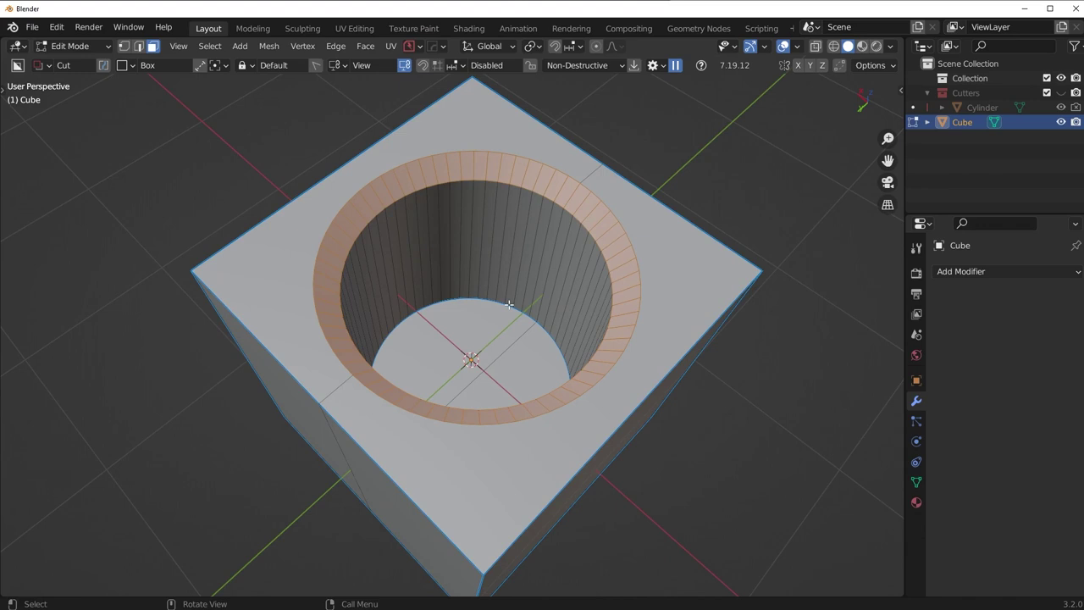
key("ctrl+z")
key("ctrl+z")
key("ctrl+z")
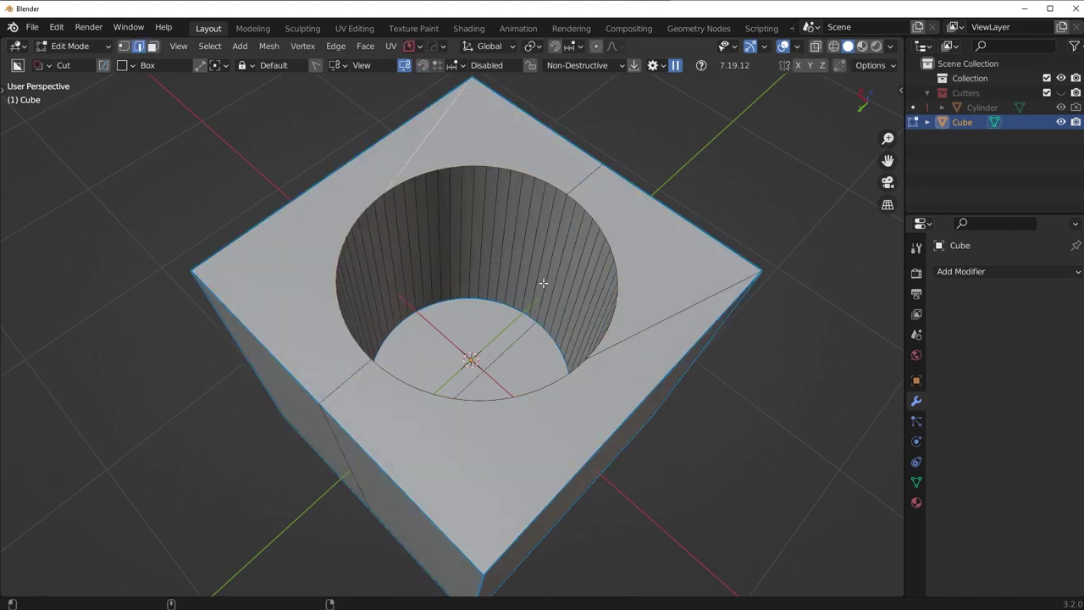
key("ctrl+z")
key("ctrl+z")
key("ctrl+z")
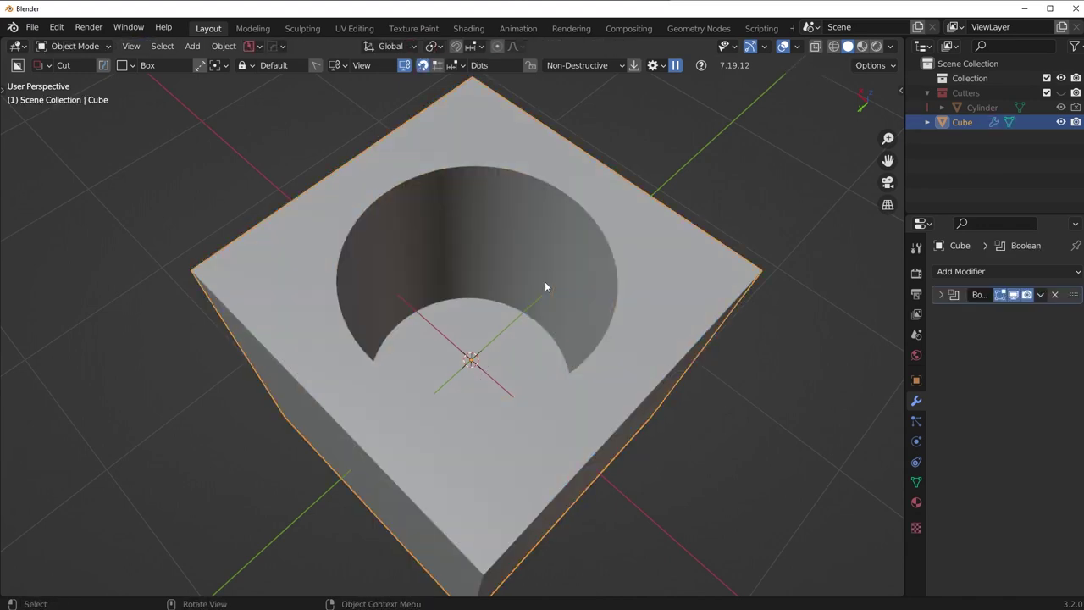
- Briefly turn off the cube's Boolean in the viewport and overlay wireframes on the cut to examine the live boolean
left_click(1013, 296)
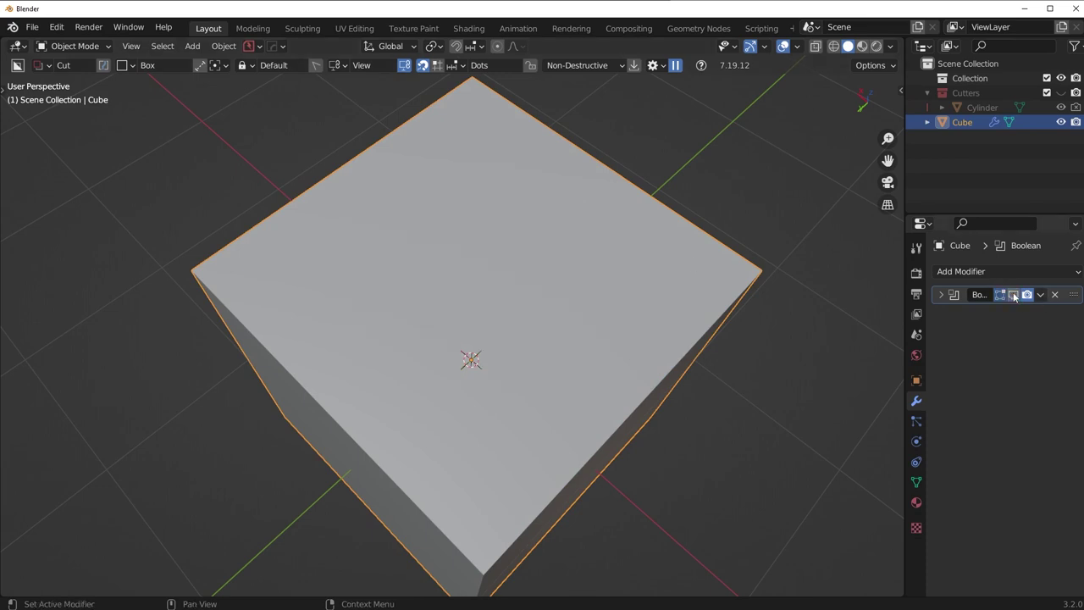
left_click(1013, 296)
key("alt+v")
left_click(635, 303)
key("alt+v")
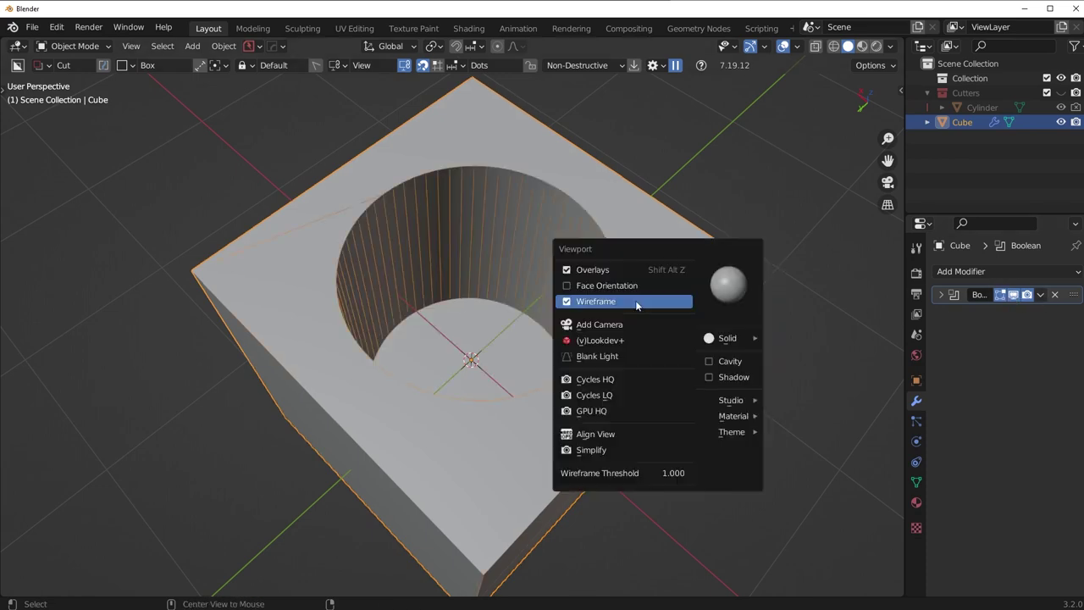
left_click(635, 301)
- Reveal the cube's cylinder cutter through HOps and open its mesh in Edit Mode
key("q")
left_click(627, 332)
left_click(609, 332)
key("Tab")
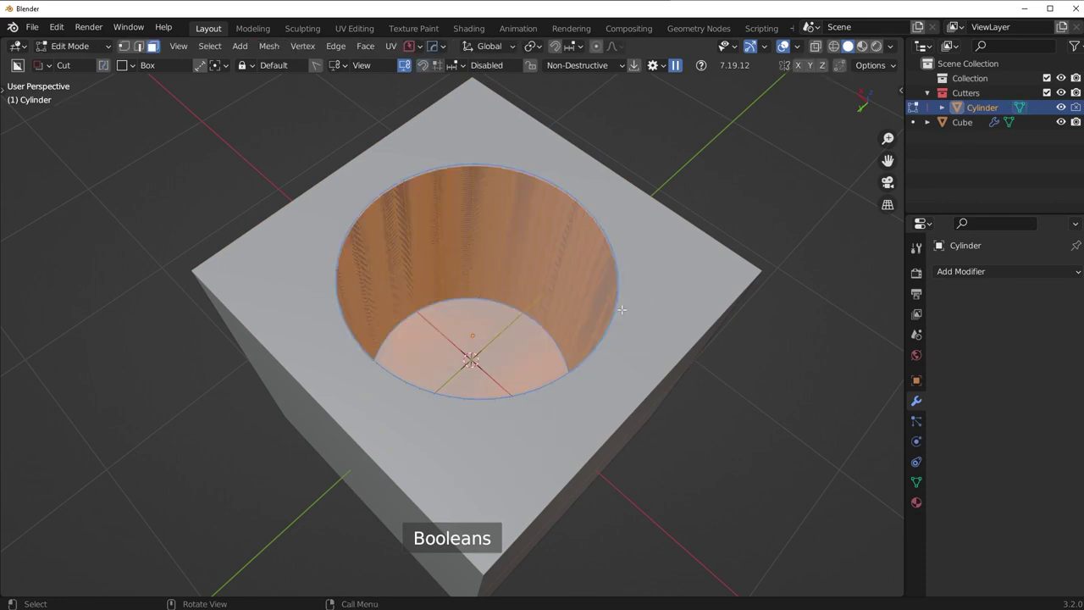
middle_click_drag(506, 337, 695, 301)
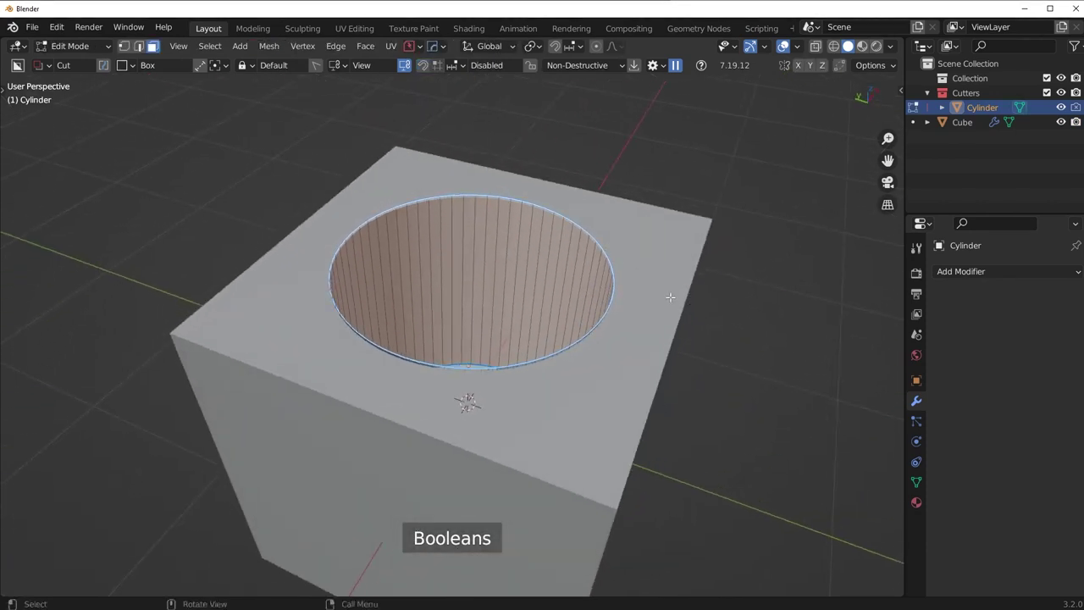
- Try a bevel on the fully selected cylinder cutter and flip its mesh normals
key("ctrl+b")
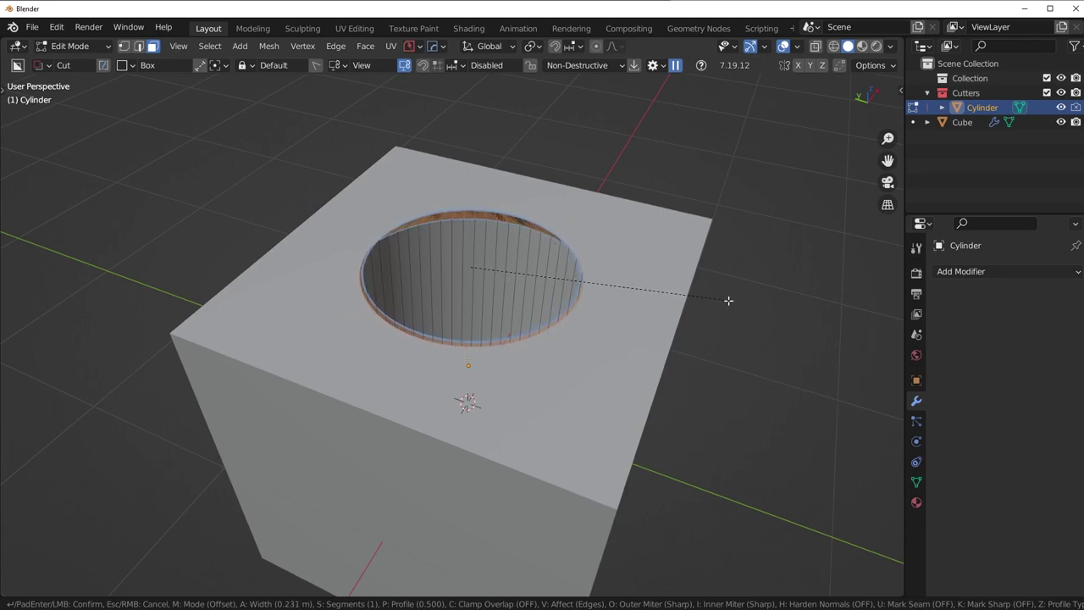
right_click(729, 301)
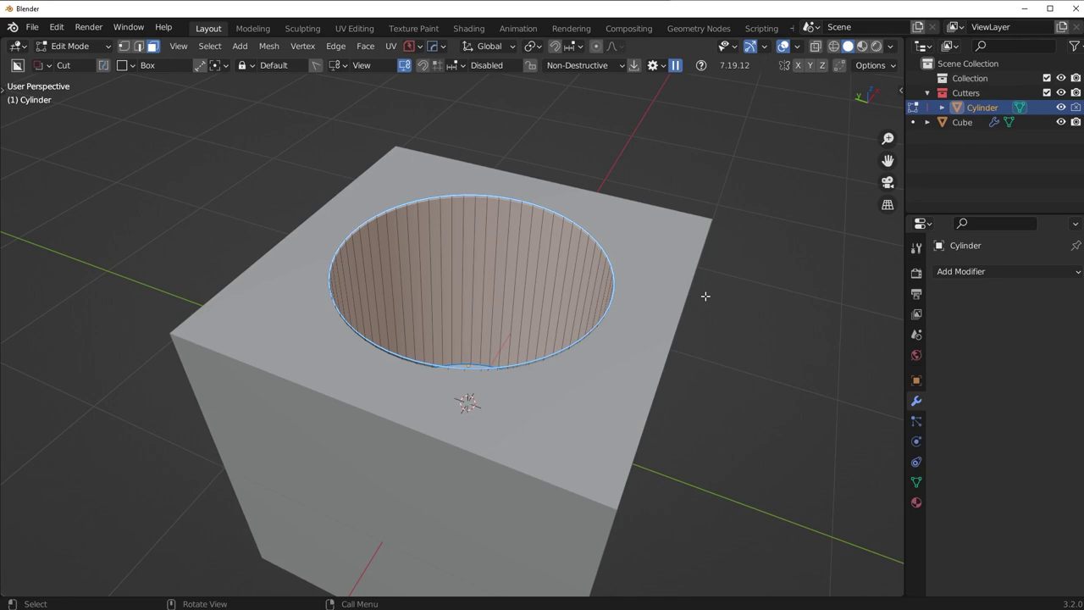
key("alt+n")
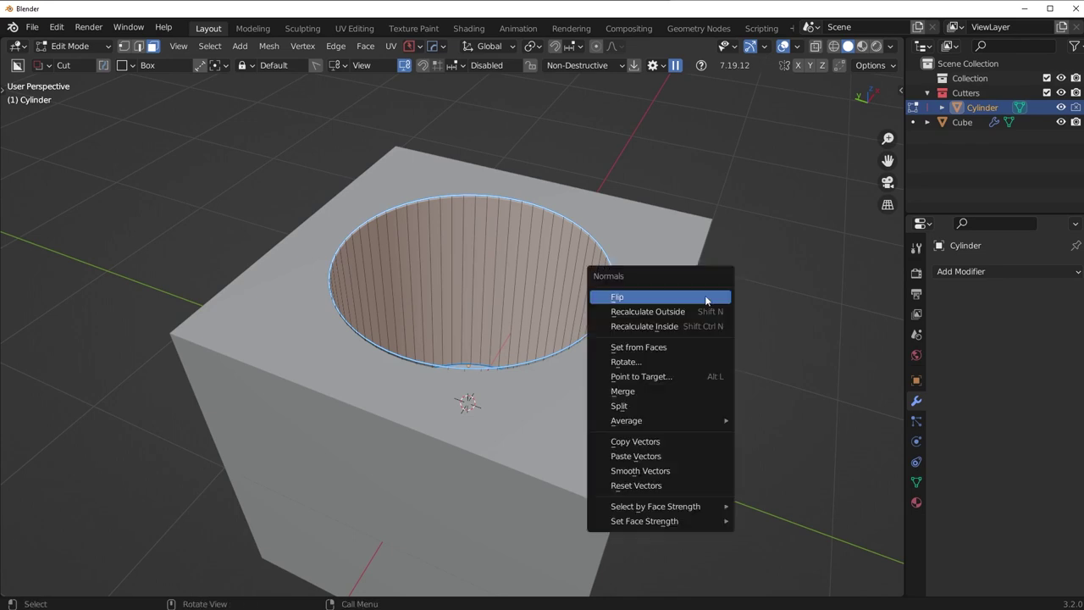
left_click(706, 298)
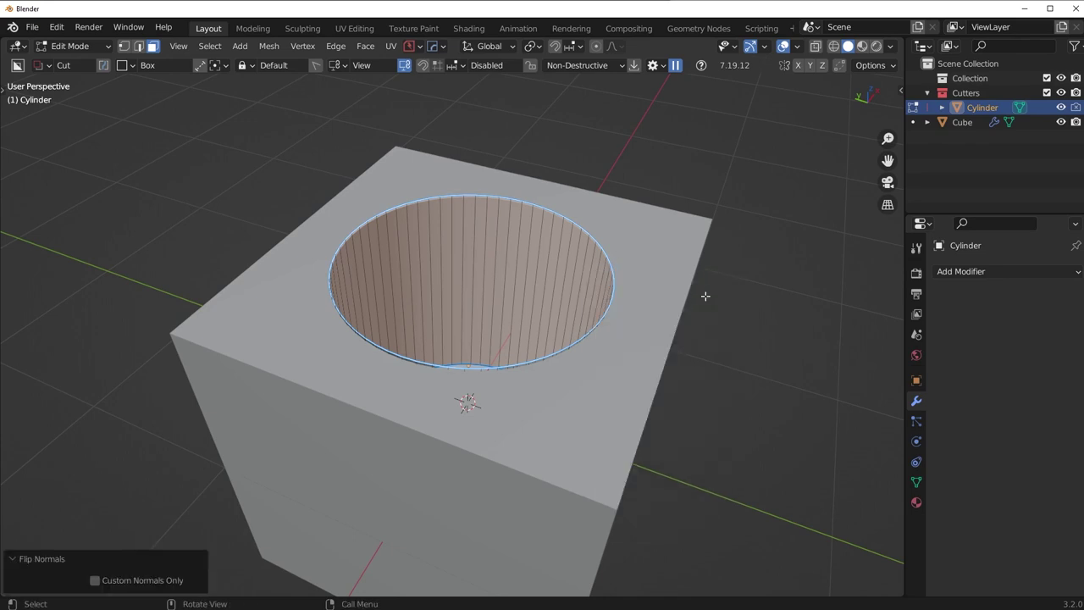
- Bevel the selected cylinder cutter's edges by about 0.142 m with one segment, then hide the cutter in Object Mode
key("ctrl+b")
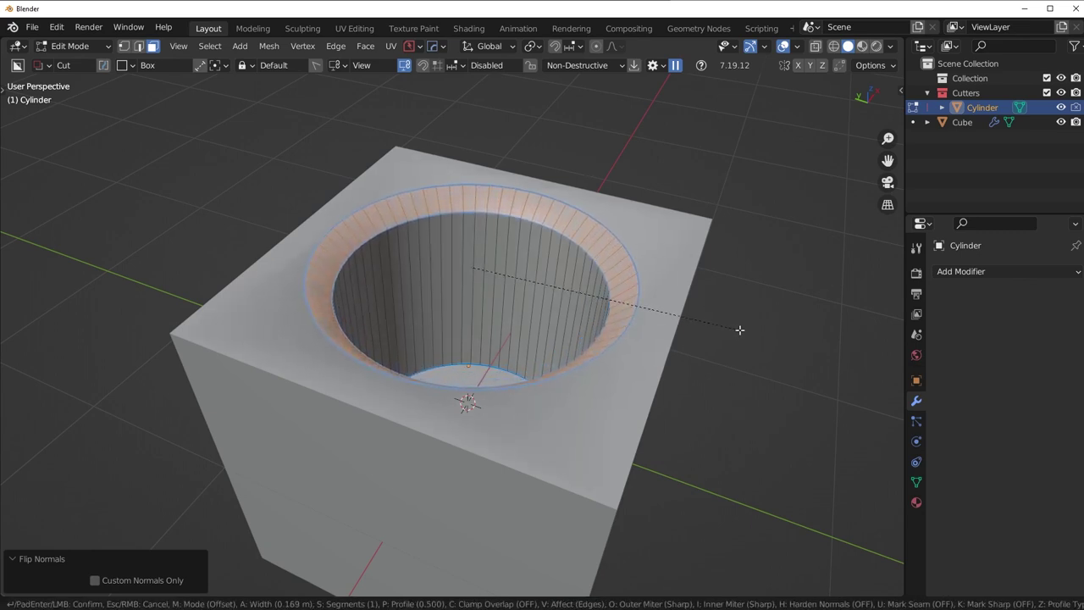
left_click(737, 329)
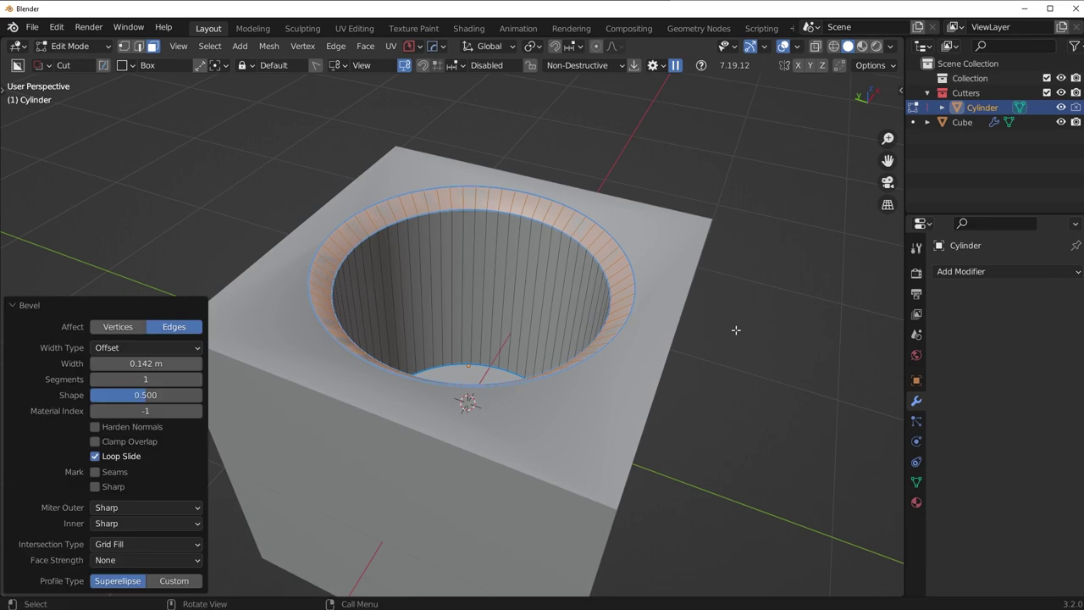
key("Tab")
left_click(663, 174)
key("h")
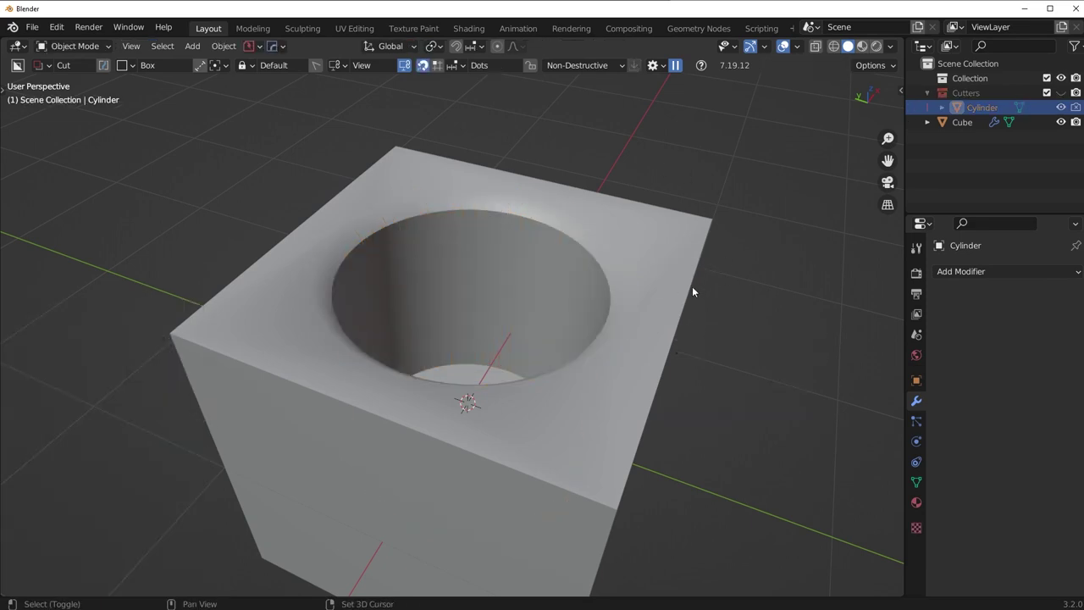
- Set the cube's Auto Smooth angle to 30° in its mesh normals settings
left_click(646, 272)
left_click(917, 483)
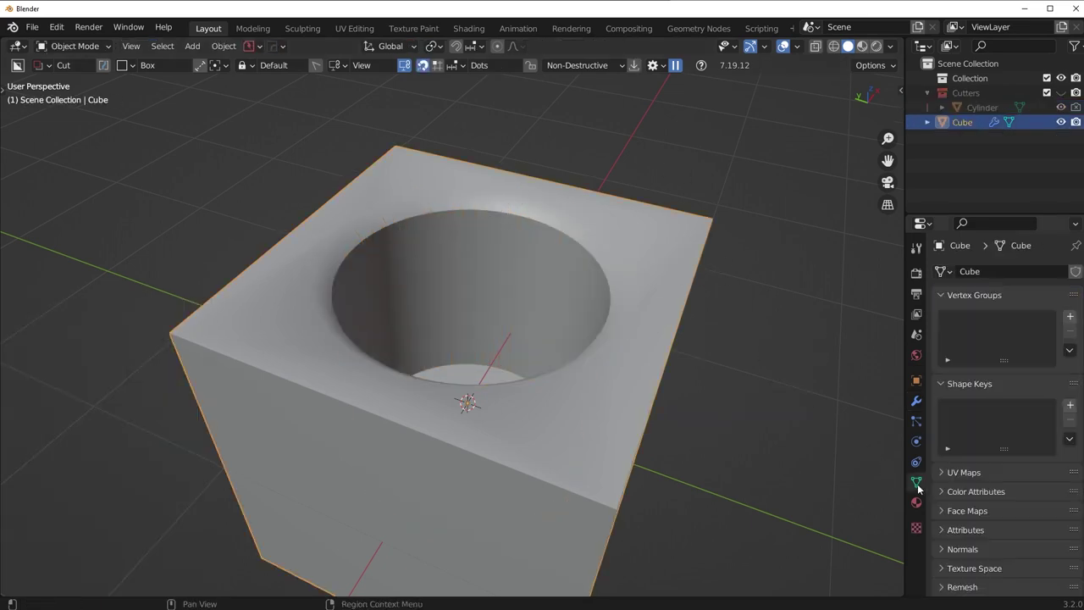
left_click(962, 549)
scroll(952, 528, "down", 2)
left_click(1031, 506)
key("Return")
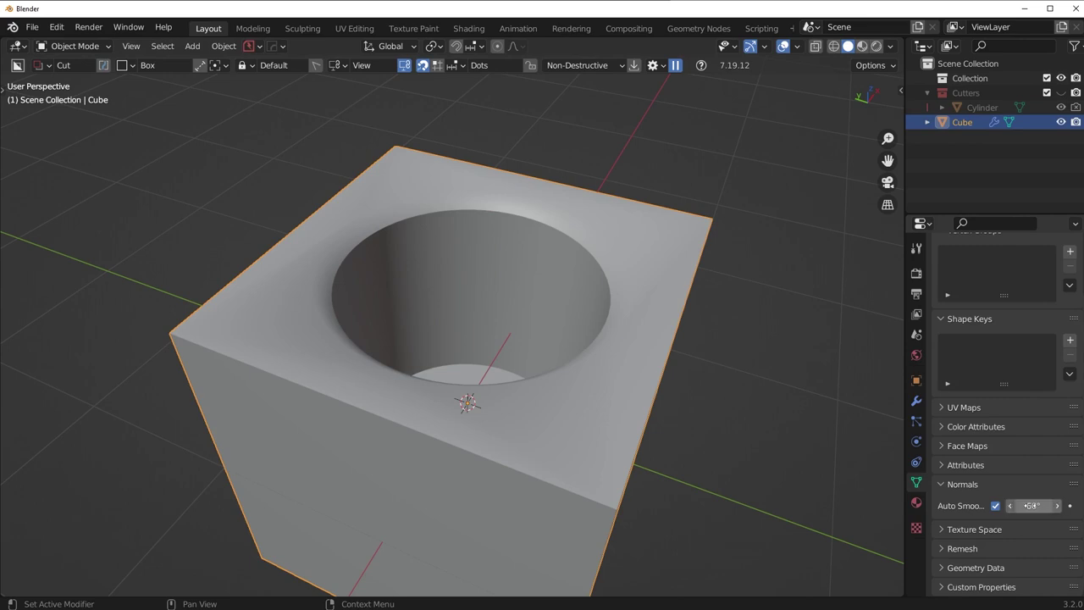
type("30")
key("Return")
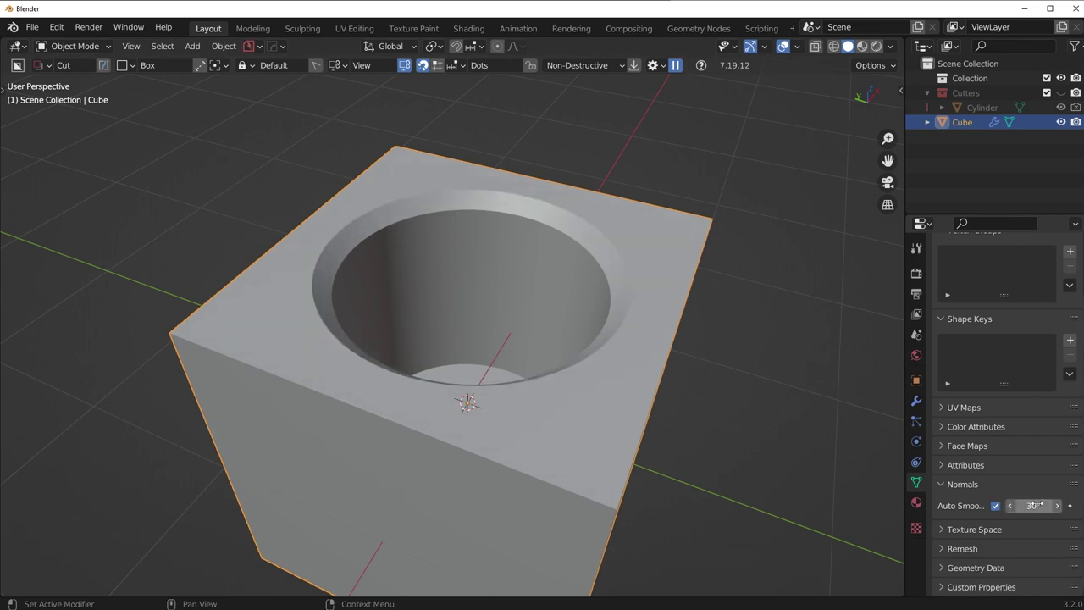
- Switch the viewport shading to a cavity look that highlights the cube's edges and the bevelled rim
middle_click_drag(684, 249, 636, 273)
key("alt+v")
left_click(696, 334)
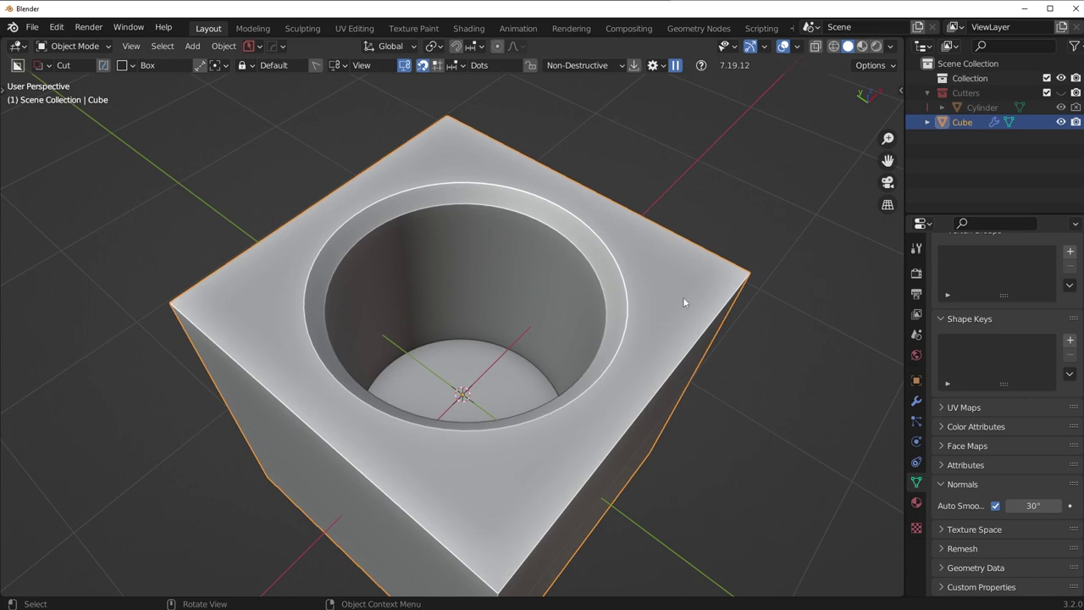
- Toggle the cube's Boolean modifier off and on in the viewport to examine the bevelled live cut
left_click(916, 401)
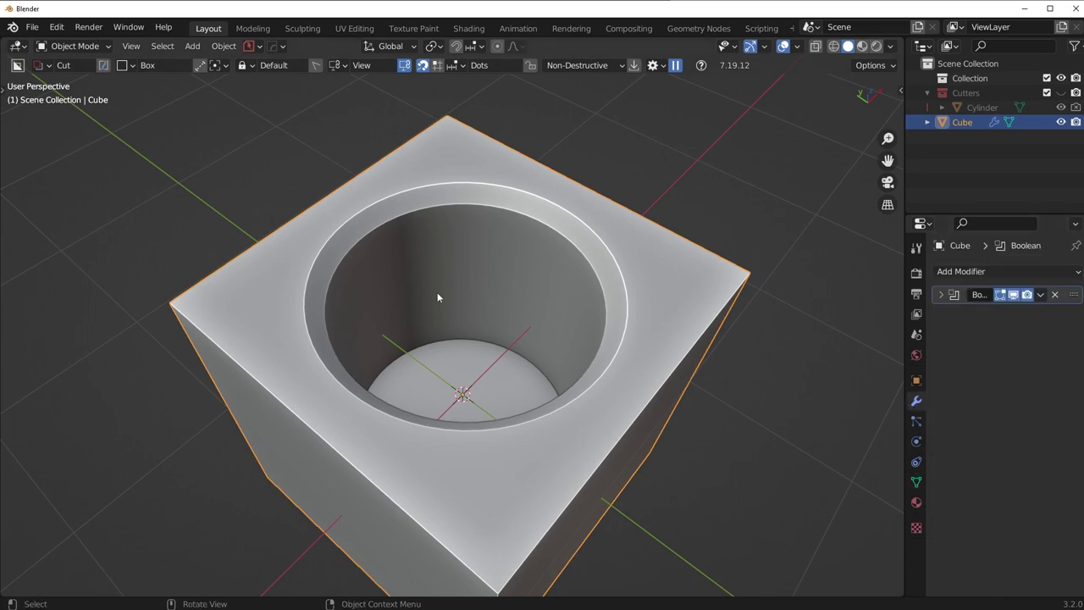
left_click(1015, 294)
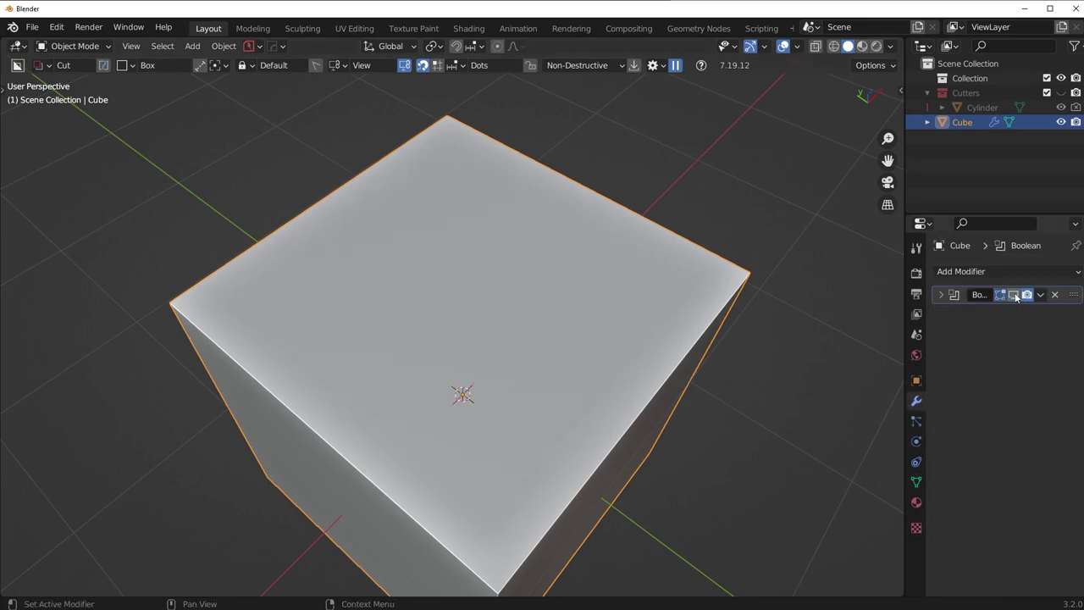
left_click(1015, 295)
left_click(1015, 295)
left_click(1015, 295)
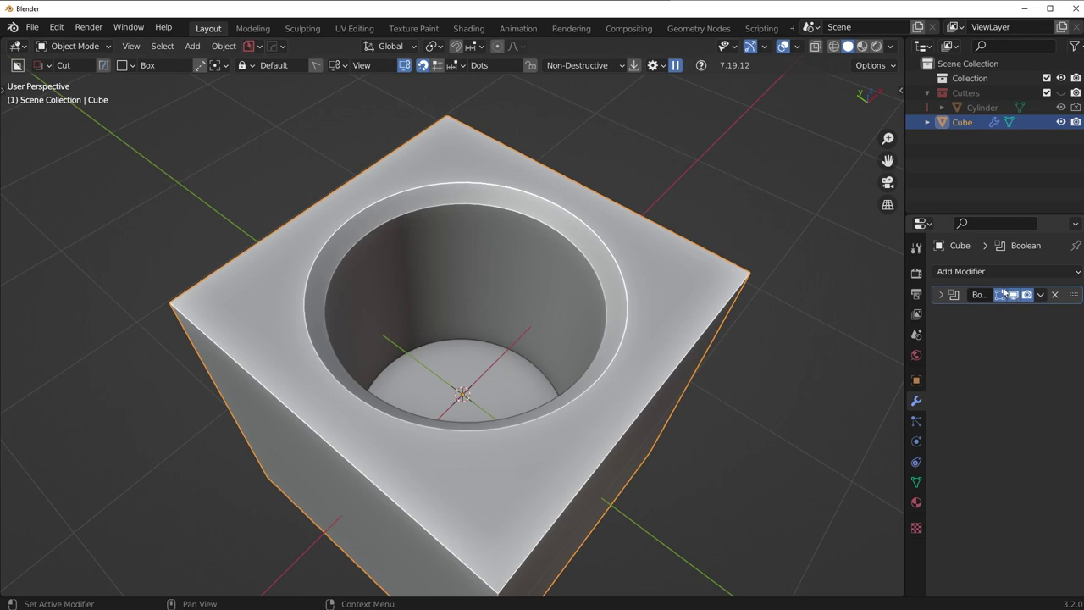